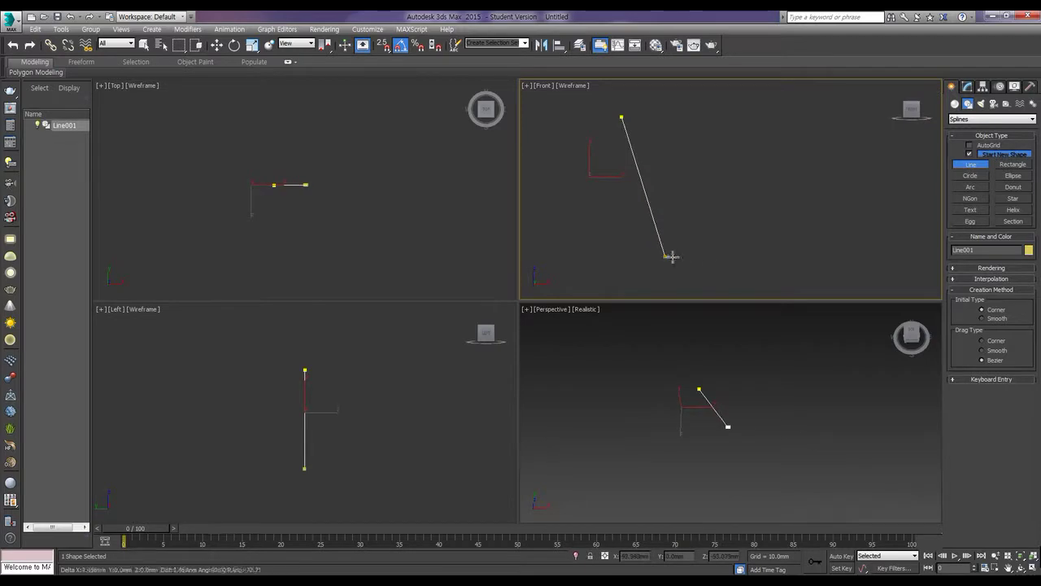
- Finish the line in the Front view with a horizontal base segment and convert it to an editable spline
{"action": "left_click", "coordinate": [733, 257]}
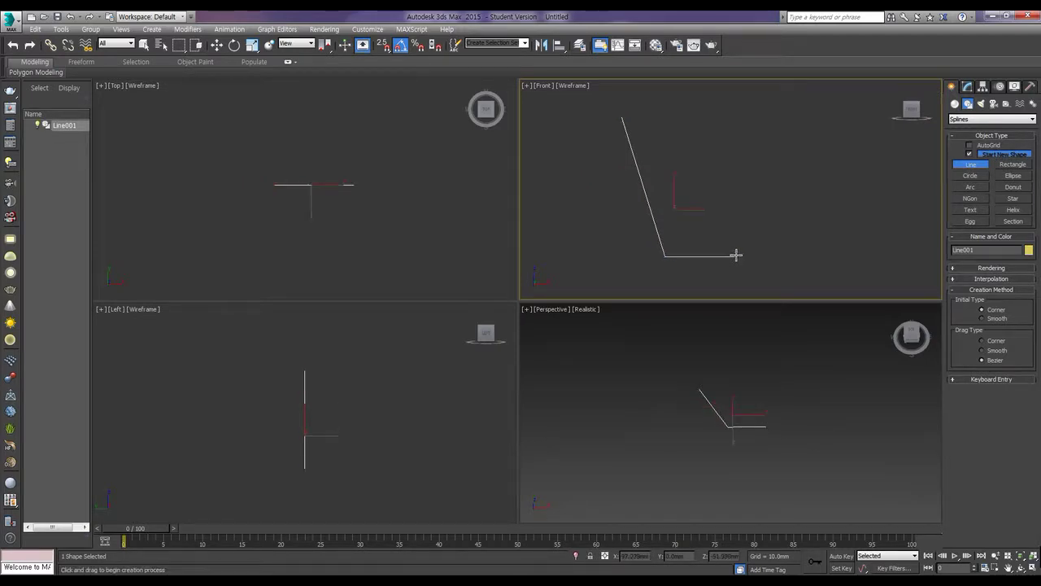
{"action": "right_click", "coordinate": [734, 257]}
{"action": "key", "text": "w"}
{"action": "right_click", "coordinate": [674, 256]}
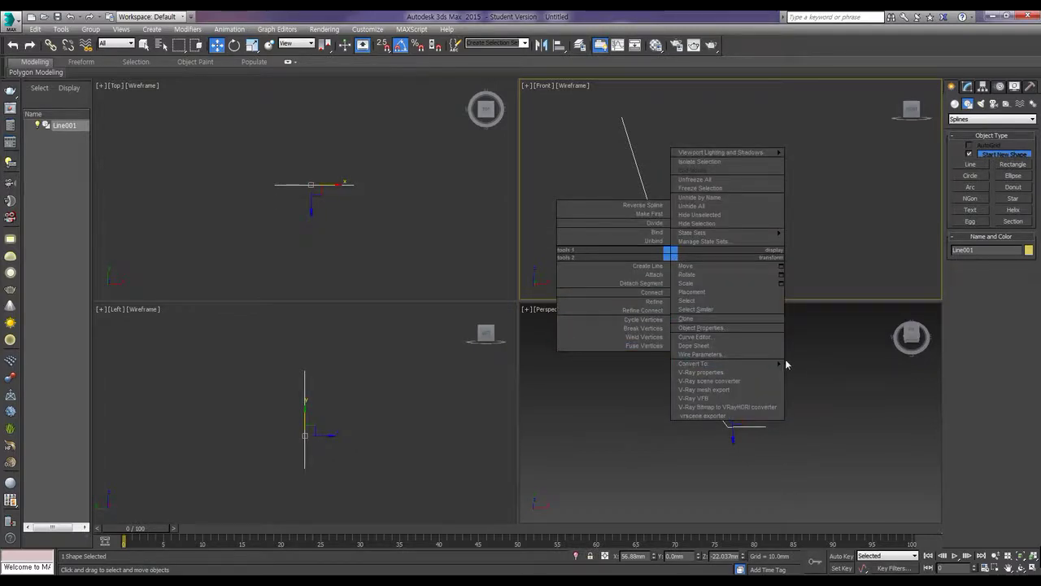
{"action": "mouse_move", "coordinate": [781, 364]}
{"action": "left_click", "coordinate": [825, 365]}
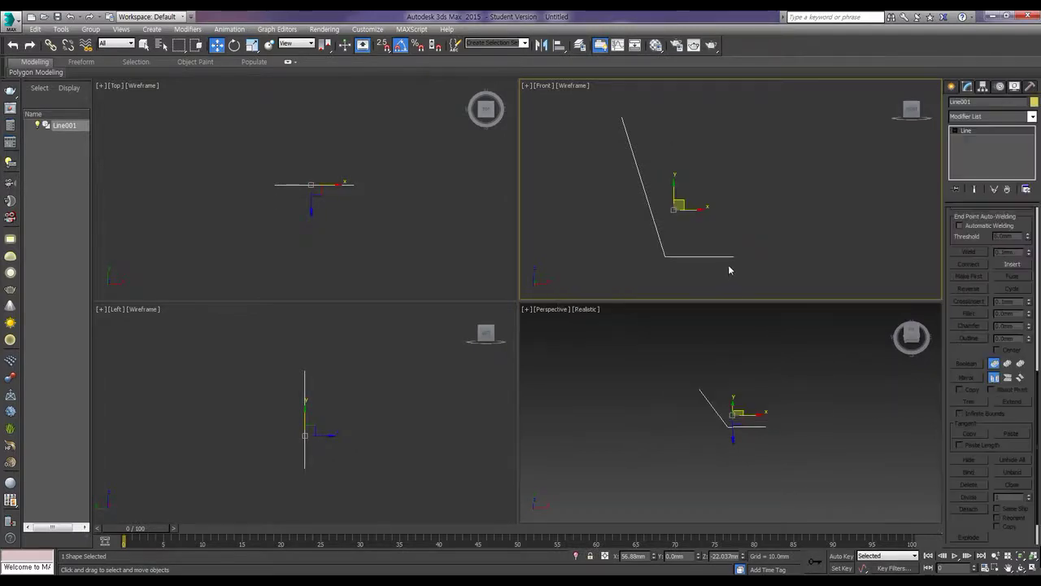
- Change the profile's upper end vertex to Bezier Corner and pull its handle outward to curve the side
{"action": "left_click", "coordinate": [956, 131]}
{"action": "left_click", "coordinate": [975, 139]}
{"action": "left_click", "coordinate": [620, 116]}
{"action": "right_click", "coordinate": [619, 145]}
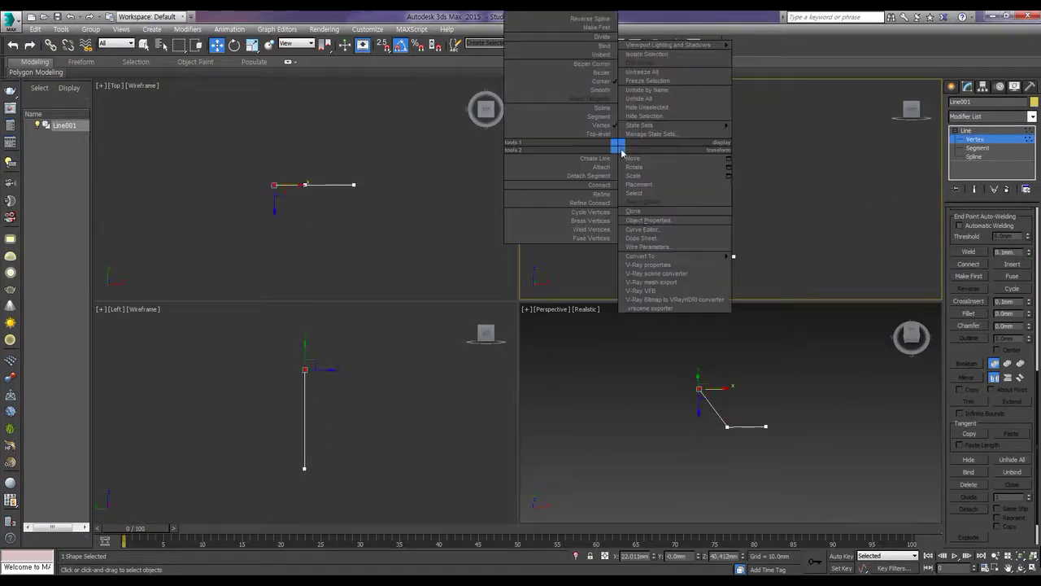
{"action": "left_click", "coordinate": [600, 63]}
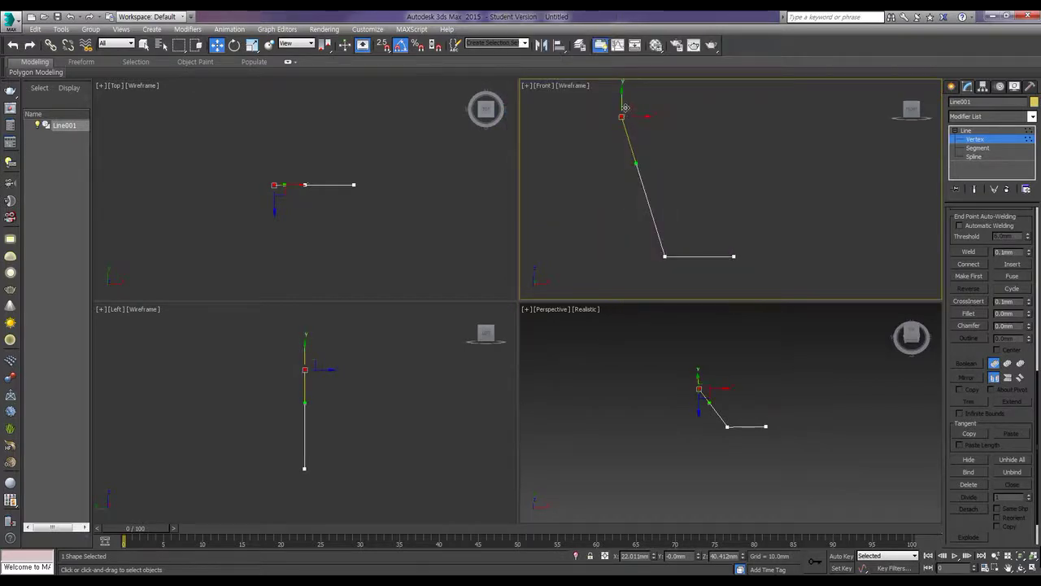
{"action": "left_click_drag", "start_coordinate": [638, 163], "coordinate": [620, 154]}
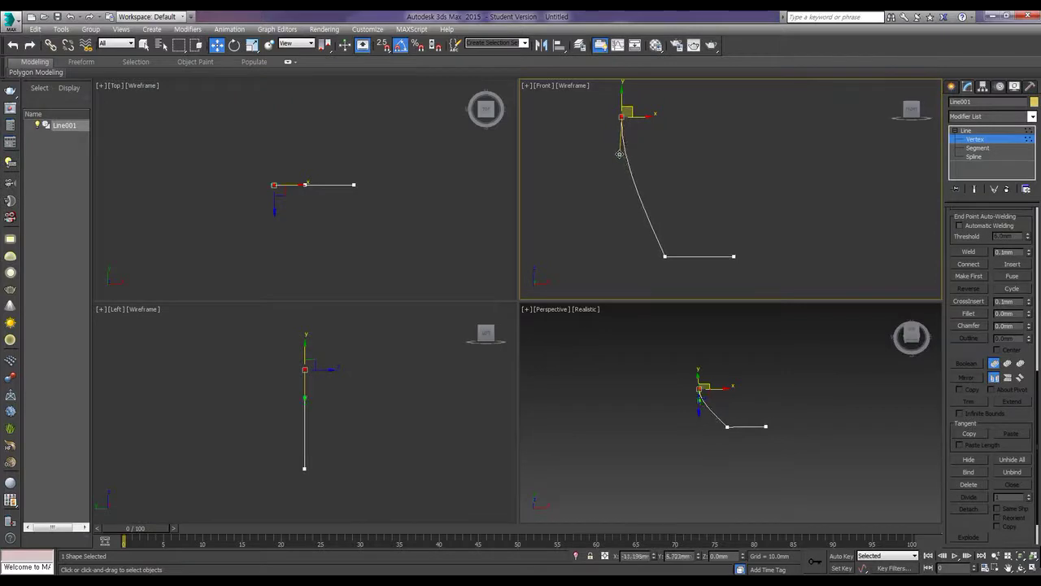
- Change the vertex between side and base to Bezier Corner and pull its upper handle outward to round the side
{"action": "left_click", "coordinate": [665, 256]}
{"action": "right_click", "coordinate": [664, 257]}
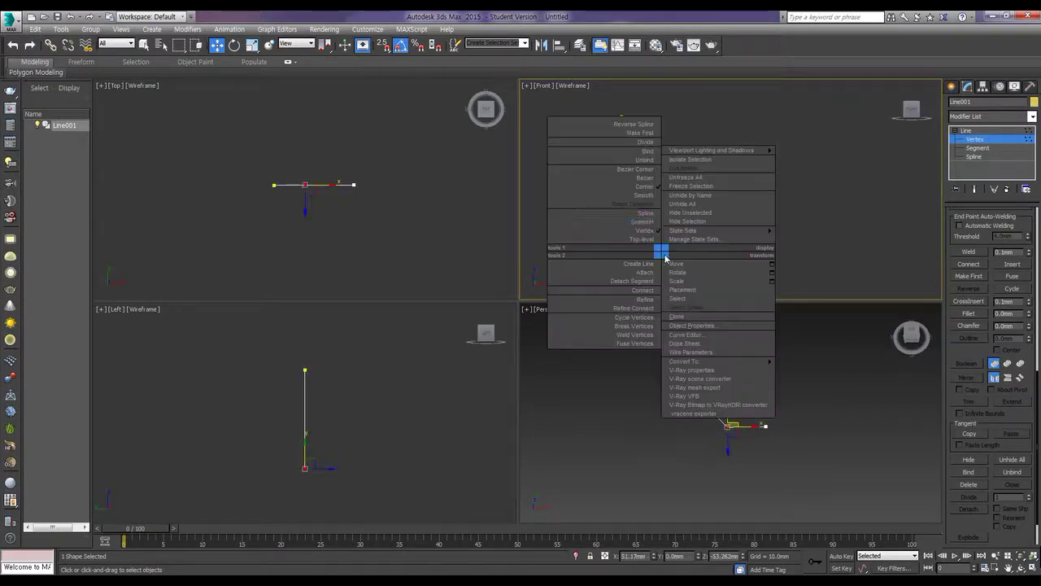
{"action": "left_click", "coordinate": [645, 169]}
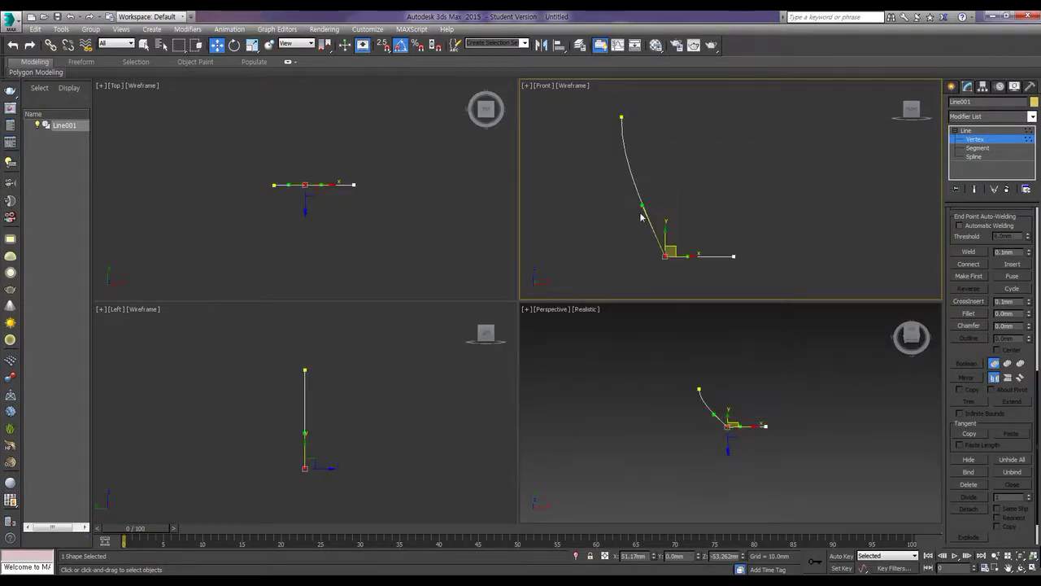
{"action": "left_click_drag", "start_coordinate": [644, 206], "coordinate": [636, 228]}
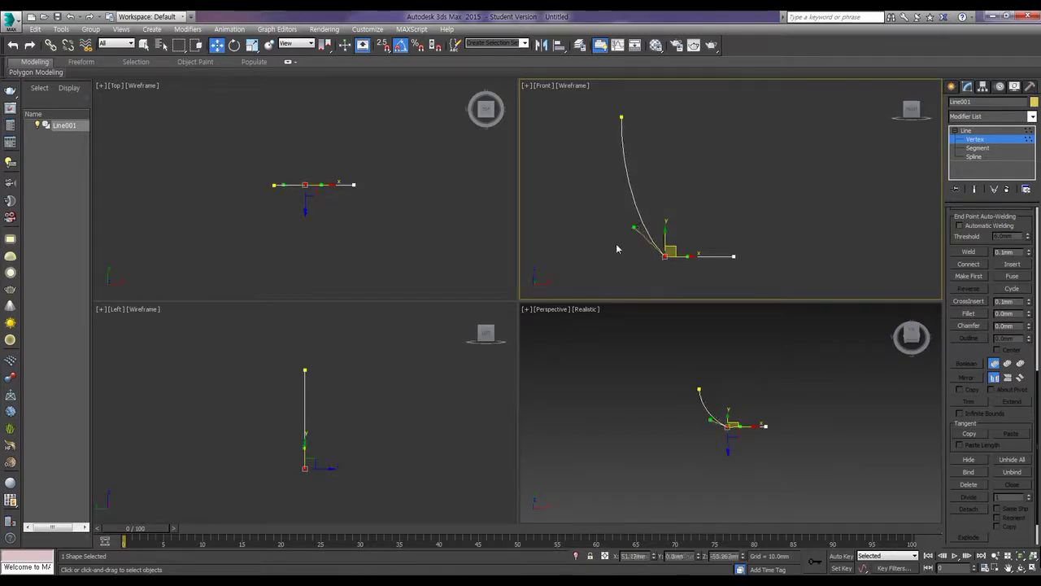
{"action": "left_click", "coordinate": [619, 254]}
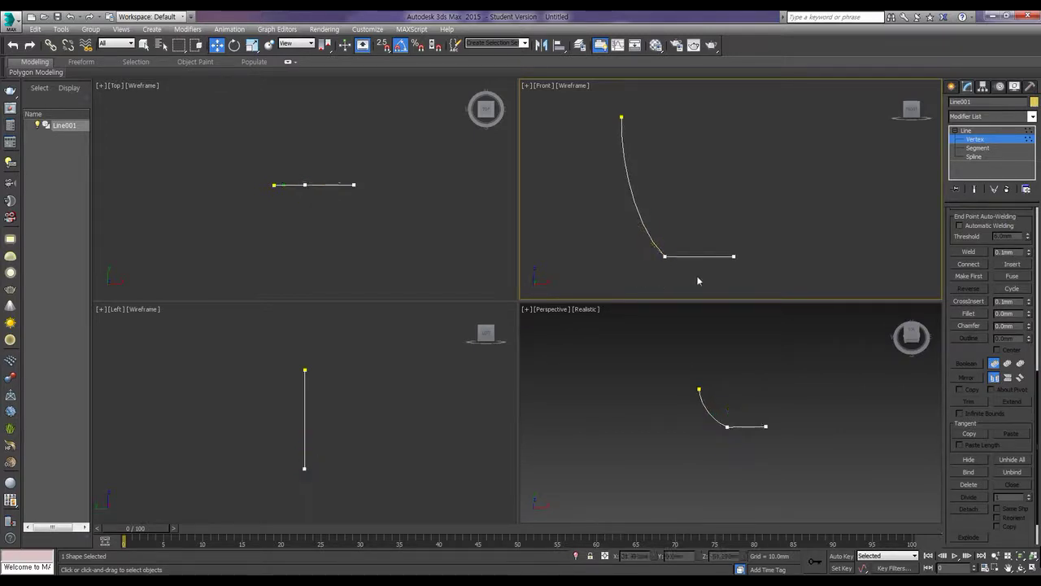
- Move the profile's upper vertex slightly outward and refine the corner vertex's handle to match the curve
{"action": "left_click", "coordinate": [621, 117]}
{"action": "left_click_drag", "start_coordinate": [641, 118], "coordinate": [633, 118]}
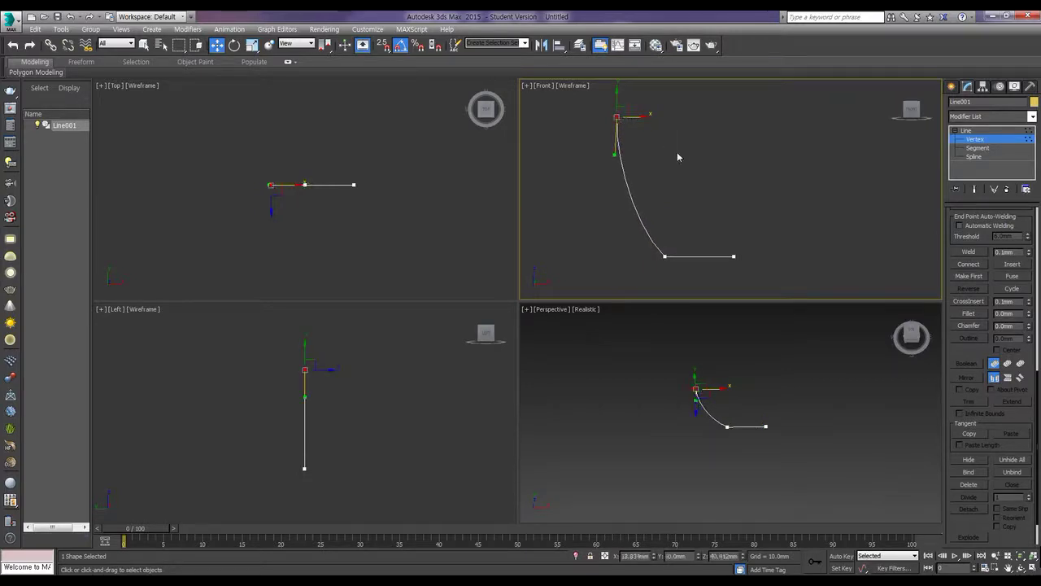
{"action": "left_click", "coordinate": [756, 161]}
{"action": "left_click", "coordinate": [664, 256]}
{"action": "left_click_drag", "start_coordinate": [634, 227], "coordinate": [628, 226]}
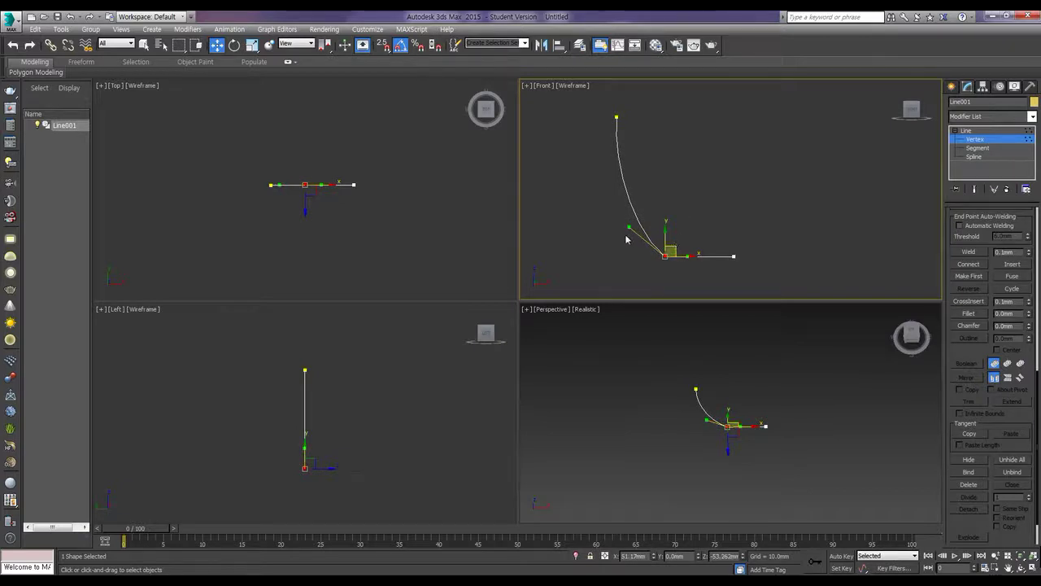
{"action": "left_click_drag", "start_coordinate": [625, 226], "coordinate": [628, 225]}
{"action": "left_click", "coordinate": [746, 259]}
- Shorten the base slightly by moving its free end vertex inward, and leave sub-object editing
{"action": "left_click", "coordinate": [734, 257]}
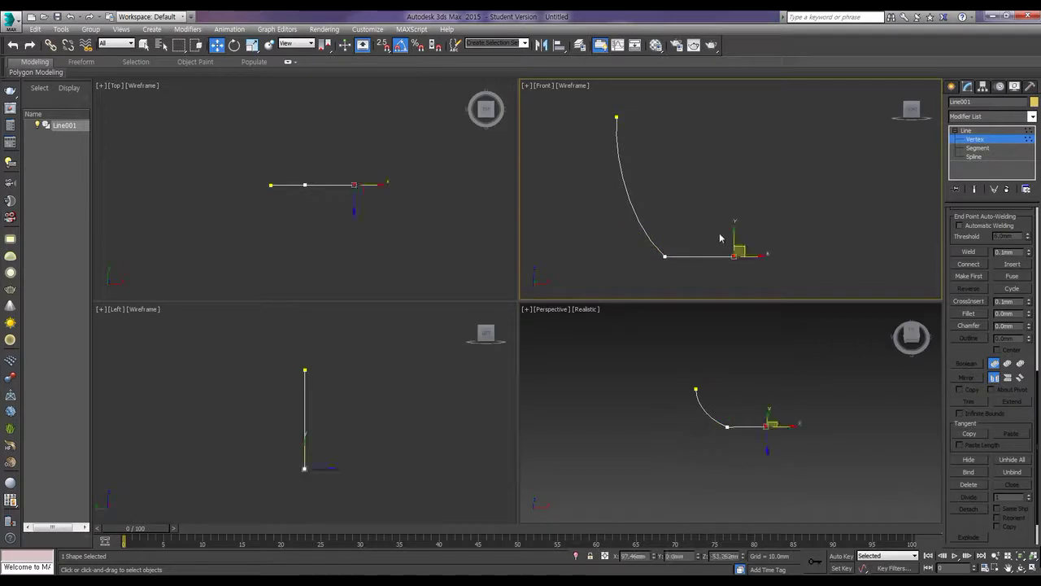
{"action": "left_click", "coordinate": [855, 224]}
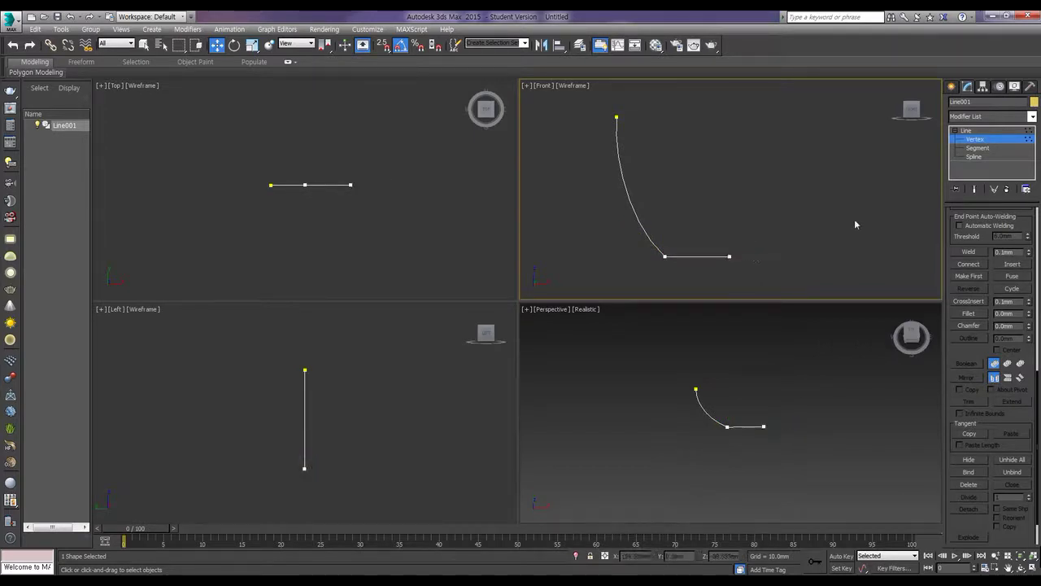
{"action": "left_click", "coordinate": [979, 157]}
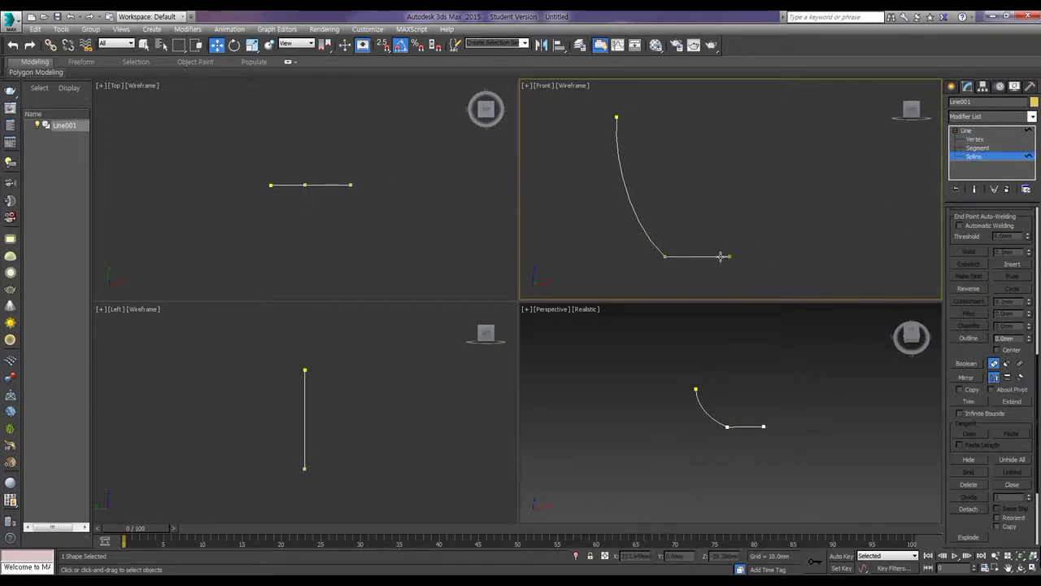
{"action": "left_click", "coordinate": [714, 257]}
{"action": "left_click", "coordinate": [766, 280]}
{"action": "left_click", "coordinate": [967, 130]}
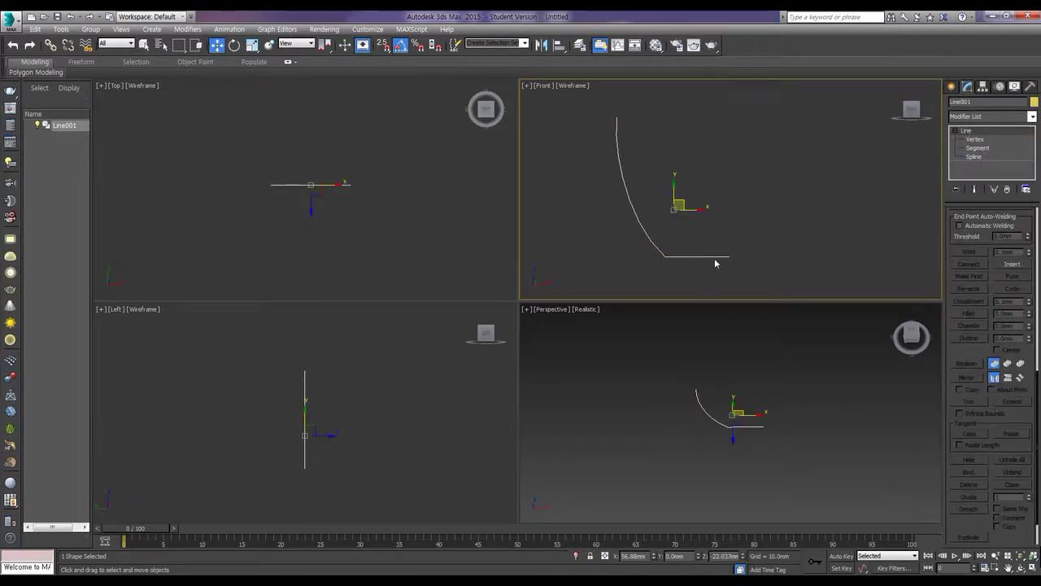
- Apply a Lathe modifier to the profile with Weld Core off and alignment set to Max
{"action": "left_click", "coordinate": [985, 116]}
{"action": "key", "text": "l"}
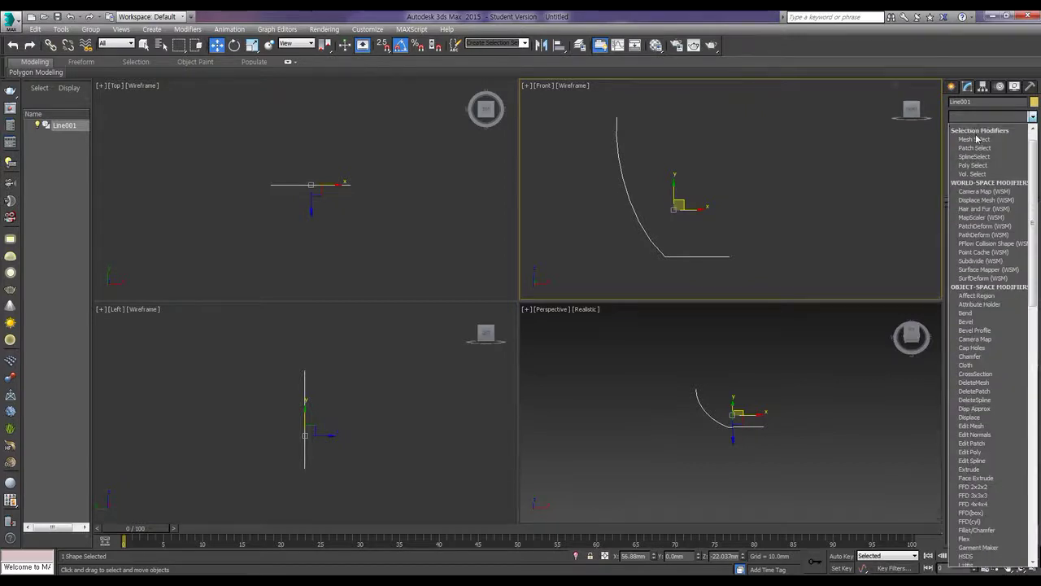
{"action": "left_click", "coordinate": [967, 129]}
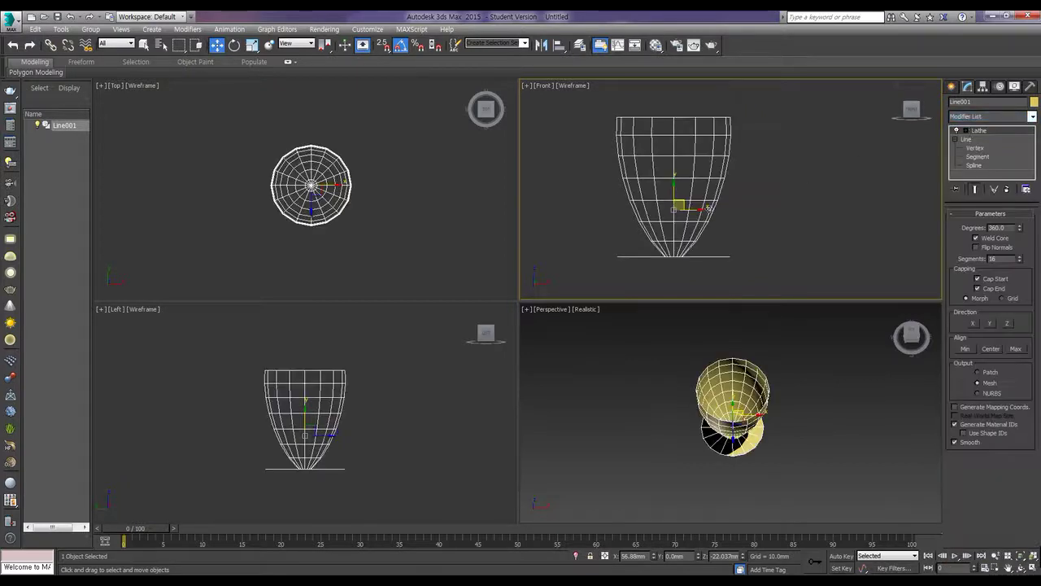
{"action": "left_click", "coordinate": [979, 238]}
{"action": "left_click", "coordinate": [1016, 349]}
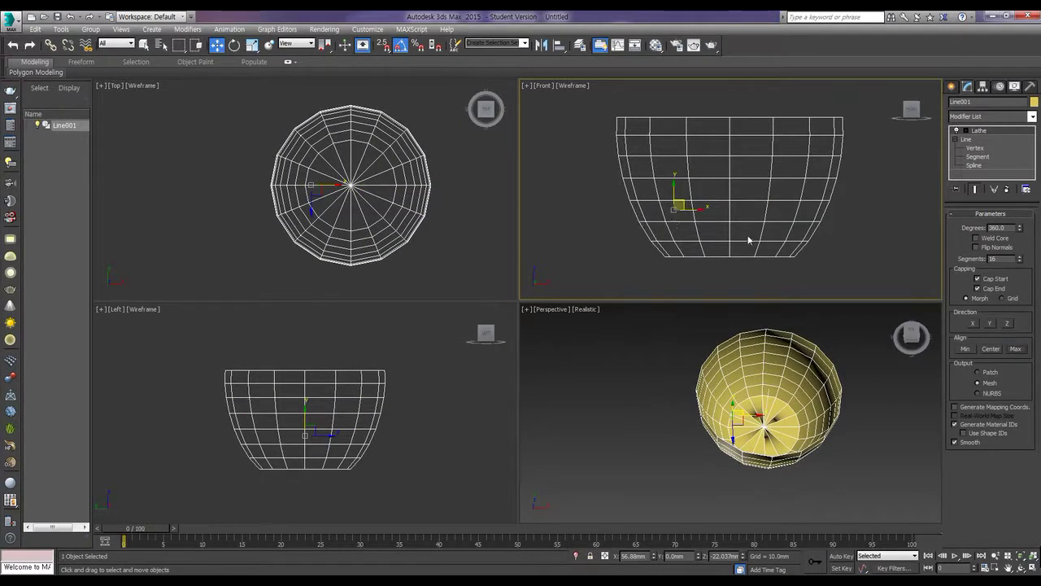
- Move the base's free end vertex further inward to narrow the cup, and realign the Lathe to Max
{"action": "left_click", "coordinate": [975, 148]}
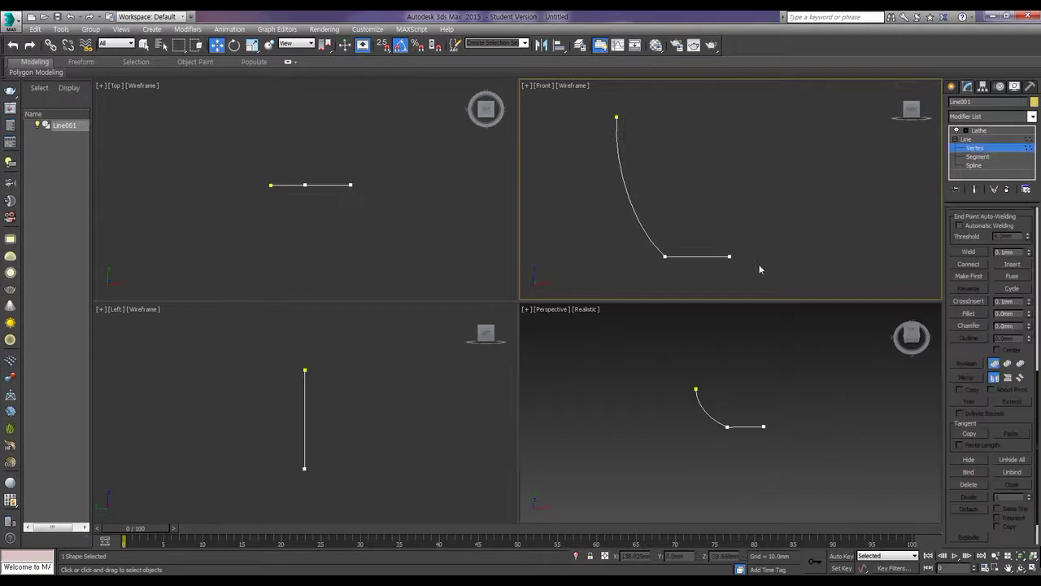
{"action": "left_click", "coordinate": [730, 256]}
{"action": "left_click_drag", "start_coordinate": [745, 257], "coordinate": [727, 258]}
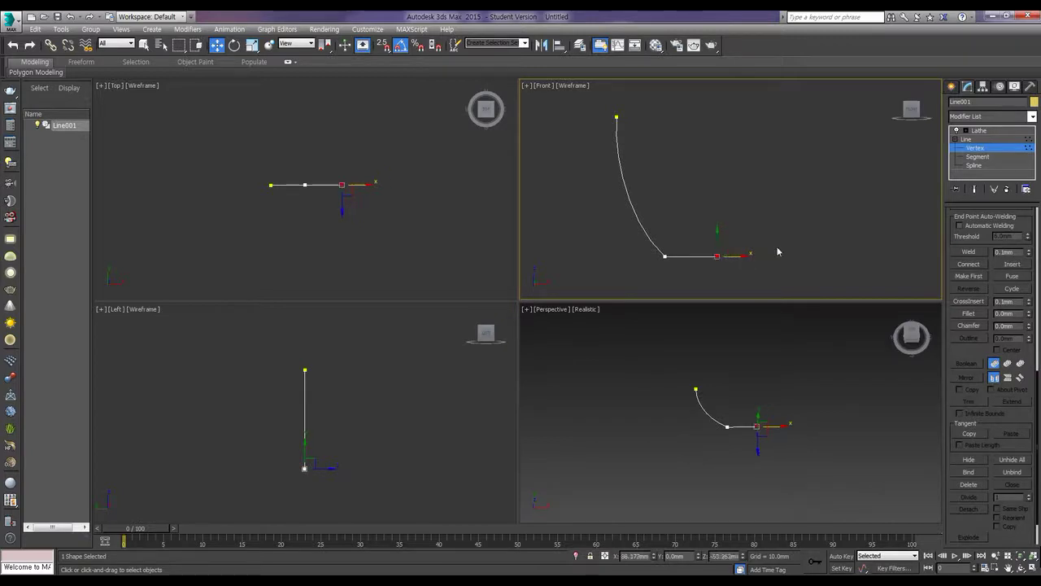
{"action": "left_click", "coordinate": [977, 144]}
{"action": "left_click", "coordinate": [979, 131]}
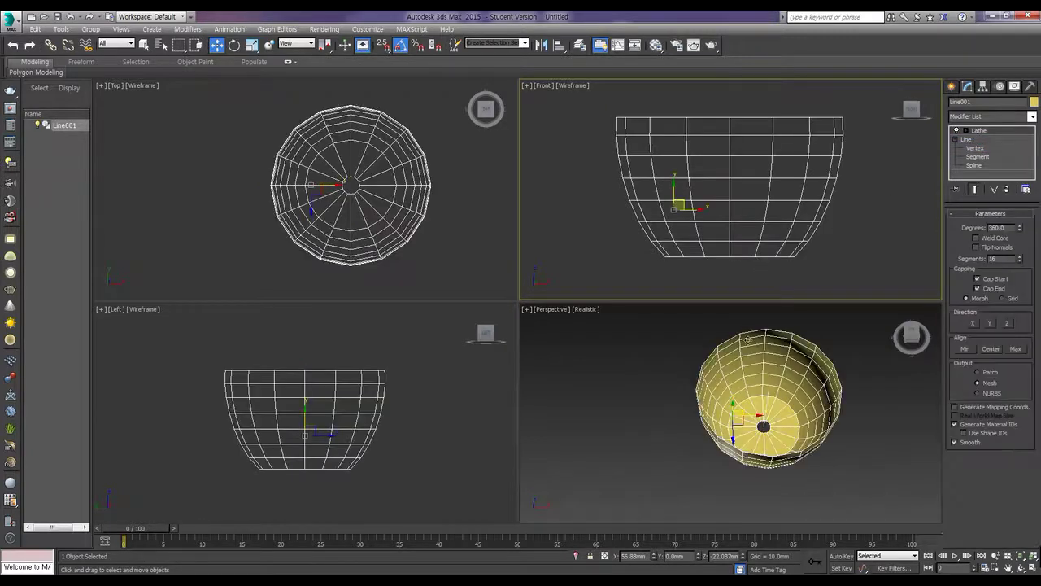
{"action": "left_click", "coordinate": [1015, 349]}
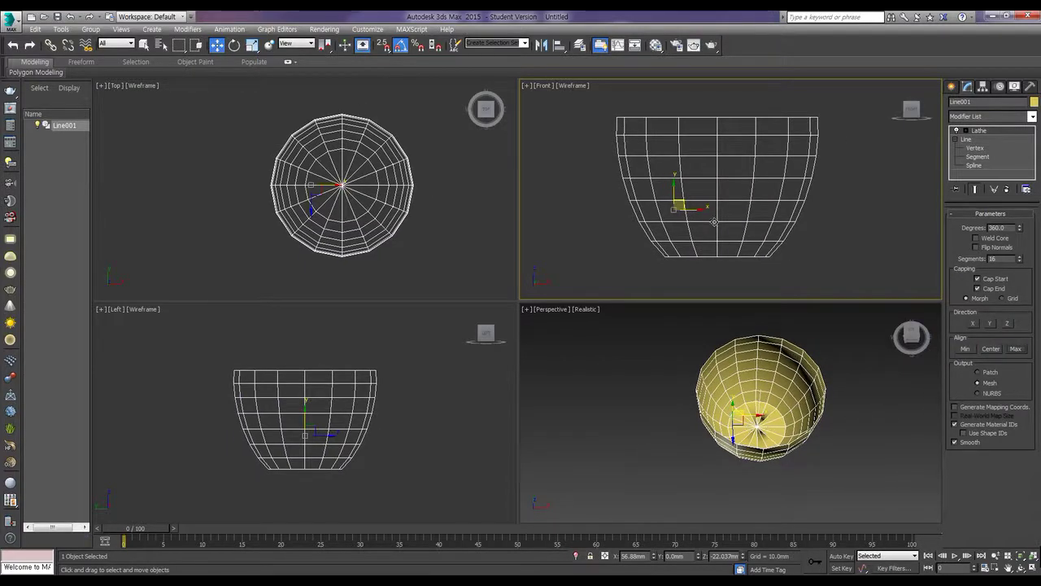
- Turn on Weld Core for the Lathe to clean up the centre of the cup's base
{"action": "middle_click_drag", "start_coordinate": [768, 429], "coordinate": [751, 408]}
{"action": "scroll", "coordinate": [752, 408], "scroll_direction": "up", "scroll_amount": 8}
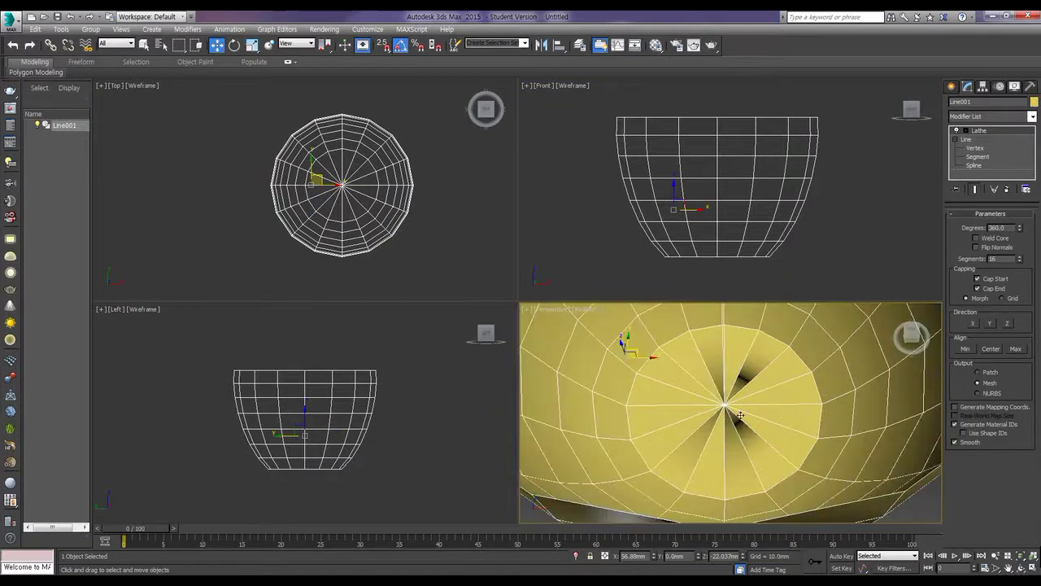
{"action": "left_click", "coordinate": [976, 238]}
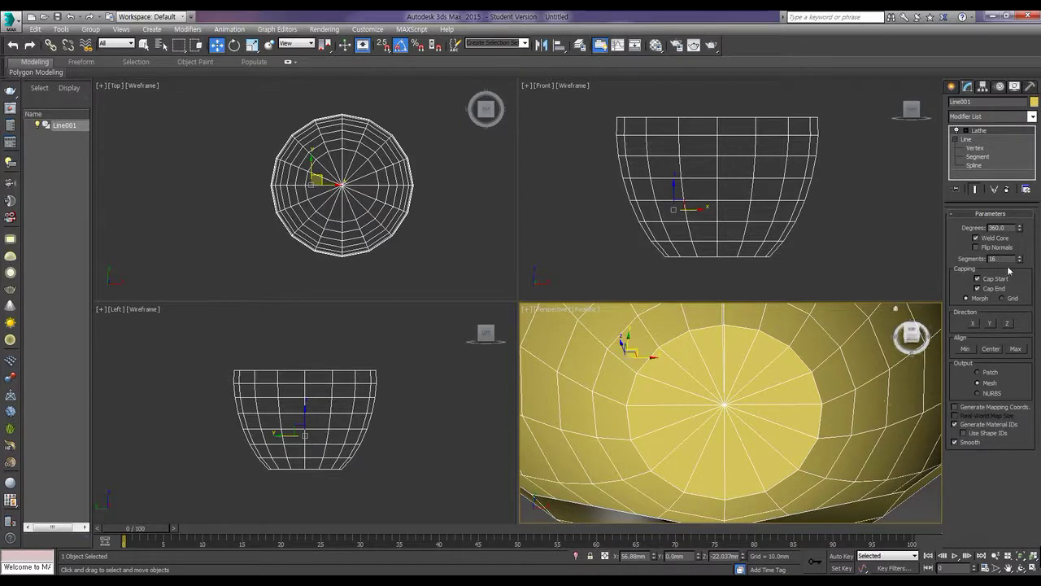
{"action": "scroll", "coordinate": [822, 394], "scroll_direction": "down", "scroll_amount": 2}
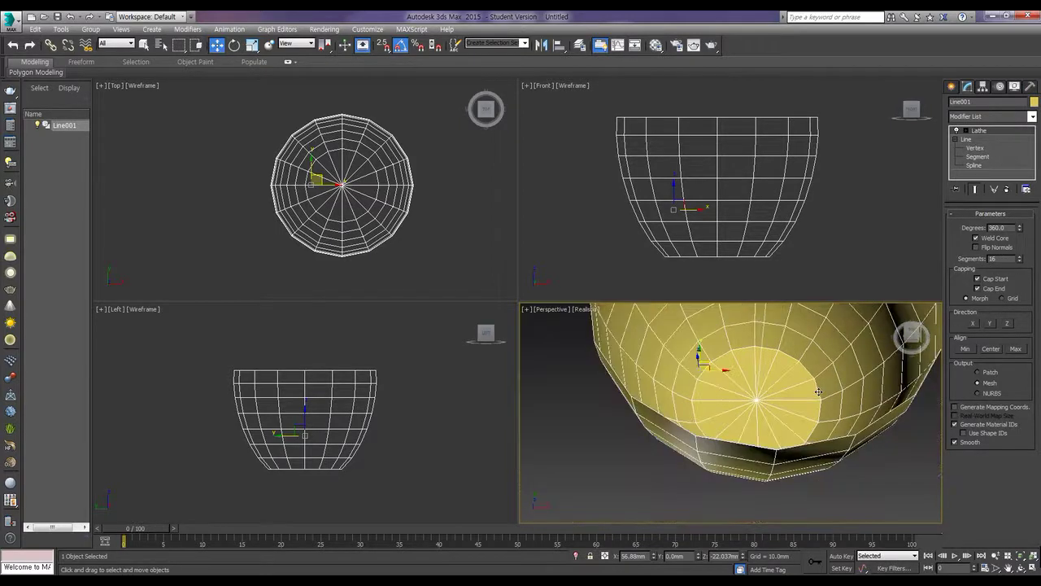
{"action": "scroll", "coordinate": [789, 382], "scroll_direction": "up", "scroll_amount": 2}
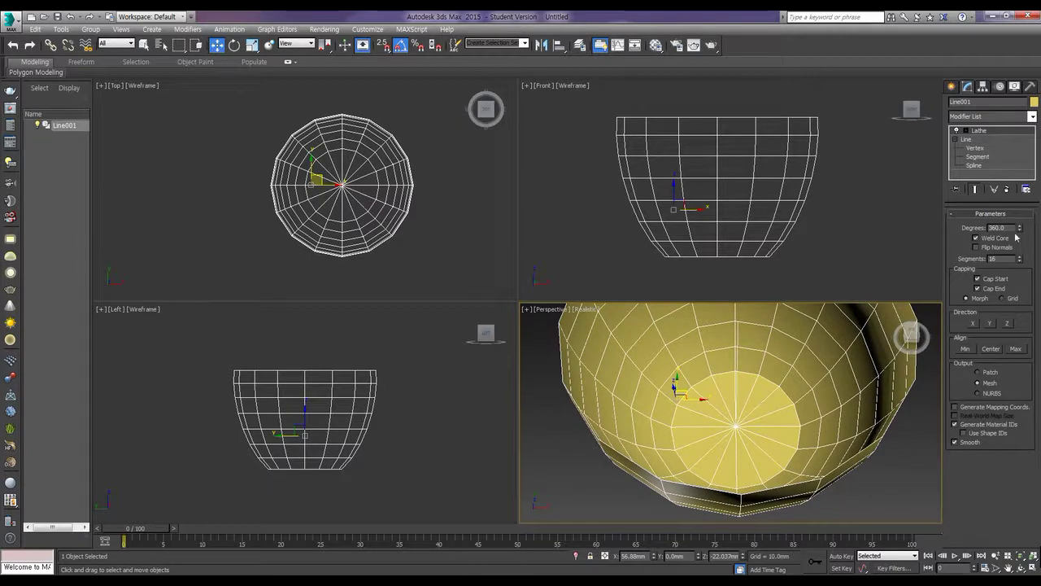
- Try Lathe segment counts up to 20 and set the number of segments to 17
{"action": "middle_click_drag", "start_coordinate": [395, 192], "coordinate": [398, 192]}
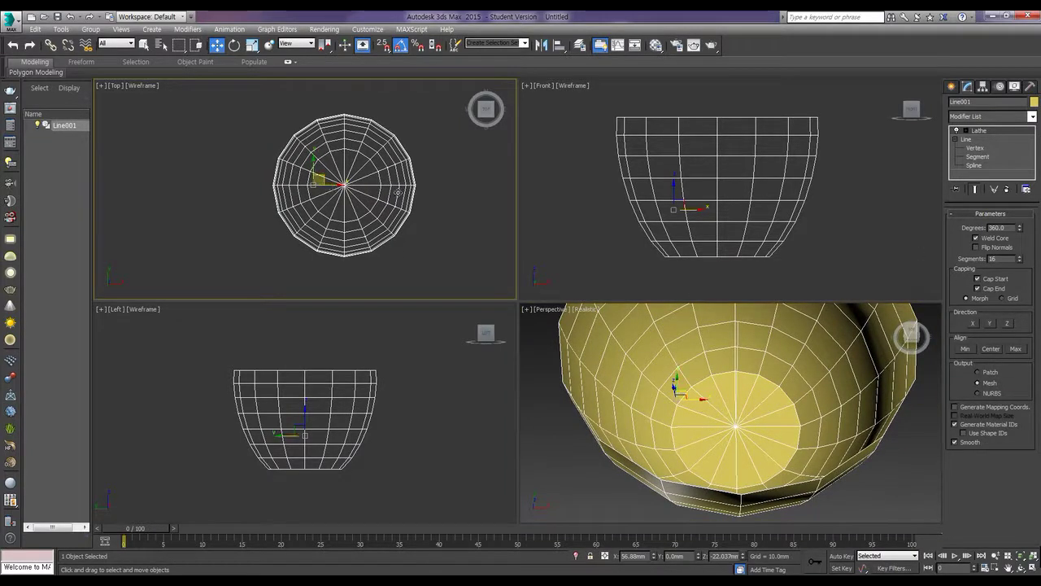
{"action": "left_click", "coordinate": [1019, 257]}
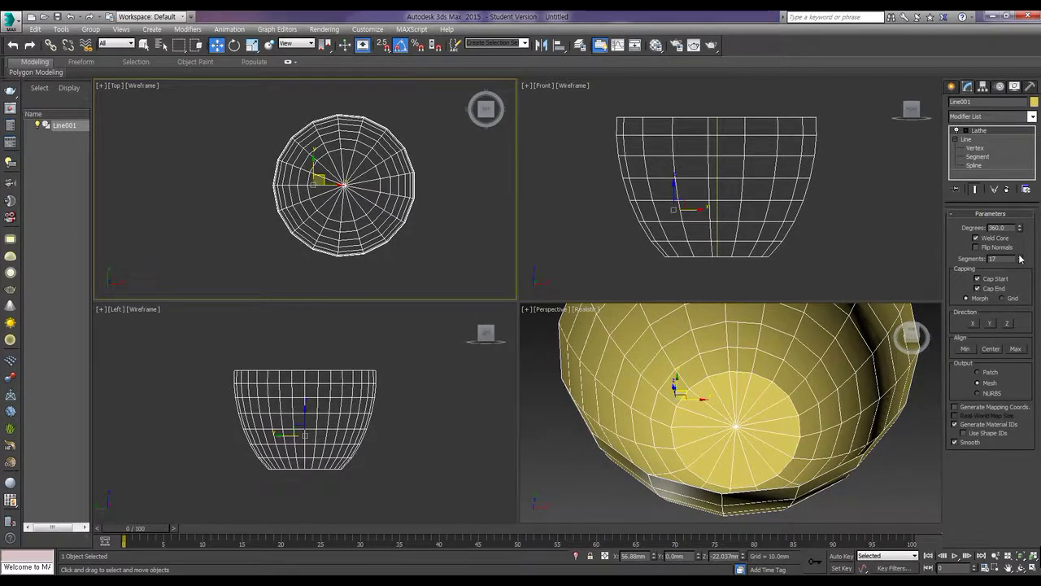
{"action": "left_click", "coordinate": [1019, 256]}
{"action": "left_click", "coordinate": [1020, 257]}
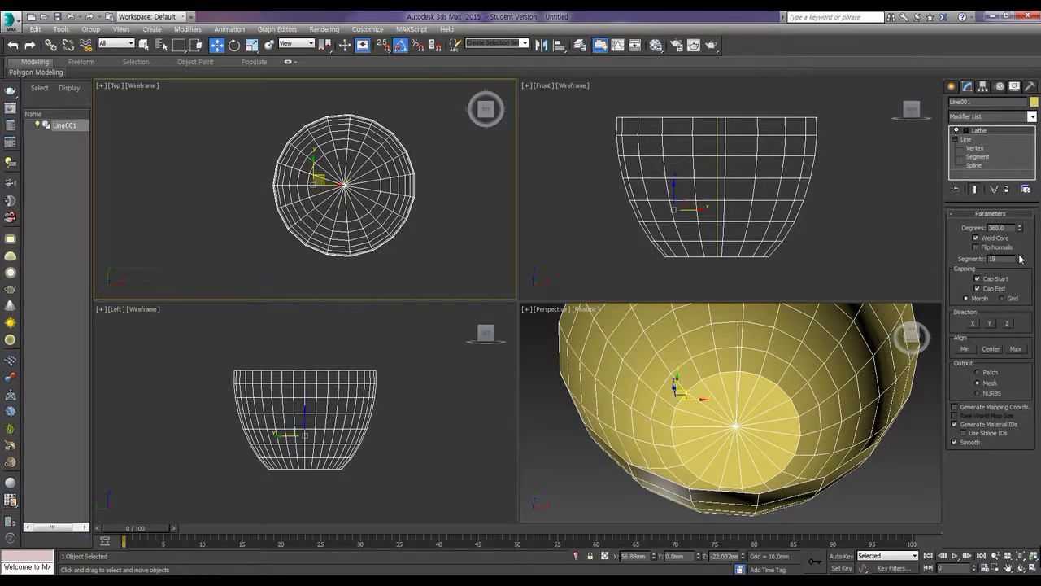
{"action": "left_click", "coordinate": [1020, 256]}
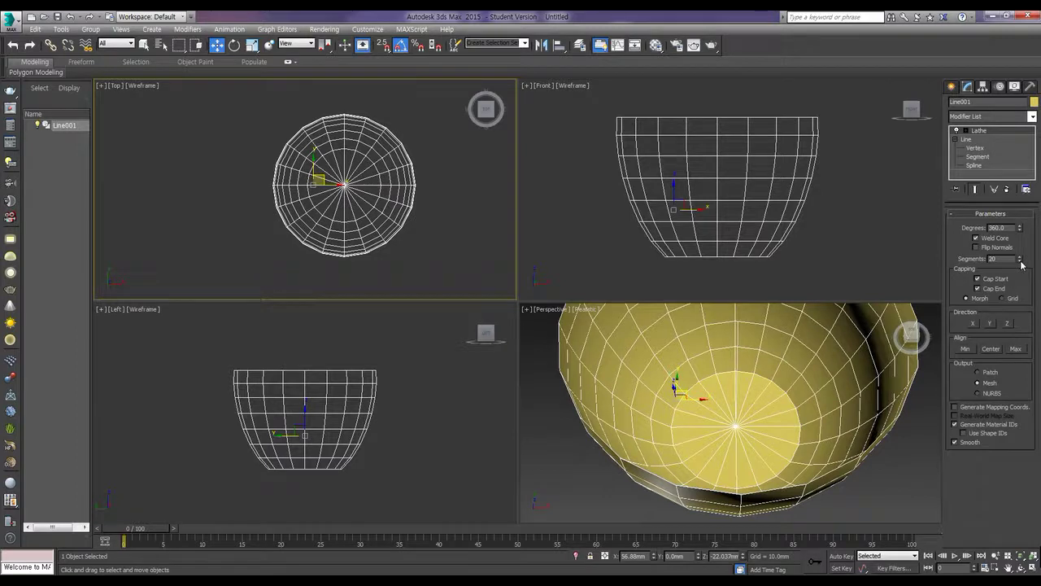
{"action": "left_click", "coordinate": [1021, 261]}
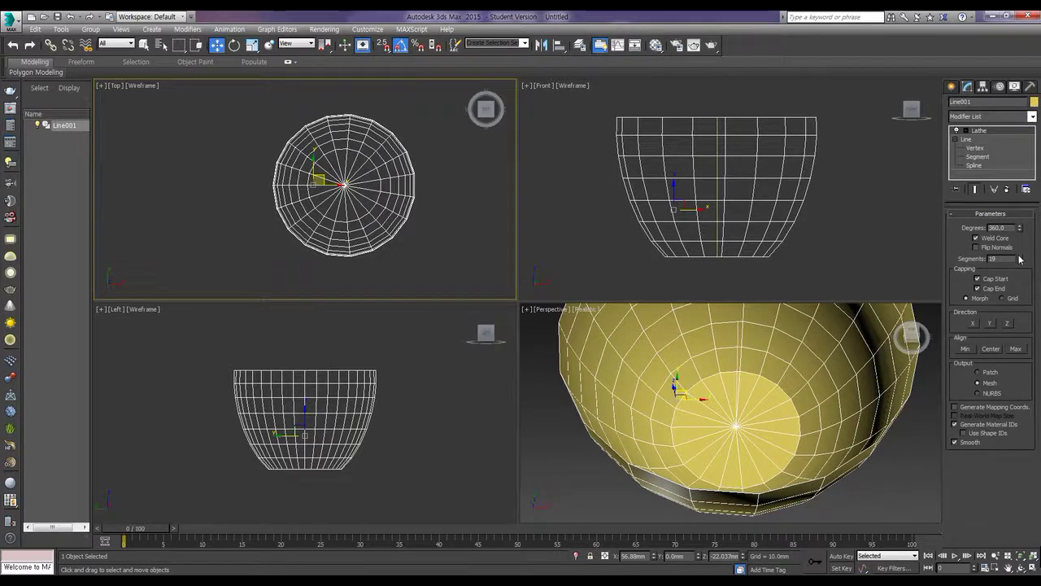
{"action": "left_click", "coordinate": [1020, 256]}
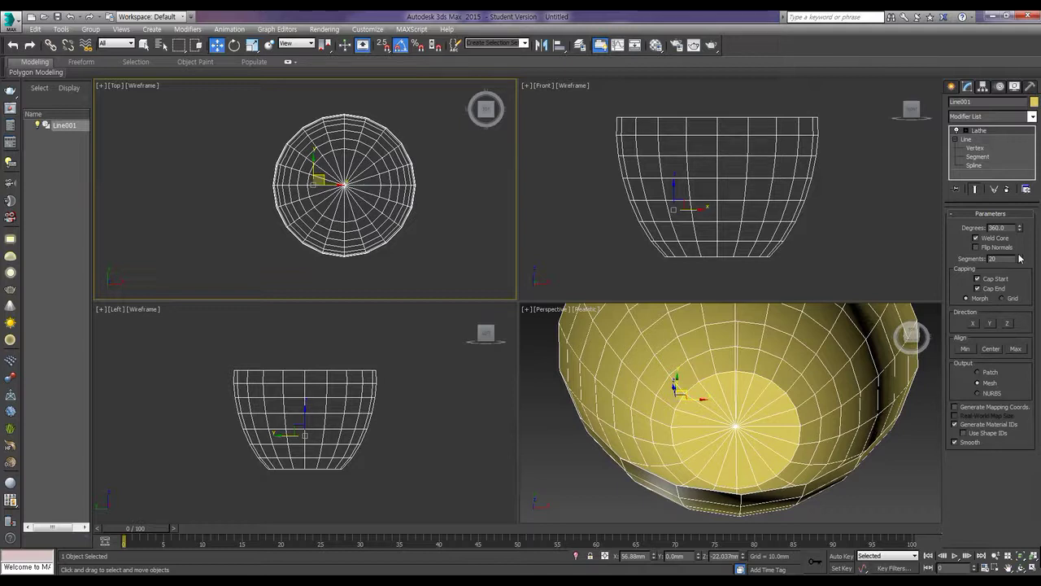
{"action": "left_click", "coordinate": [1020, 262]}
{"action": "left_click", "coordinate": [1020, 262]}
{"action": "left_click", "coordinate": [1021, 263]}
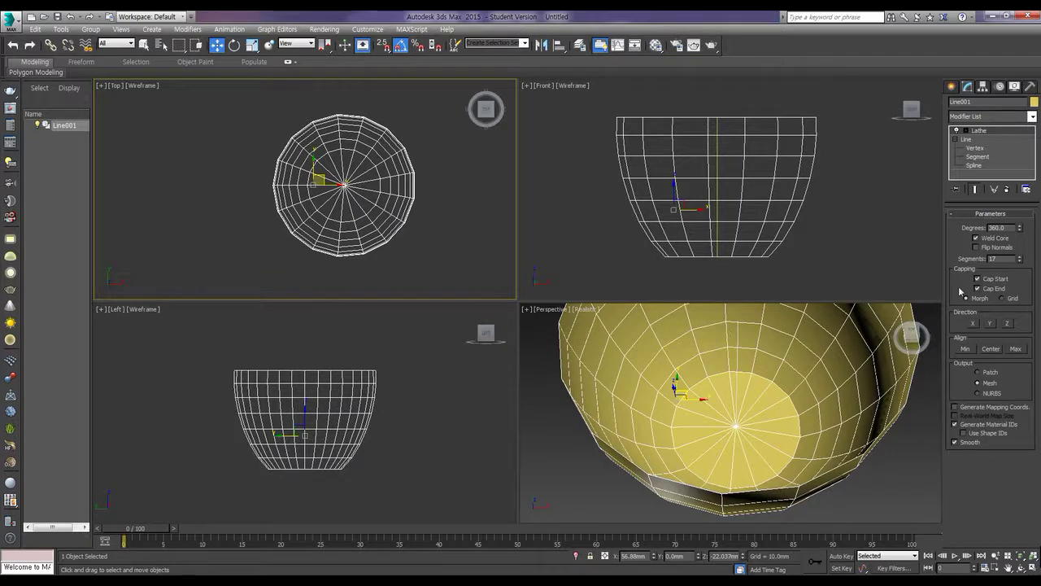
- Apply a Shell modifier to the lathed cup to give its wall thickness
{"action": "left_click", "coordinate": [984, 117]}
{"action": "scroll", "coordinate": [984, 128], "scroll_direction": "down", "scroll_amount": 5}
{"action": "scroll", "coordinate": [983, 146], "scroll_direction": "down", "scroll_amount": 15}
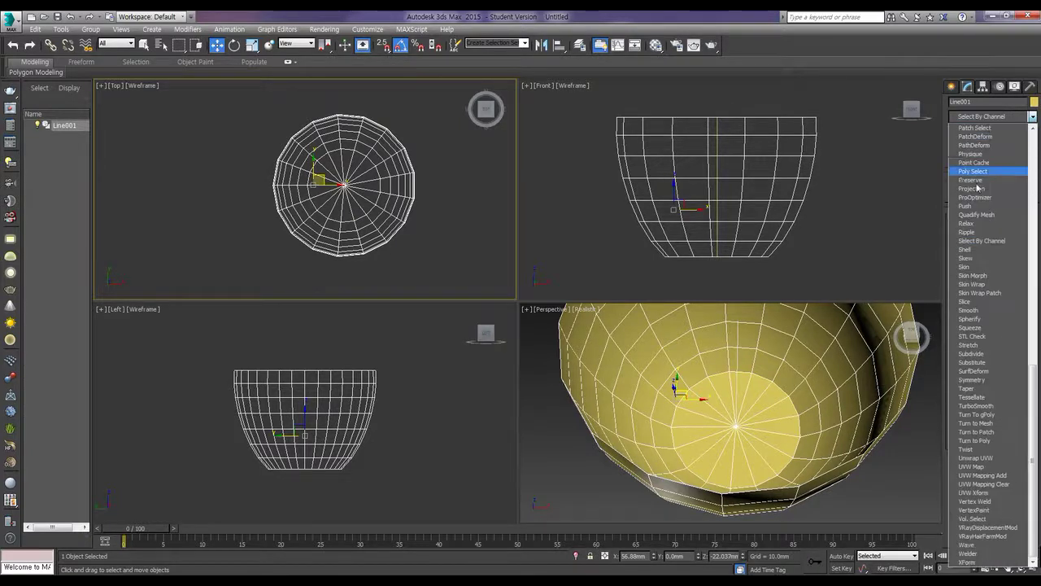
{"action": "left_click", "coordinate": [968, 249]}
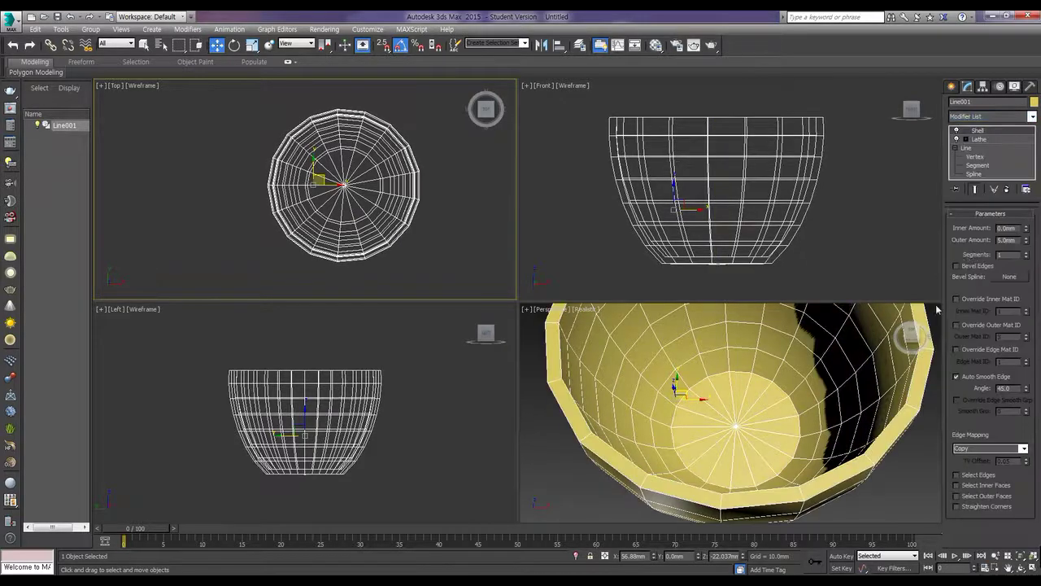
{"action": "scroll", "coordinate": [863, 439], "scroll_direction": "down", "scroll_amount": 5}
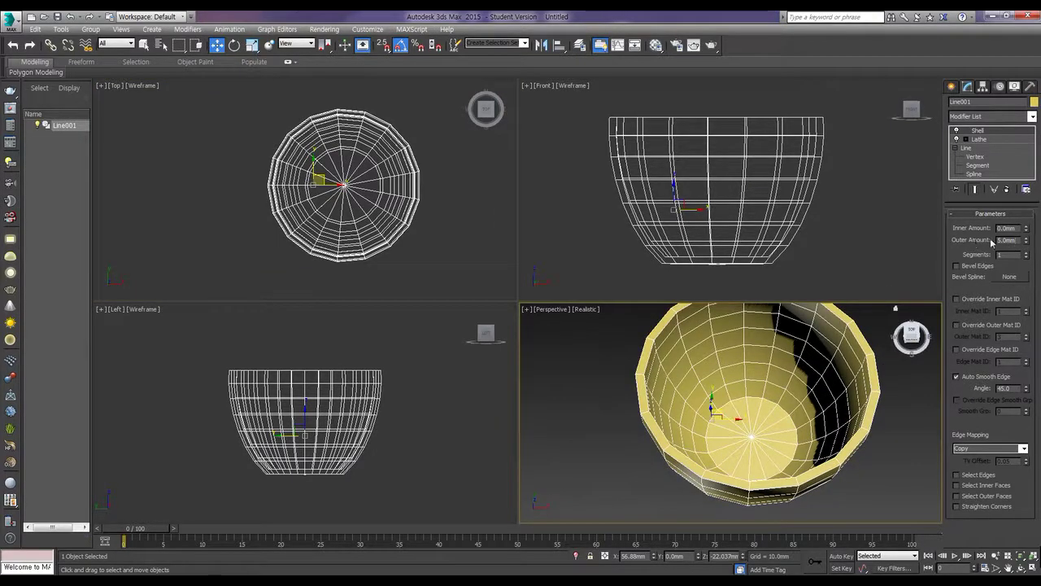
- Try Shell outer amounts of about 3 mm and 4 mm, and return the outer amount to 5 mm
{"action": "left_click_drag", "start_coordinate": [1026, 240], "coordinate": [1031, 324]}
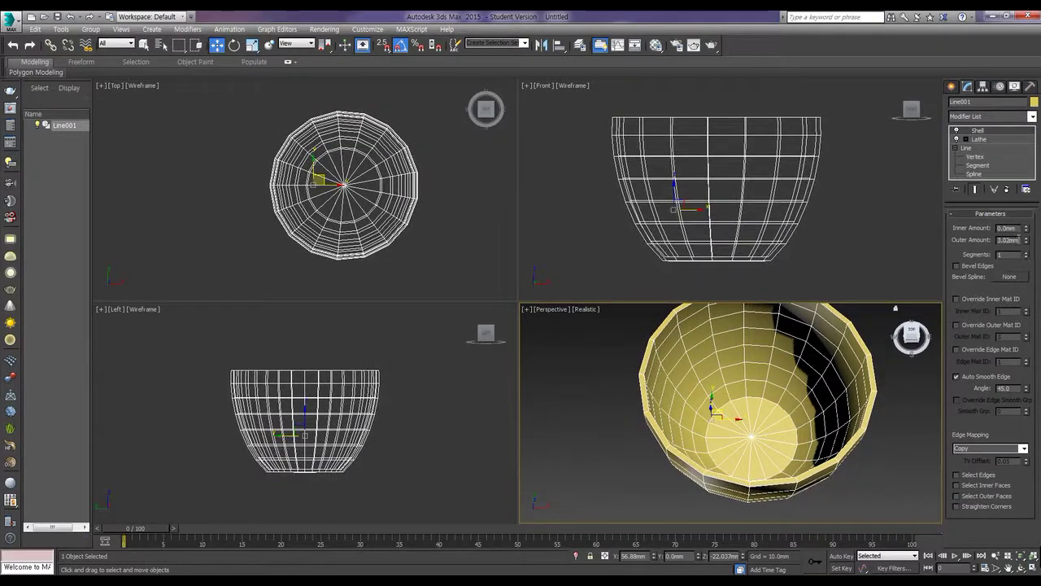
{"action": "type", "text": "4"}
{"action": "key", "text": "Return"}
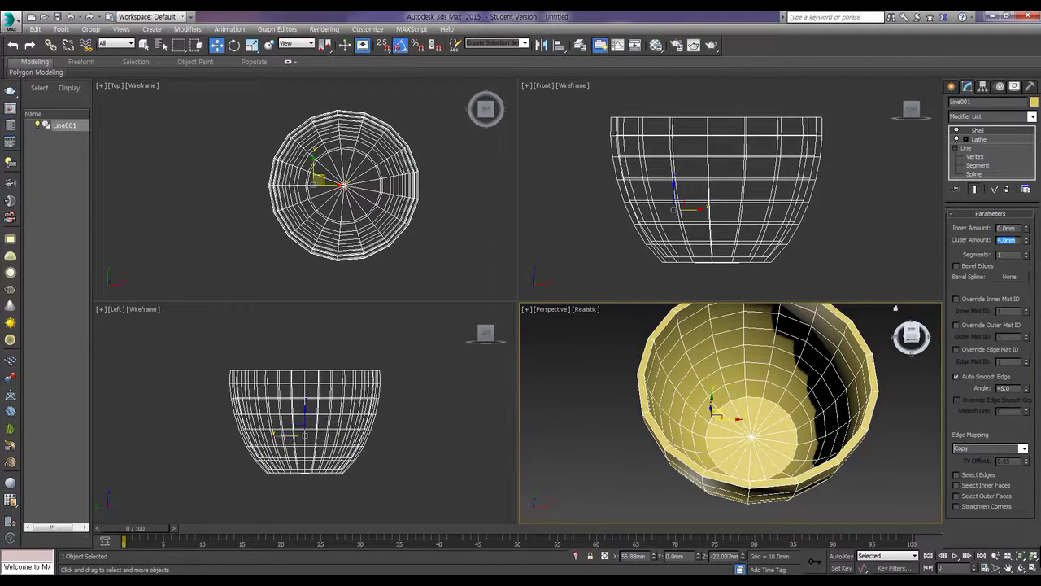
{"action": "type", "text": "5"}
{"action": "key", "text": "Return"}
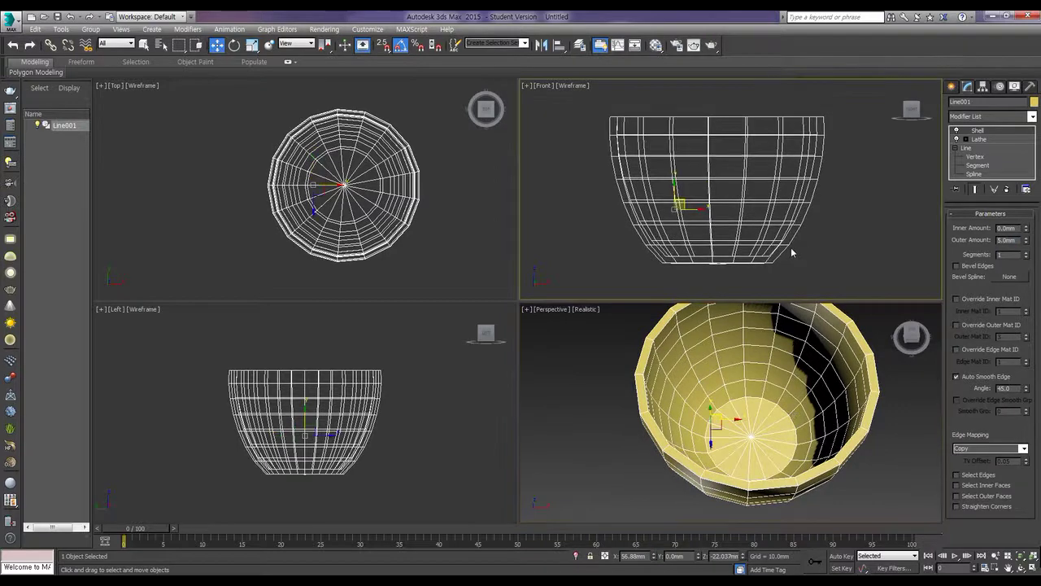
- Convert the shelled cup to an Editable Poly
{"action": "middle_click_drag", "start_coordinate": [763, 449], "coordinate": [742, 419], "text": "alt"}
{"action": "right_click", "coordinate": [814, 403]}
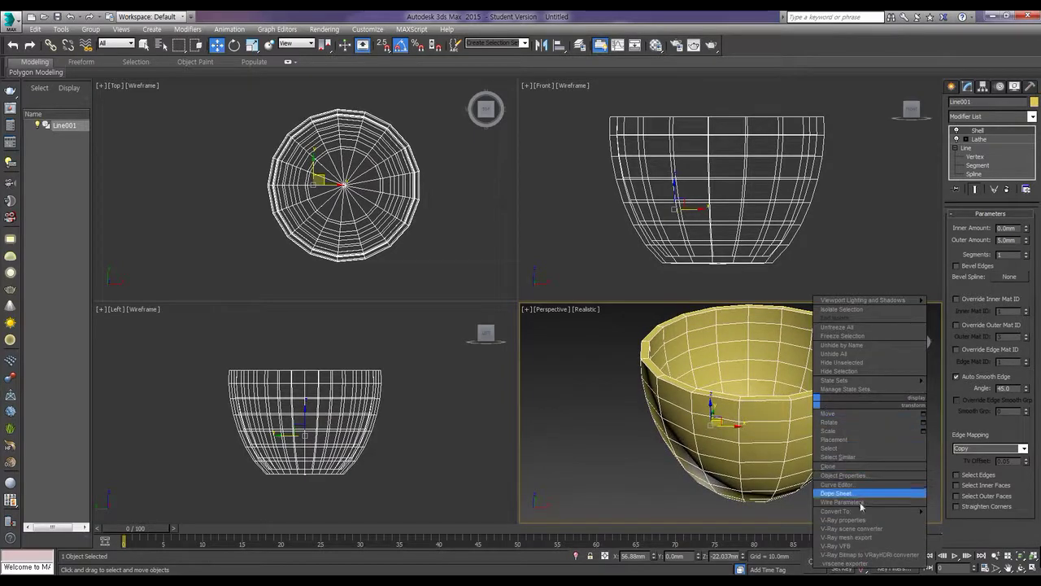
{"action": "mouse_move", "coordinate": [864, 513]}
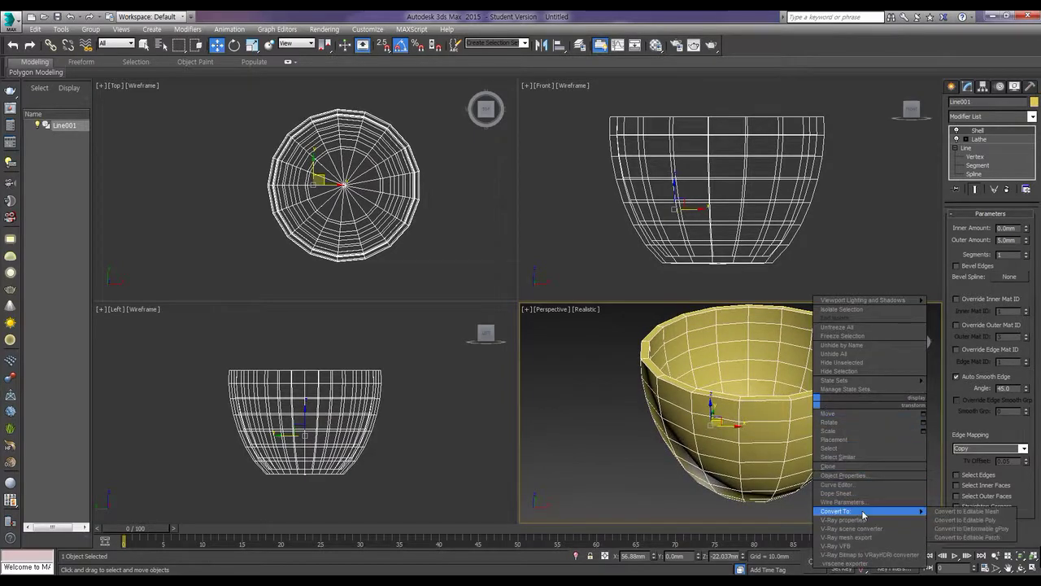
{"action": "left_click", "coordinate": [966, 520]}
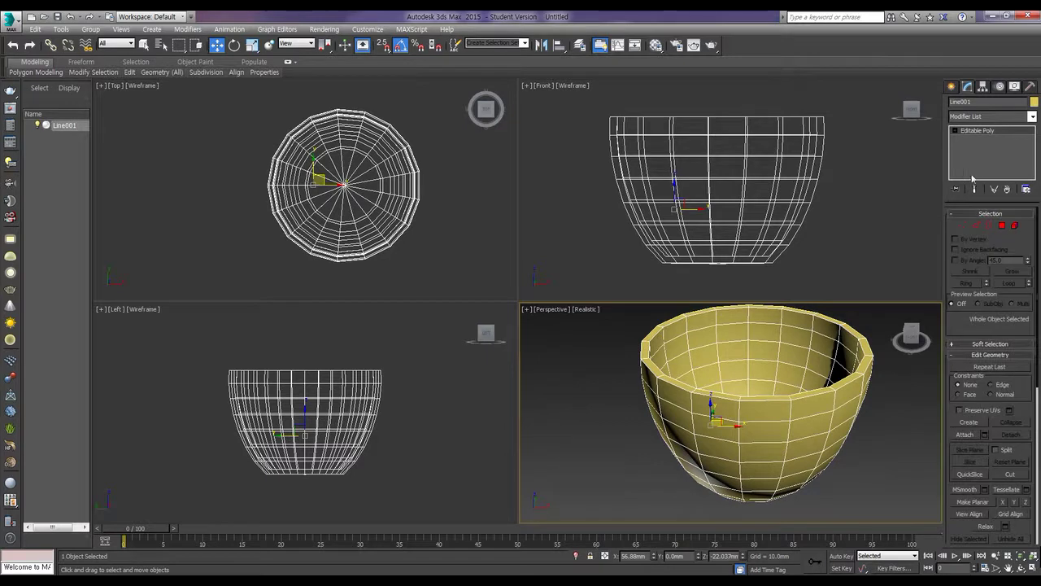
- Select only the flat outer polygons on the underside of the cup's base at polygon level
{"action": "left_click", "coordinate": [1001, 226]}
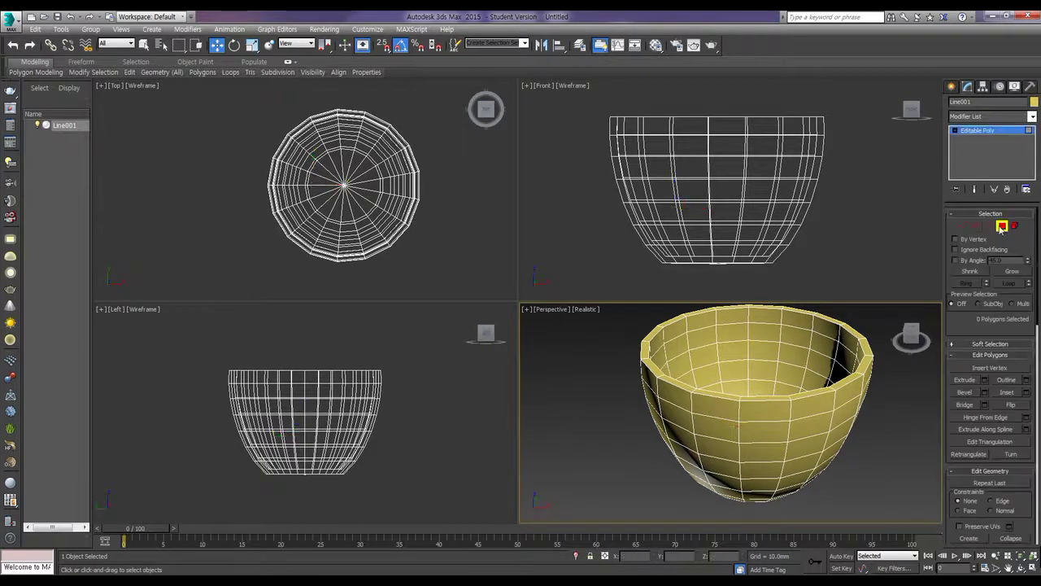
{"action": "left_click_drag", "start_coordinate": [790, 272], "coordinate": [646, 262]}
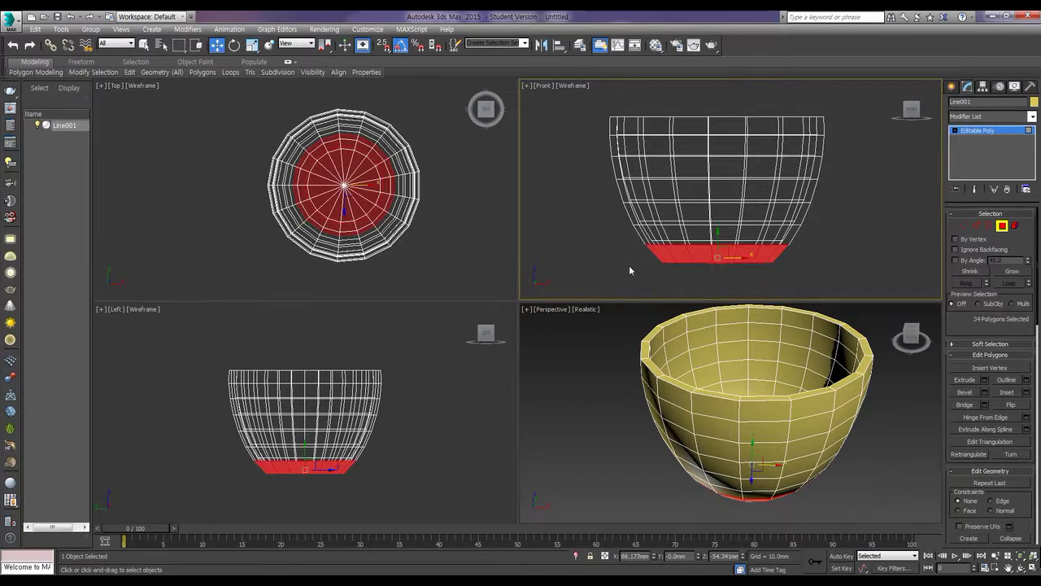
{"action": "left_click", "coordinate": [755, 272]}
{"action": "left_click_drag", "start_coordinate": [632, 264], "coordinate": [797, 264]}
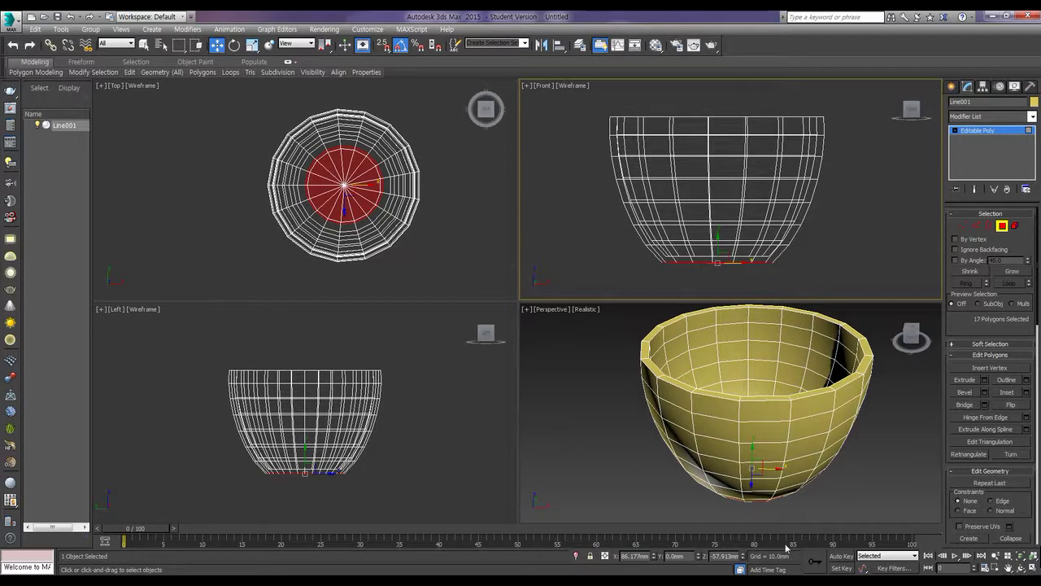
{"action": "middle_click_drag", "start_coordinate": [799, 459], "coordinate": [796, 359], "text": "alt"}
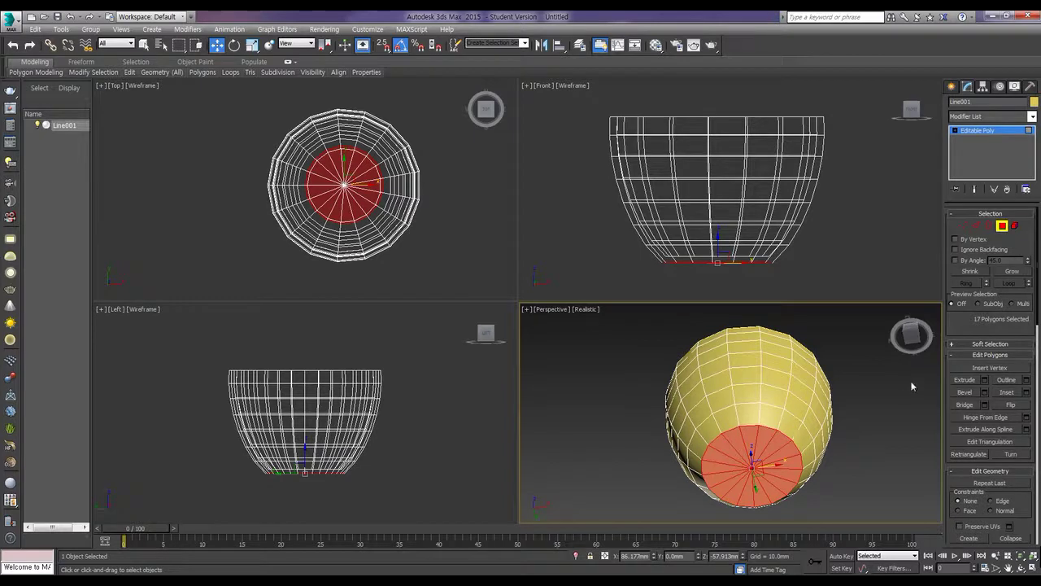
- Inset the selected underside polygons slightly to leave a narrow ring around the base
{"action": "left_click", "coordinate": [1007, 393]}
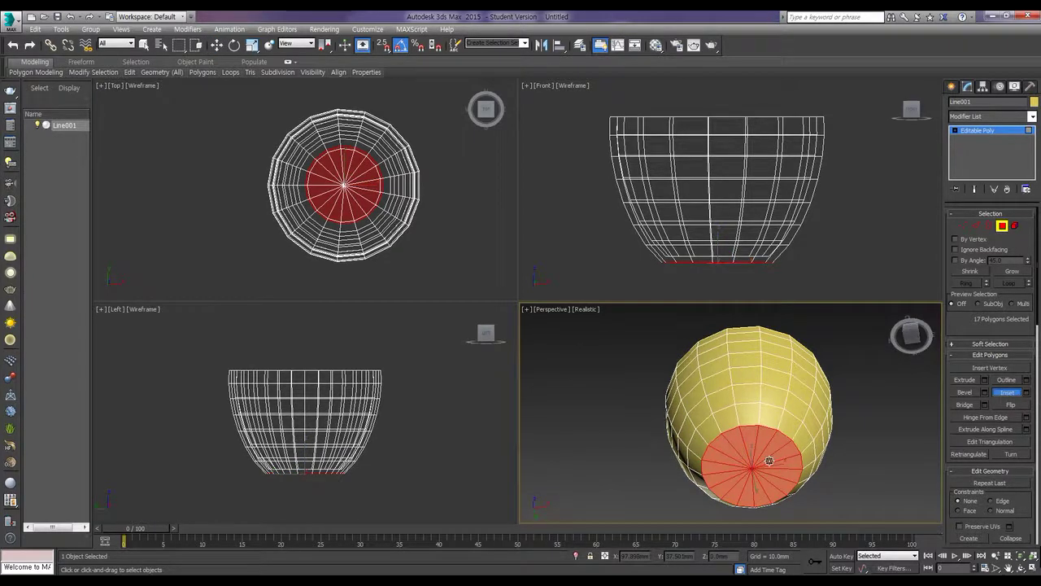
{"action": "left_click_drag", "start_coordinate": [769, 461], "coordinate": [770, 440]}
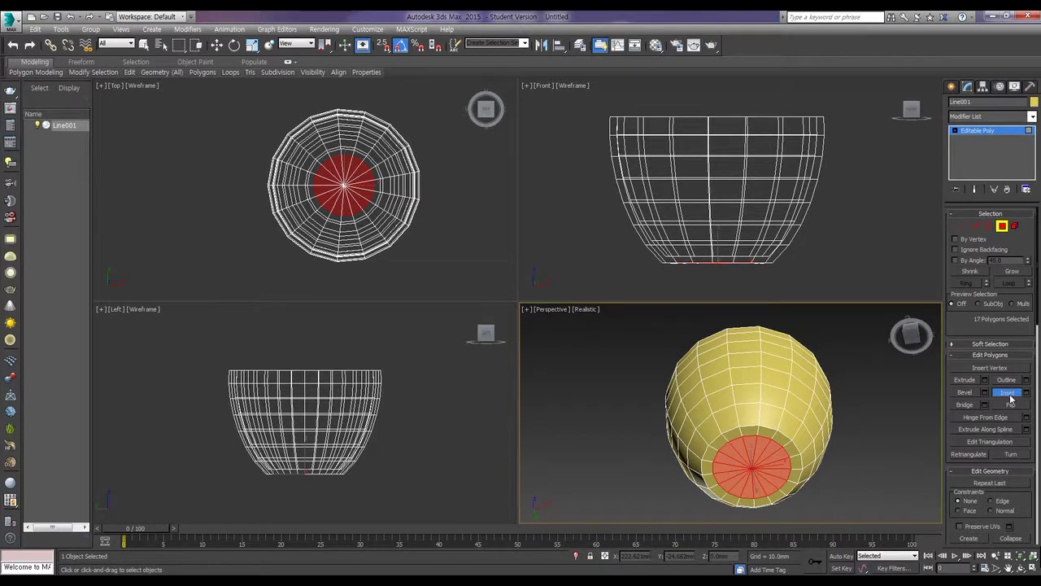
{"action": "key", "text": "w"}
- Extrude the inset base polygons a short distance up into the cup to form a shallow recess
{"action": "left_click", "coordinate": [967, 380]}
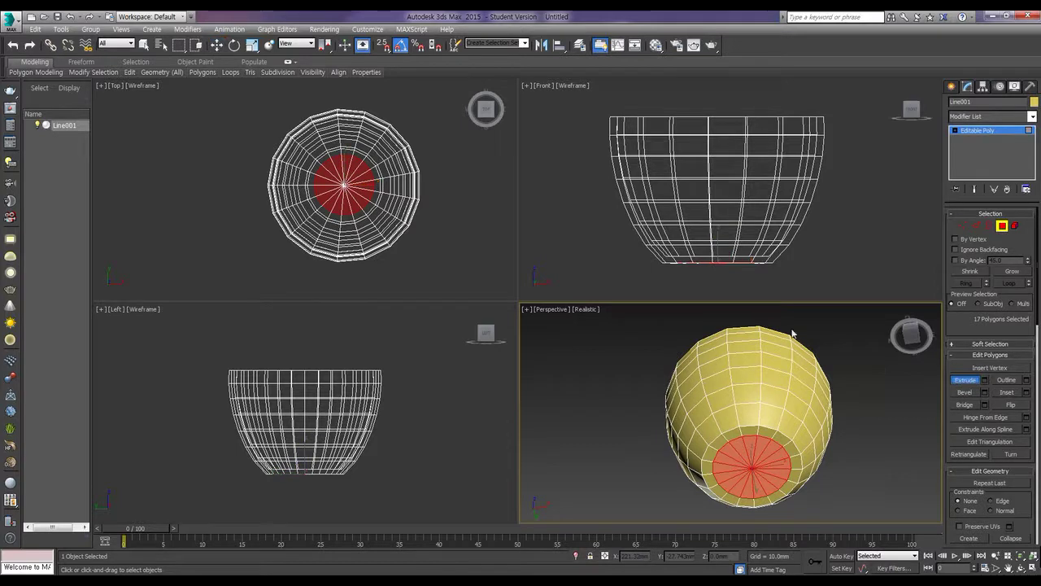
{"action": "left_click", "coordinate": [735, 263]}
{"action": "left_click_drag", "start_coordinate": [734, 262], "coordinate": [736, 252]}
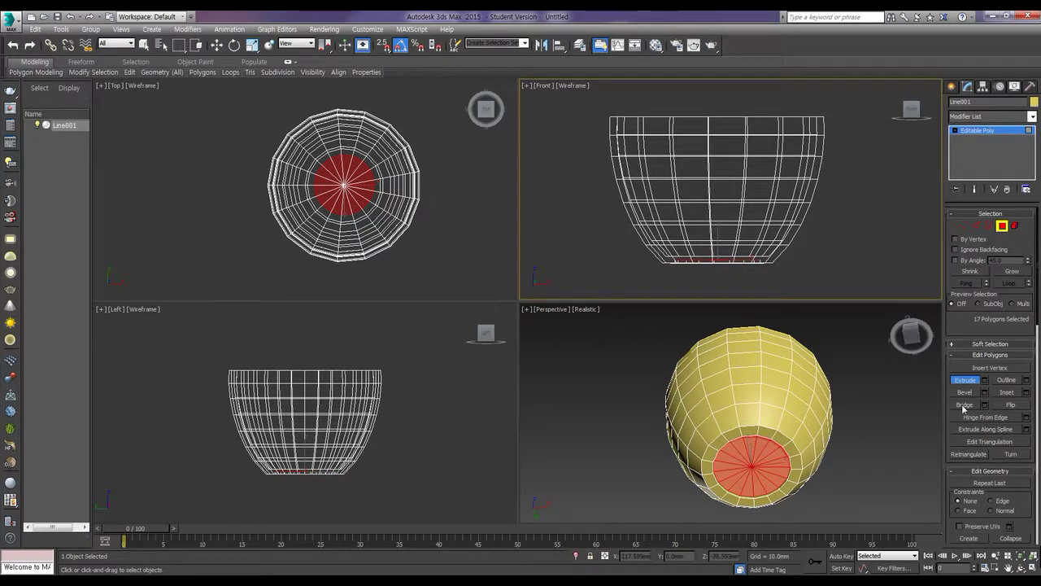
- Shrink the recessed base polygons slightly with Outline to taper the recess, and leave polygon editing
{"action": "left_click", "coordinate": [1007, 379]}
{"action": "mouse_move", "coordinate": [762, 467]}
{"action": "left_mouse_down"}
{"action": "mouse_move", "coordinate": [763, 455]}
{"action": "mouse_move", "coordinate": [755, 485]}
{"action": "mouse_move", "coordinate": [750, 472]}
{"action": "left_mouse_up"}
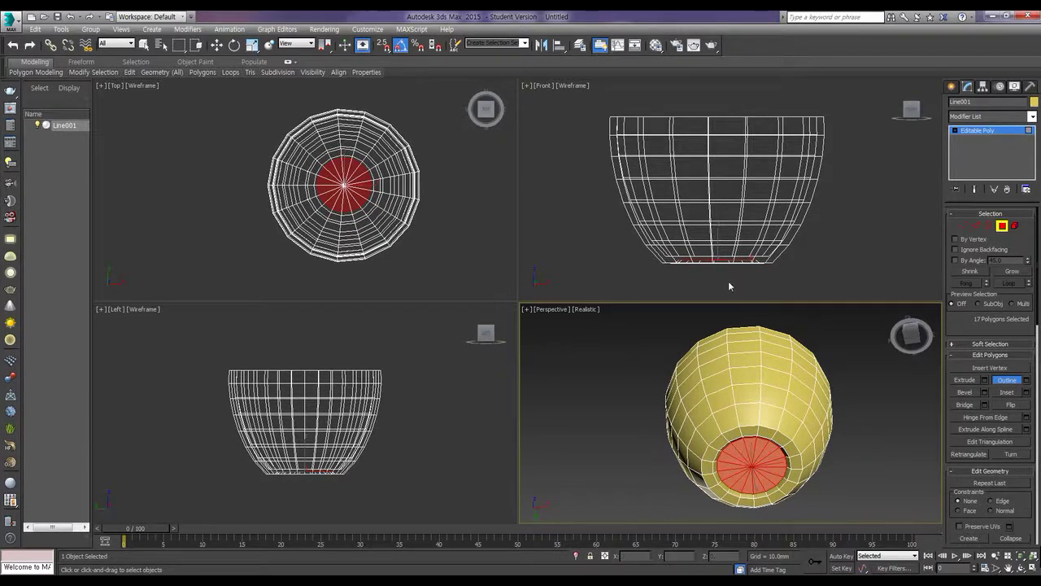
{"action": "scroll", "coordinate": [725, 264], "scroll_direction": "up", "scroll_amount": 3}
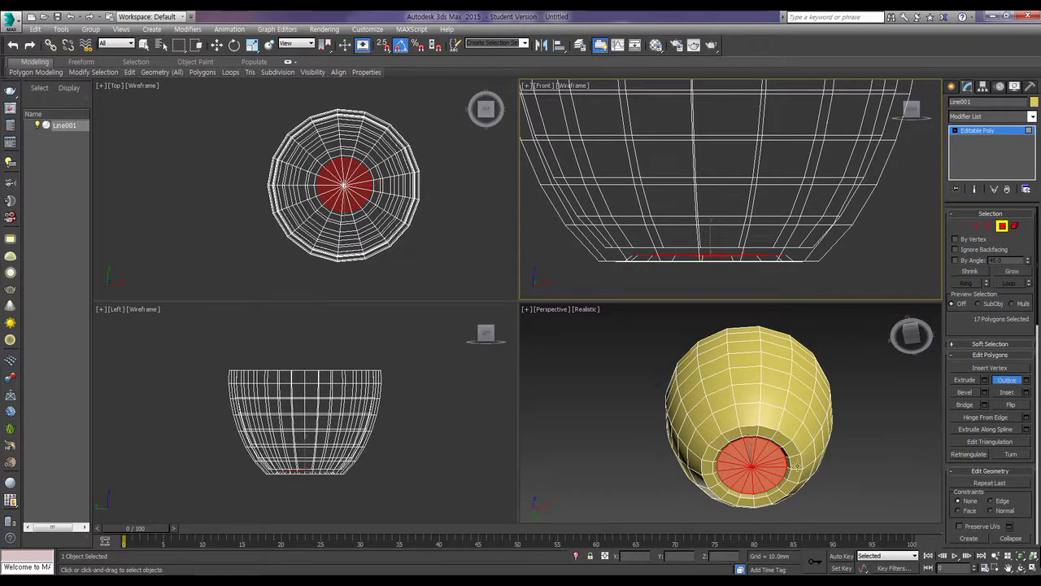
{"action": "left_click_drag", "start_coordinate": [777, 458], "coordinate": [776, 454]}
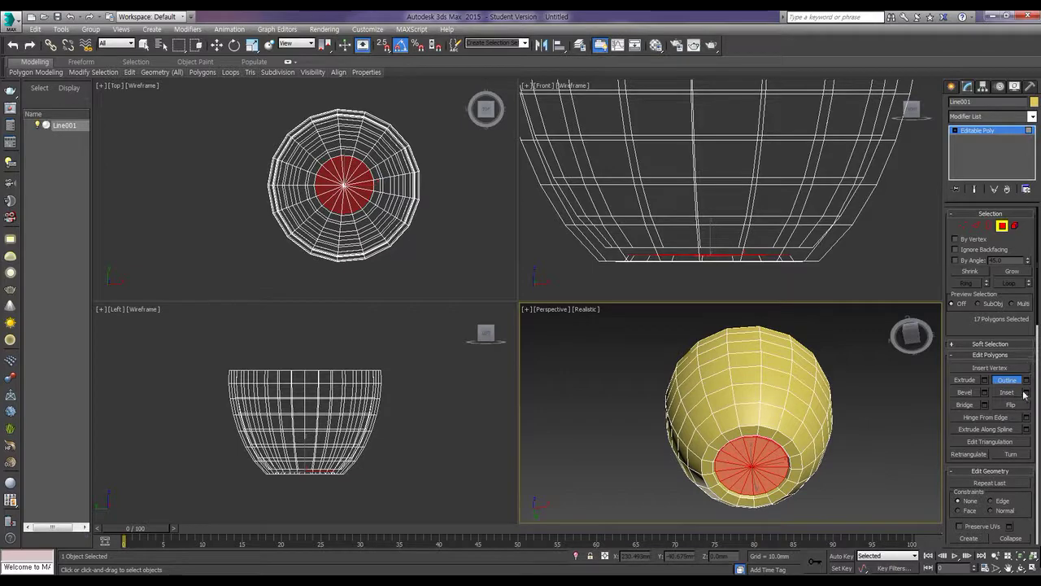
{"action": "key", "text": "w"}
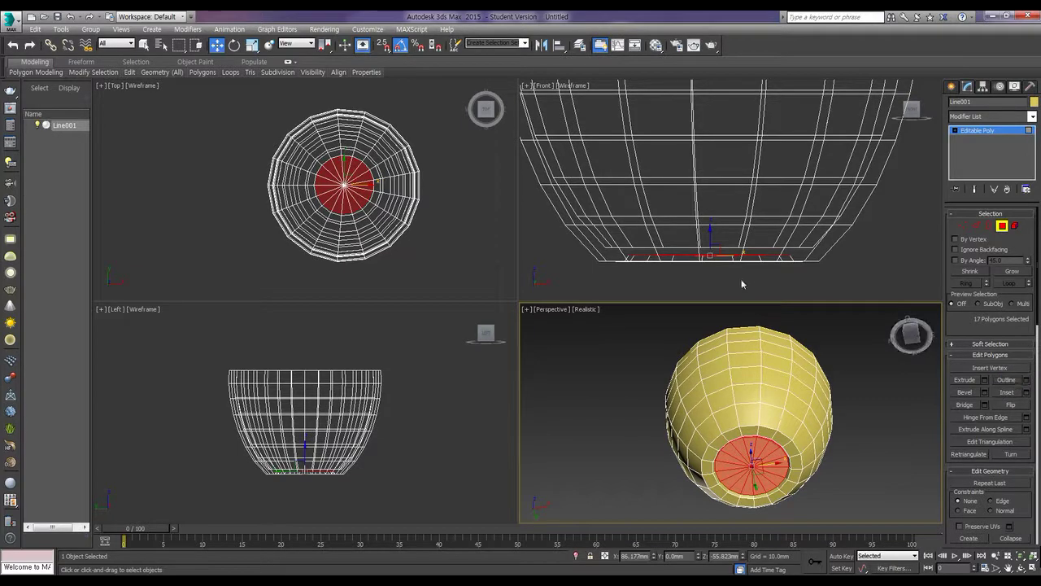
{"action": "middle_click_drag", "start_coordinate": [704, 255], "coordinate": [728, 248]}
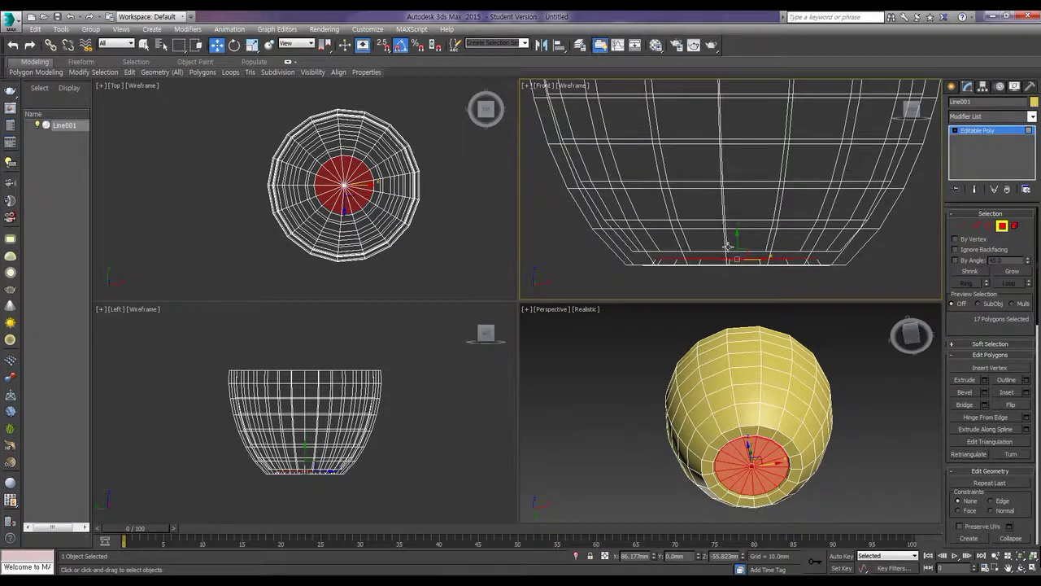
{"action": "scroll", "coordinate": [728, 246], "scroll_direction": "down", "scroll_amount": 2}
{"action": "scroll", "coordinate": [765, 220], "scroll_direction": "down", "scroll_amount": 2}
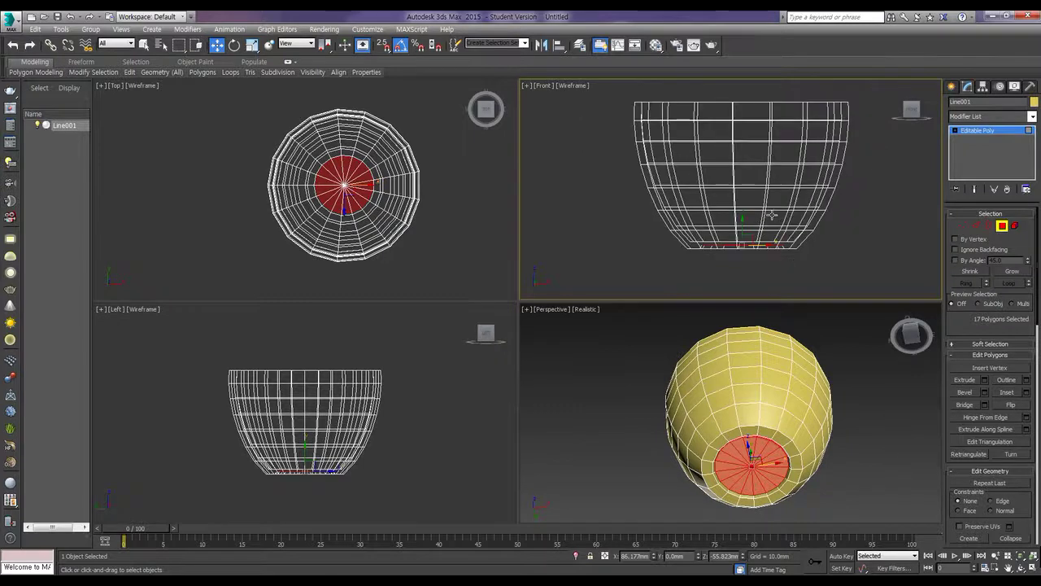
{"action": "left_click", "coordinate": [868, 453]}
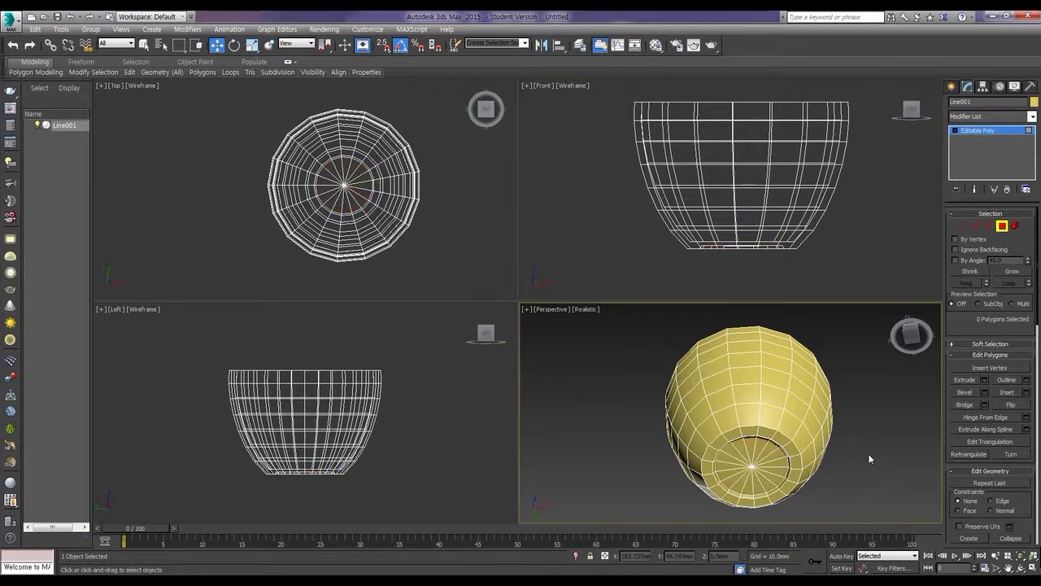
{"action": "left_click", "coordinate": [1003, 226]}
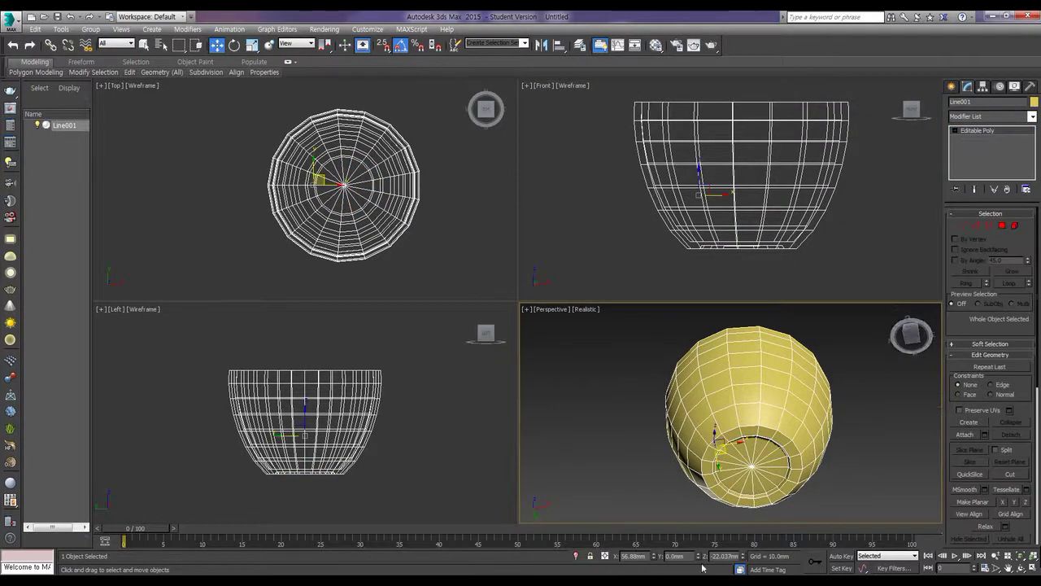
- Apply a TurboSmooth modifier to the cup and examine its smoothed base from below
{"action": "middle_click_drag", "start_coordinate": [767, 383], "coordinate": [821, 460], "text": "alt"}
{"action": "left_click", "coordinate": [982, 116]}
{"action": "scroll", "coordinate": [982, 116], "scroll_direction": "down", "scroll_amount": 10}
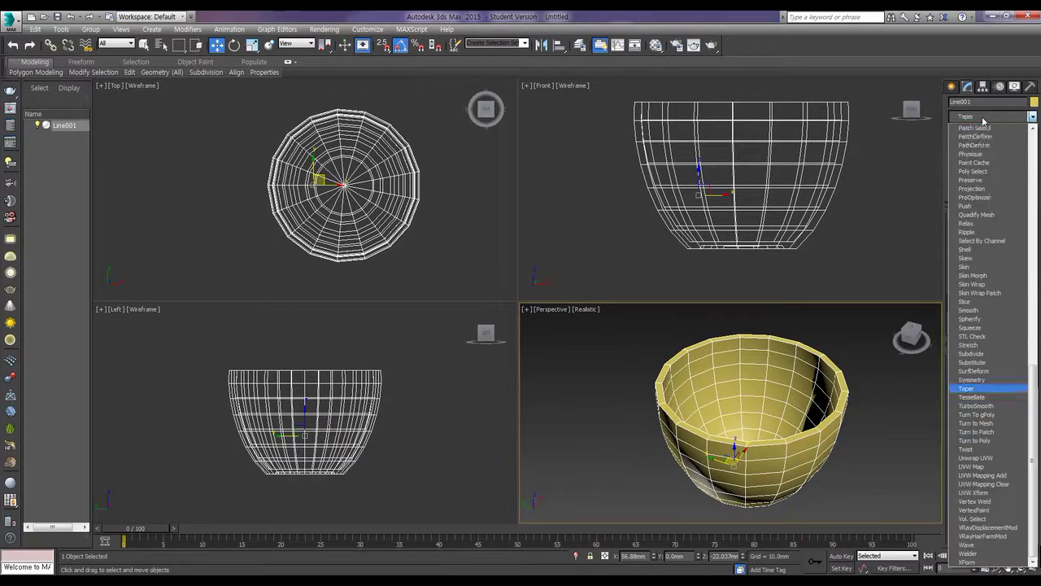
{"action": "left_click", "coordinate": [976, 405]}
{"action": "middle_click_drag", "start_coordinate": [812, 456], "coordinate": [851, 421], "text": "alt"}
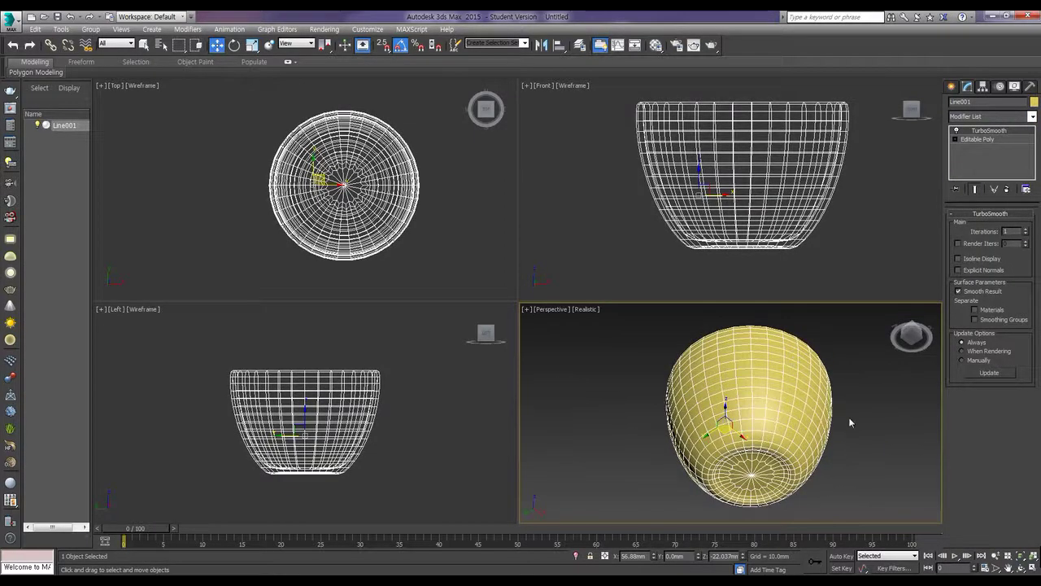
{"action": "left_click", "coordinate": [840, 429]}
{"action": "middle_click_drag", "start_coordinate": [774, 422], "coordinate": [737, 401]}
{"action": "left_click", "coordinate": [737, 401]}
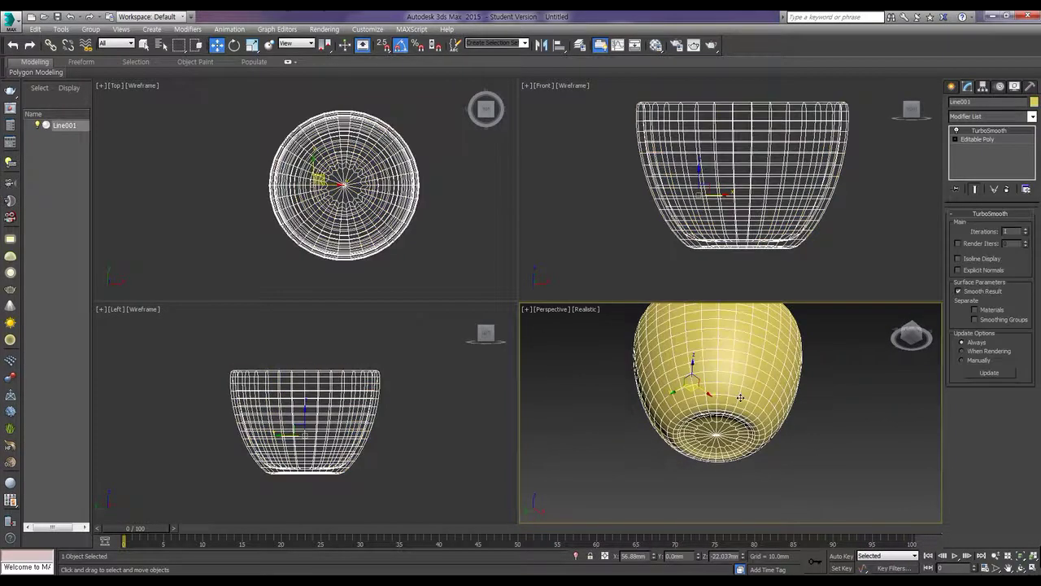
- Try 2 TurboSmooth iterations and deselect the cup to inspect its surface from below
{"action": "left_click", "coordinate": [1026, 229]}
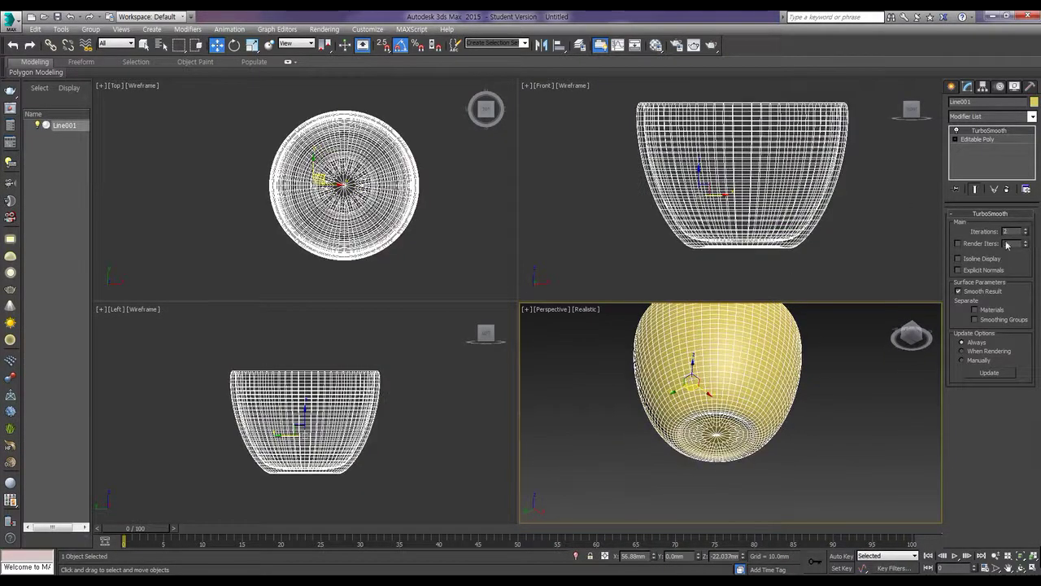
{"action": "left_click", "coordinate": [859, 427]}
{"action": "mouse_move", "coordinate": [800, 421]}
{"action": "middle_mouse_down", "text": "alt"}
{"action": "mouse_move", "coordinate": [825, 393]}
{"action": "mouse_move", "coordinate": [808, 390]}
{"action": "mouse_move", "coordinate": [804, 434]}
{"action": "middle_mouse_up", "text": "alt"}
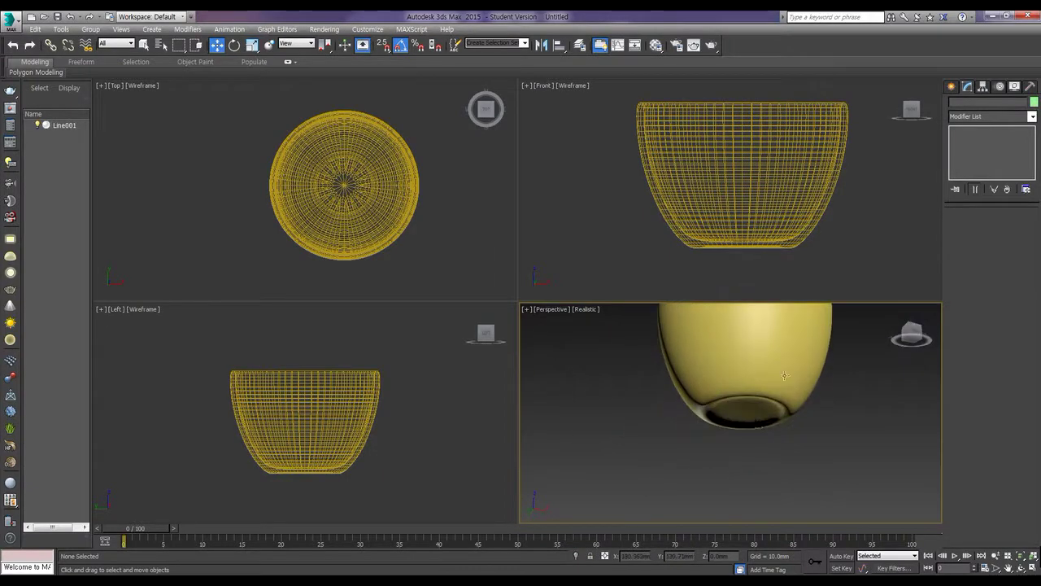
- Undo the deselection and the iteration change, and delete the TurboSmooth modifier from the cup
{"action": "key", "text": "ctrl+z"}
{"action": "key", "text": "ctrl+z"}
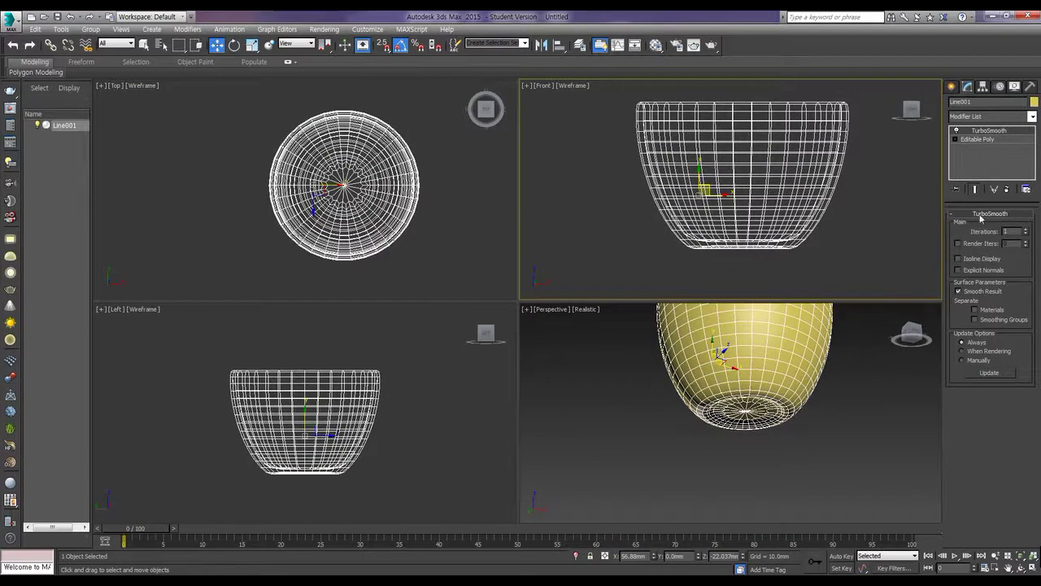
{"action": "key", "text": "ctrl+z"}
{"action": "middle_click_drag", "start_coordinate": [817, 384], "coordinate": [790, 430], "text": "alt"}
{"action": "left_click", "coordinate": [769, 392]}
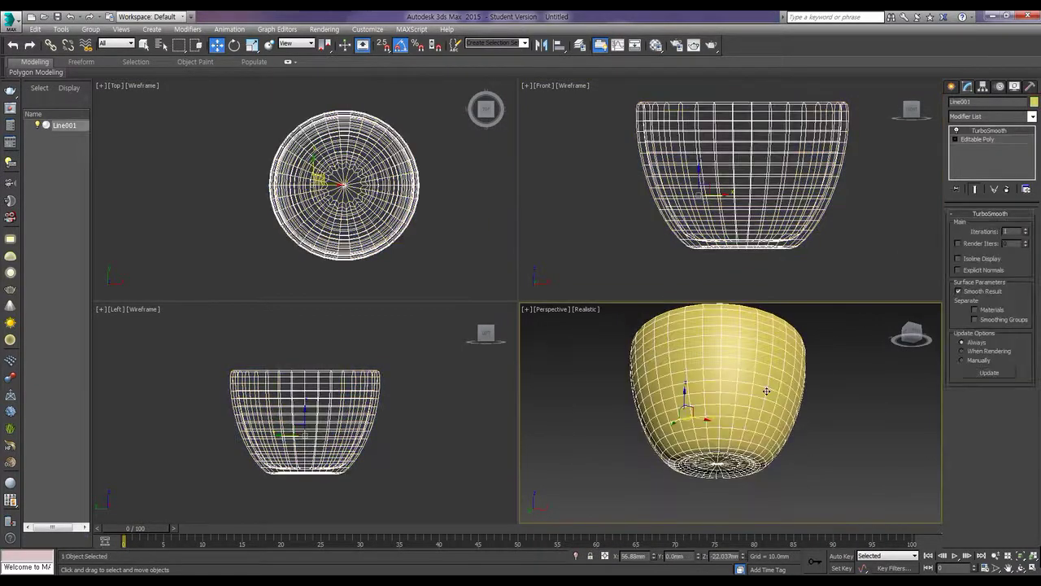
{"action": "right_click", "coordinate": [988, 131]}
{"action": "left_click", "coordinate": [942, 153]}
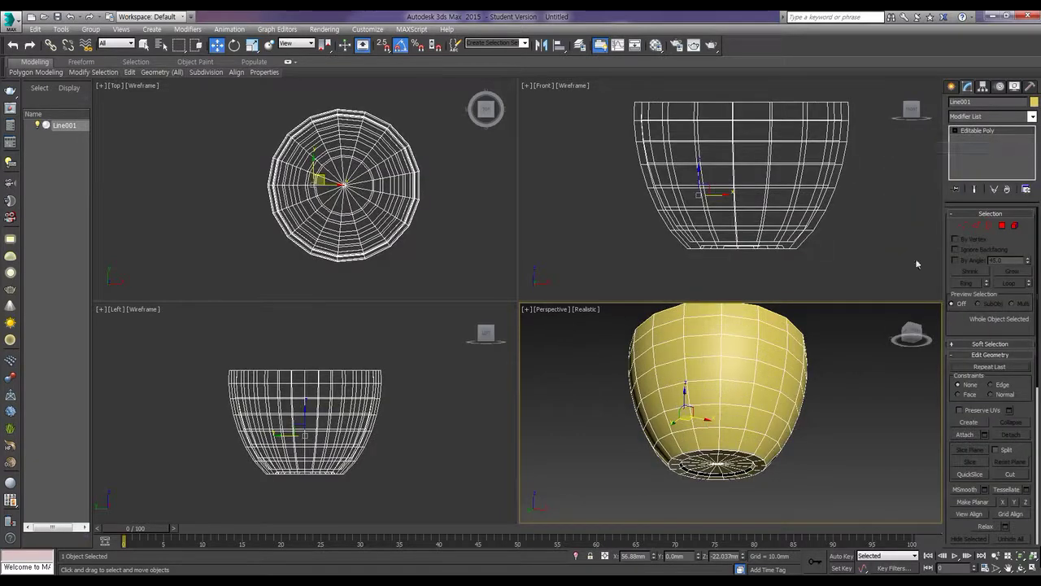
- Enter polygon-level editing on the cup with the recessed base framed closely in the front view
{"action": "middle_click_drag", "start_coordinate": [773, 408], "coordinate": [788, 359], "text": "alt"}
{"action": "scroll", "coordinate": [761, 247], "scroll_direction": "up", "scroll_amount": 6}
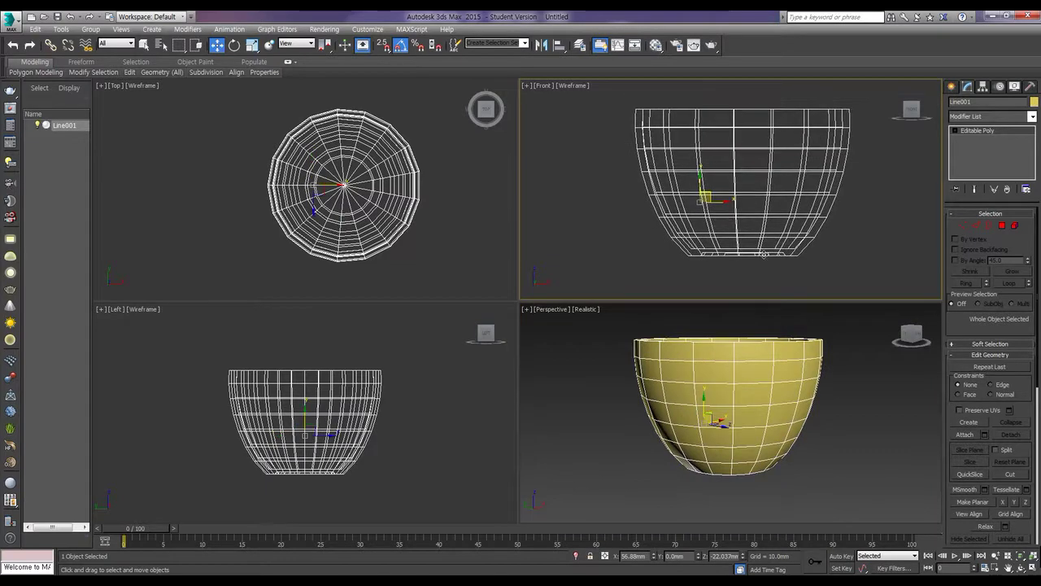
{"action": "middle_click_drag", "start_coordinate": [769, 258], "coordinate": [805, 253]}
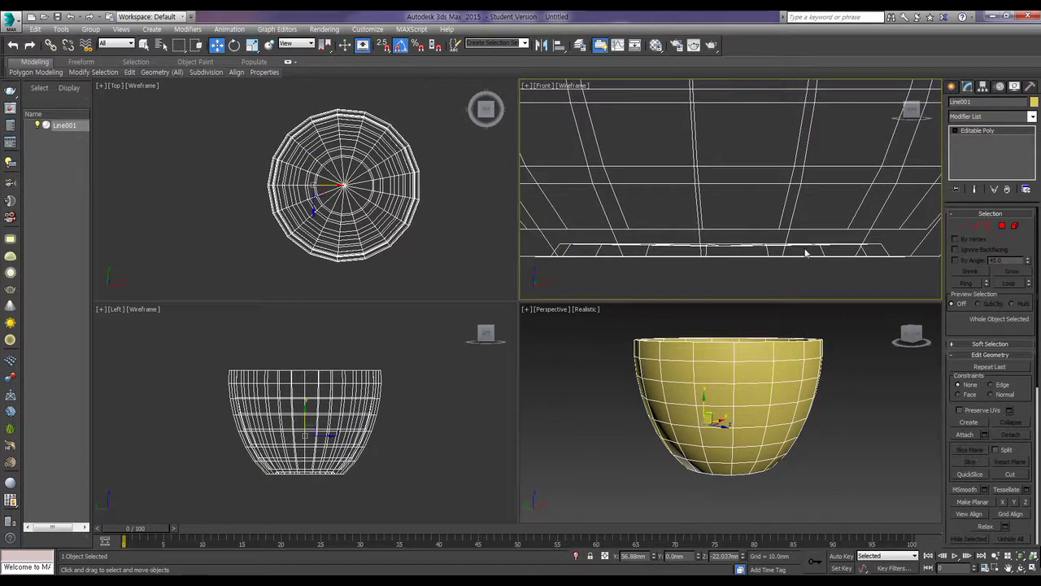
{"action": "left_click_drag", "start_coordinate": [556, 241], "coordinate": [899, 251]}
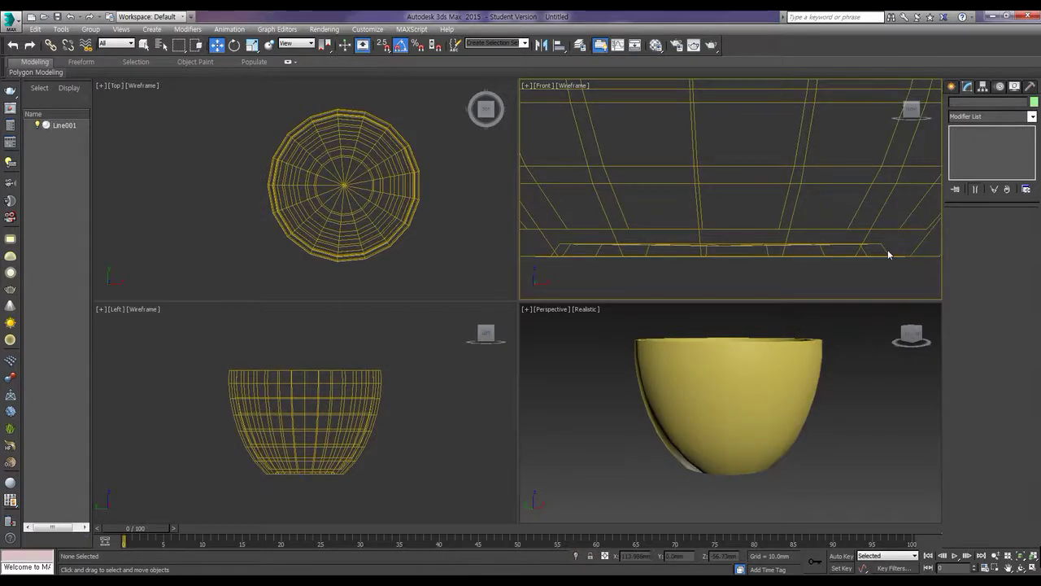
{"action": "left_click", "coordinate": [887, 250]}
{"action": "key", "text": "4"}
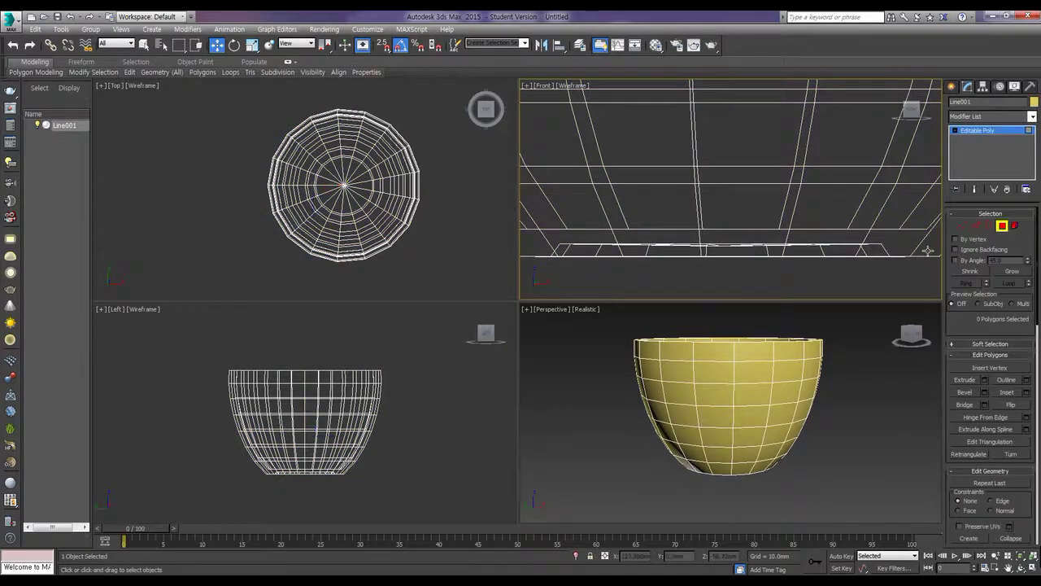
{"action": "left_click", "coordinate": [899, 250]}
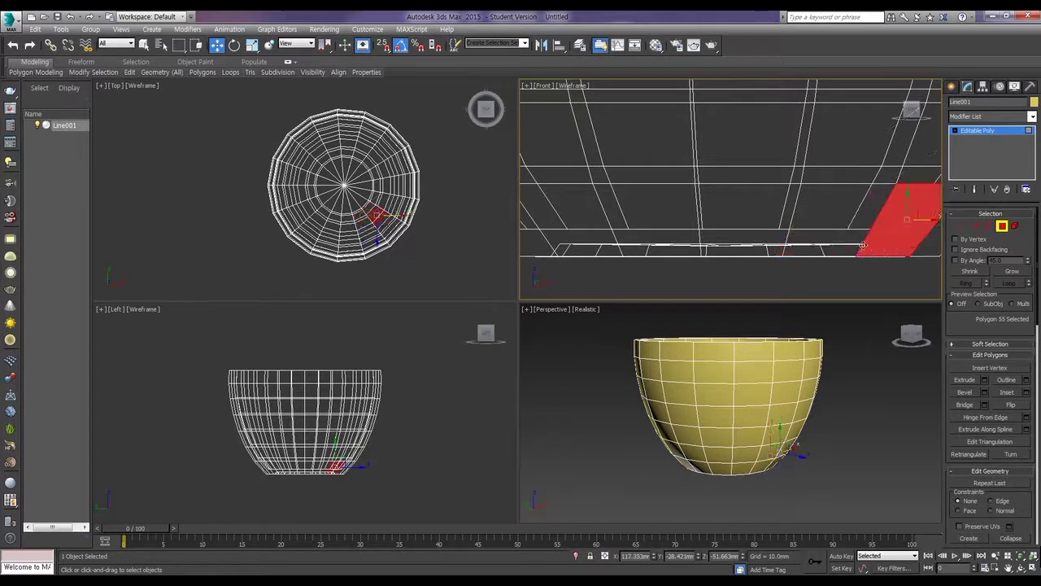
{"action": "left_click", "coordinate": [803, 270]}
{"action": "left_click", "coordinate": [900, 246]}
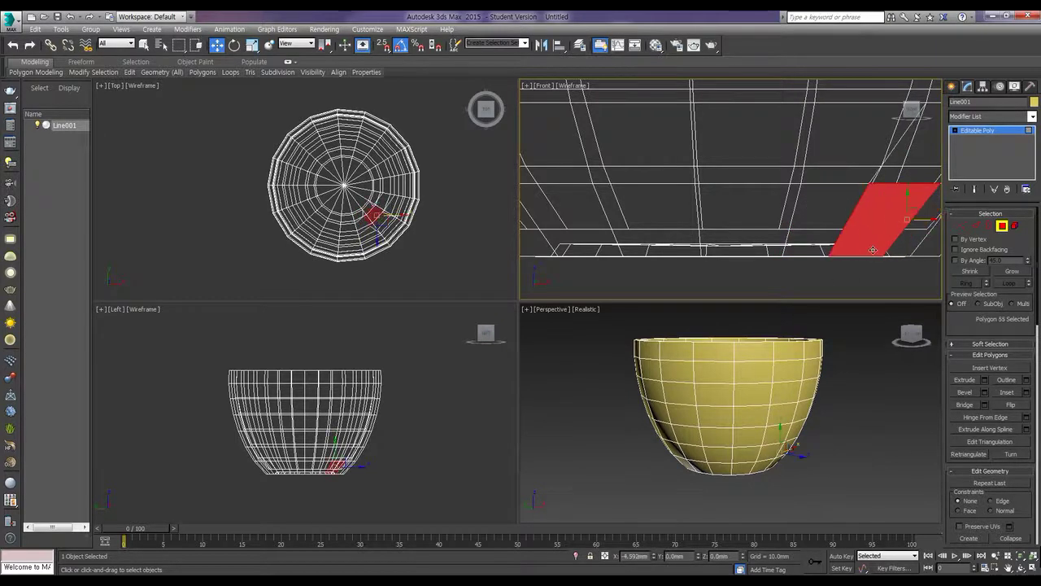
{"action": "left_click", "coordinate": [903, 274]}
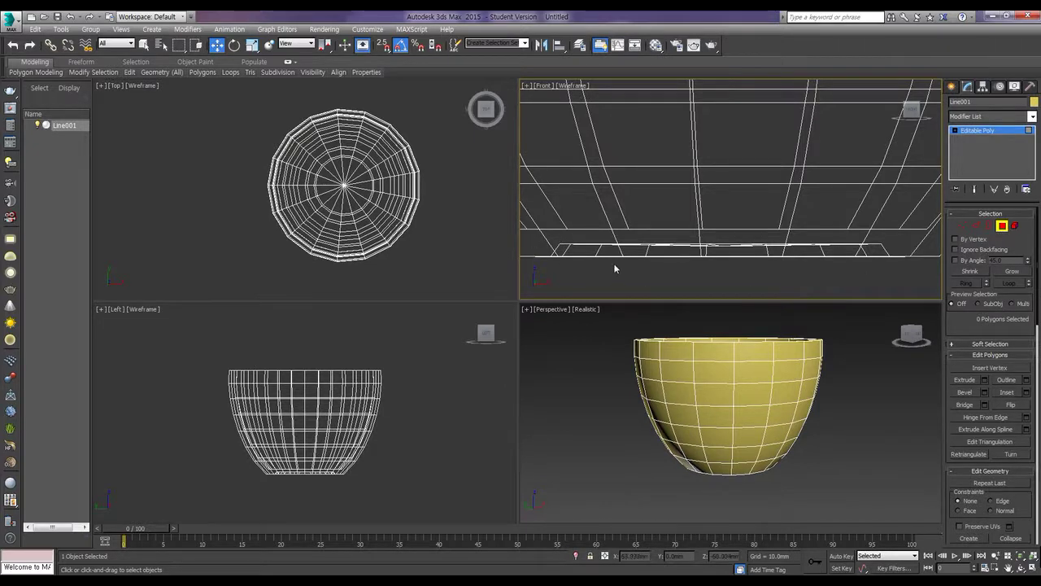
- Select the recessed underside polygons of the cup's base and raise them about 1 mm to deepen the recess
{"action": "scroll", "coordinate": [615, 234], "scroll_direction": "down", "scroll_amount": 3}
{"action": "left_click_drag", "start_coordinate": [546, 235], "coordinate": [868, 246]}
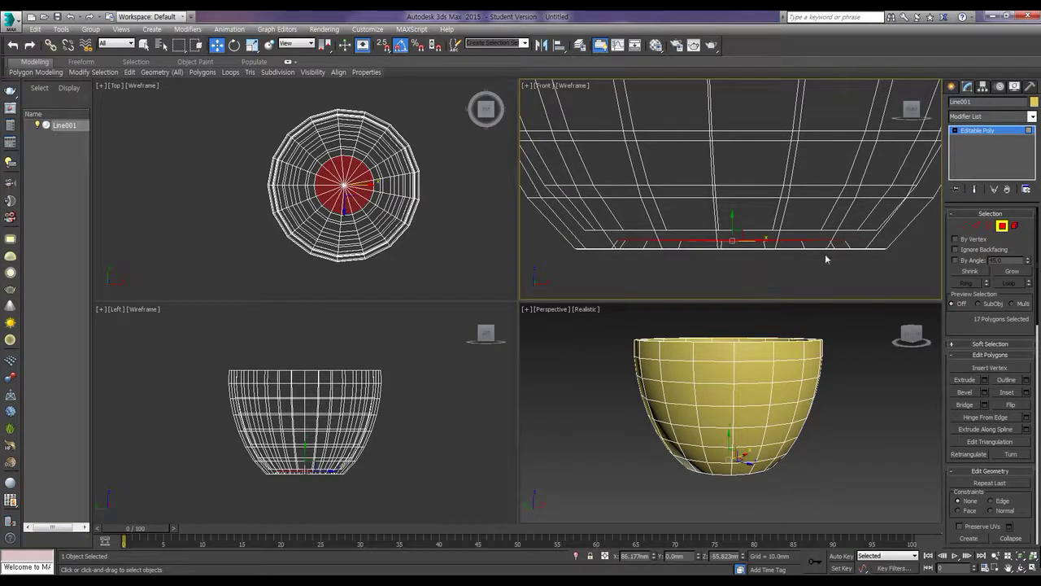
{"action": "left_click_drag", "start_coordinate": [732, 221], "coordinate": [733, 216]}
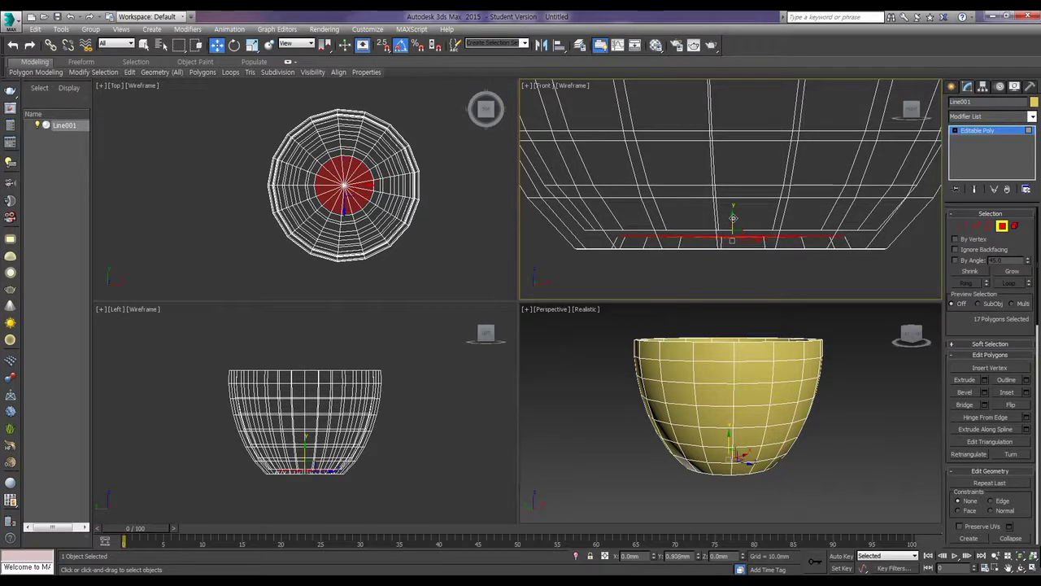
{"action": "left_click_drag", "start_coordinate": [733, 217], "coordinate": [733, 215]}
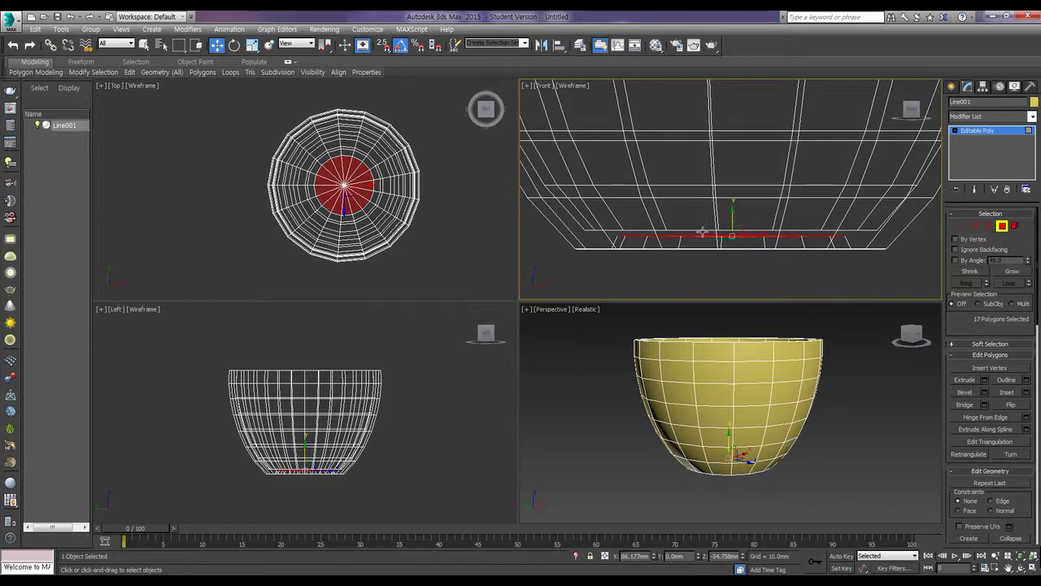
{"action": "left_click", "coordinate": [537, 233]}
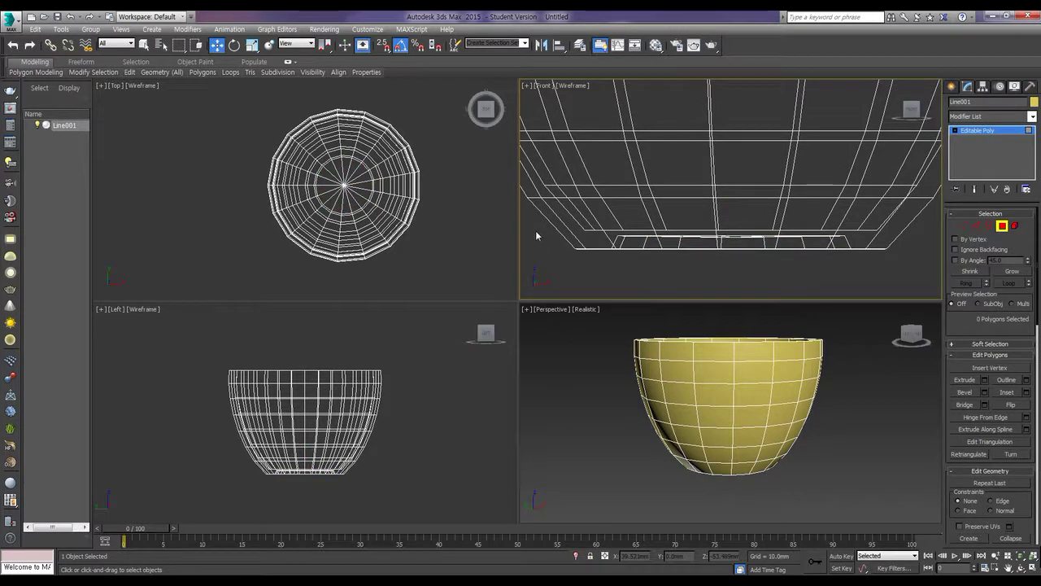
- Select all polygons of the cup's inner floor, raise them slightly to thicken the base, and leave polygon editing
{"action": "left_click_drag", "start_coordinate": [621, 236], "coordinate": [760, 223]}
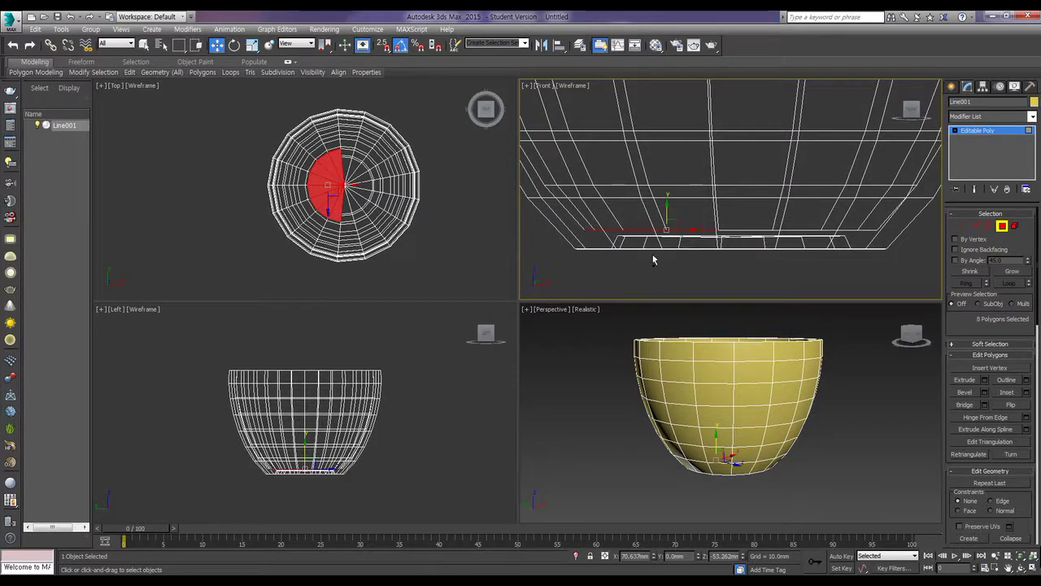
{"action": "left_click", "coordinate": [538, 255]}
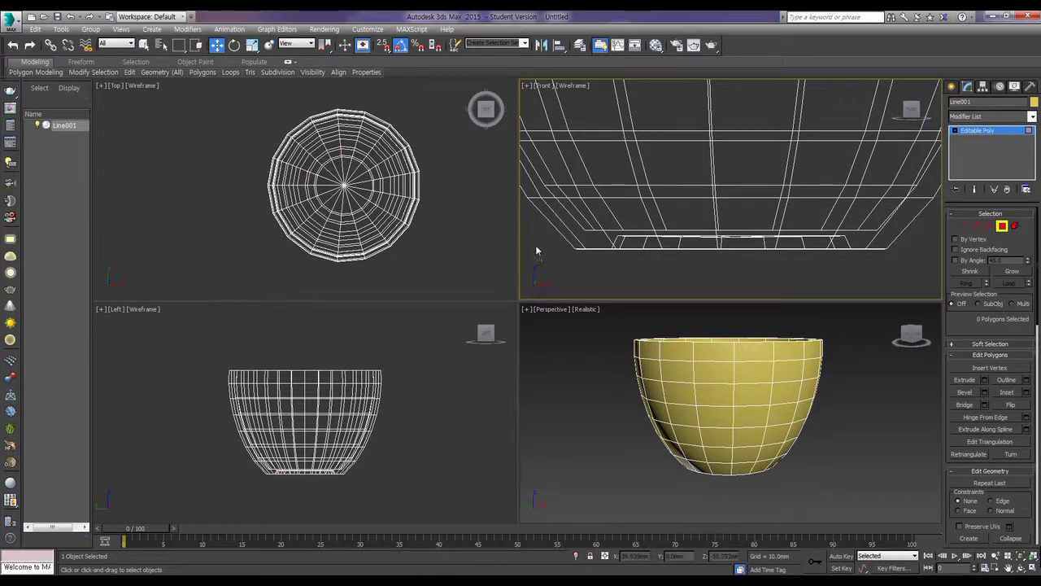
{"action": "left_click_drag", "start_coordinate": [535, 230], "coordinate": [893, 234]}
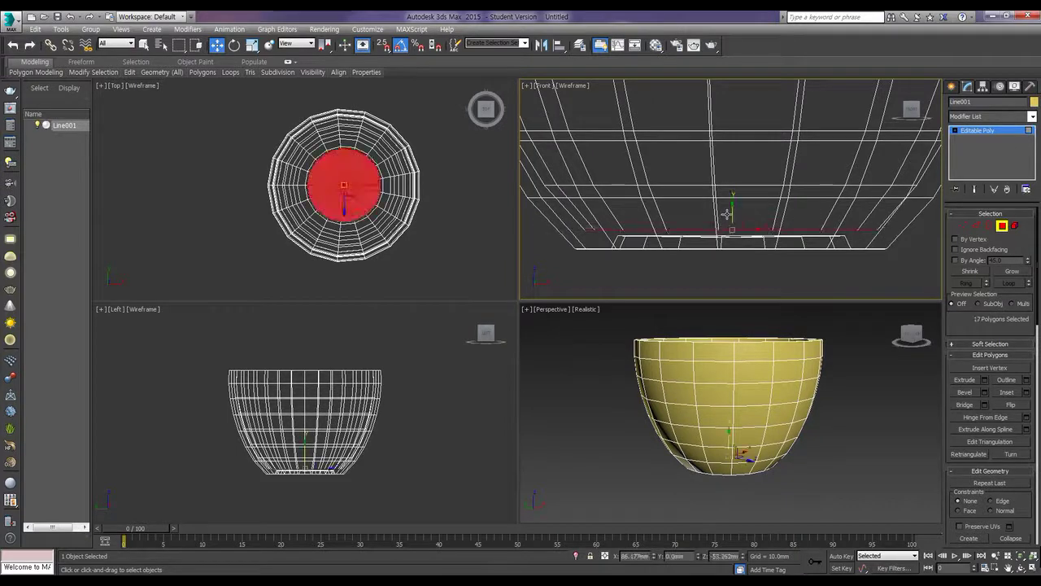
{"action": "left_click_drag", "start_coordinate": [732, 211], "coordinate": [733, 196]}
{"action": "left_click", "coordinate": [794, 279]}
{"action": "scroll", "coordinate": [793, 275], "scroll_direction": "down", "scroll_amount": 6}
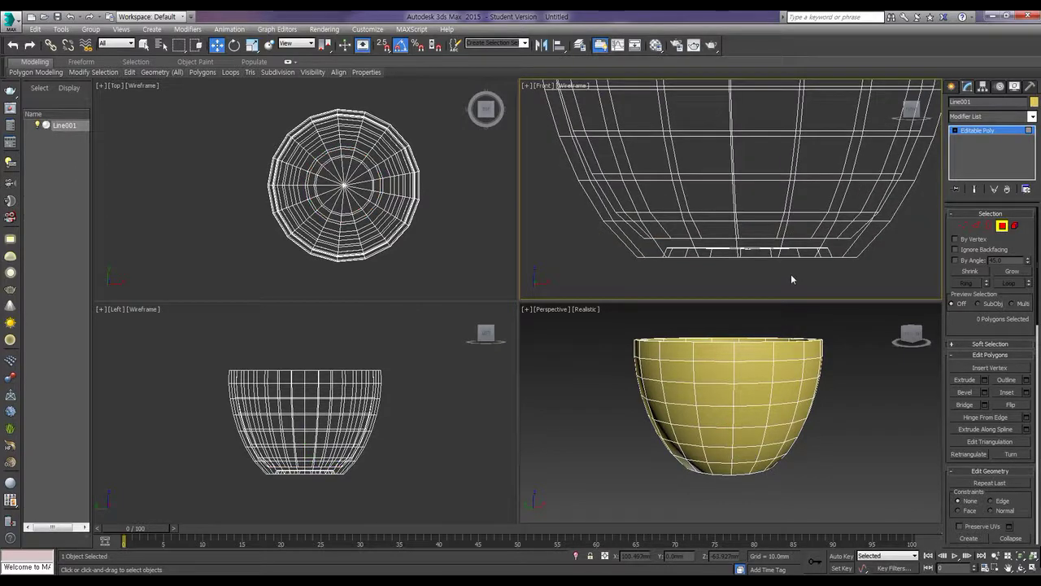
{"action": "middle_click_drag", "start_coordinate": [818, 205], "coordinate": [703, 204]}
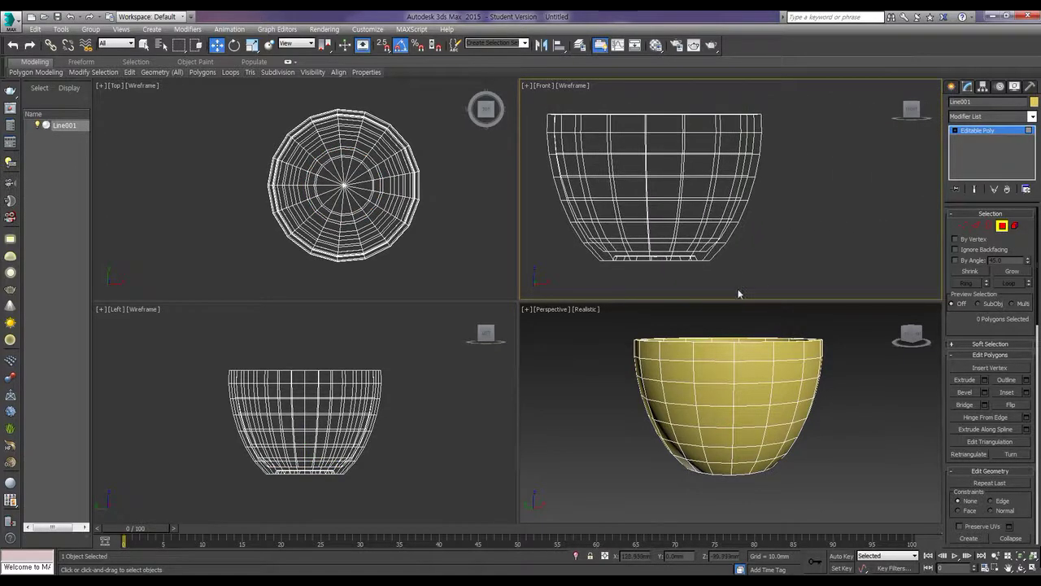
{"action": "middle_click", "coordinate": [777, 415]}
{"action": "middle_click_drag", "start_coordinate": [775, 415], "coordinate": [754, 415]}
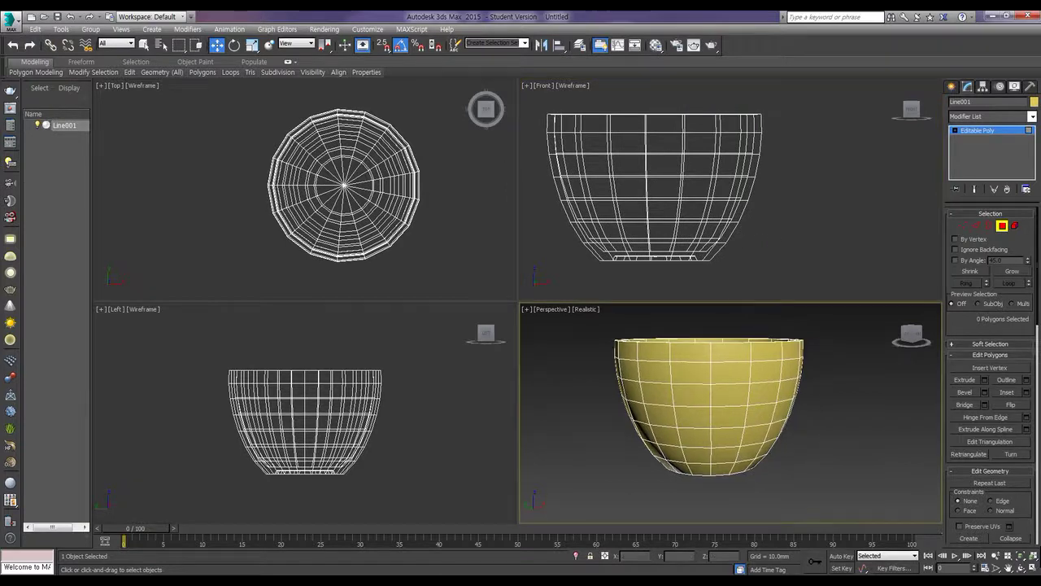
{"action": "left_click", "coordinate": [1003, 227]}
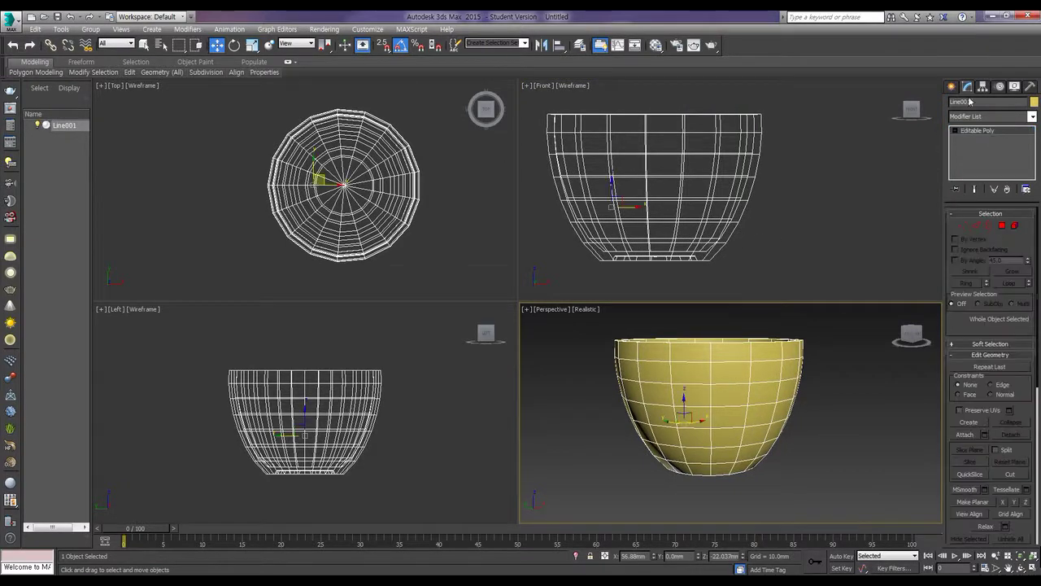
- Draw an open three-point corner line beside the cup in the front view as the handle's path
{"action": "left_click", "coordinate": [953, 87]}
{"action": "left_click", "coordinate": [970, 164]}
{"action": "left_click", "coordinate": [776, 138]}
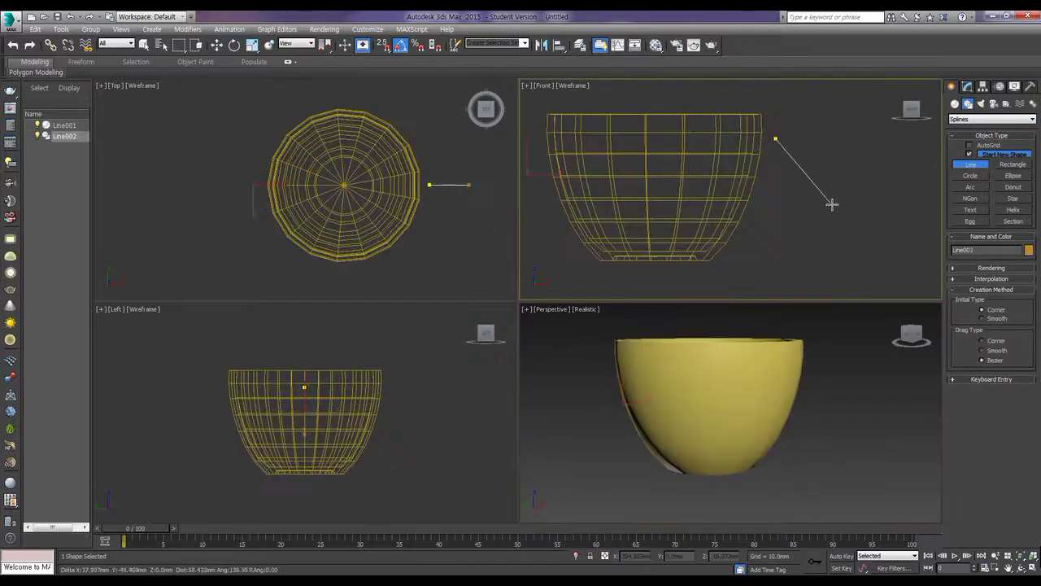
{"action": "left_click", "coordinate": [821, 168]}
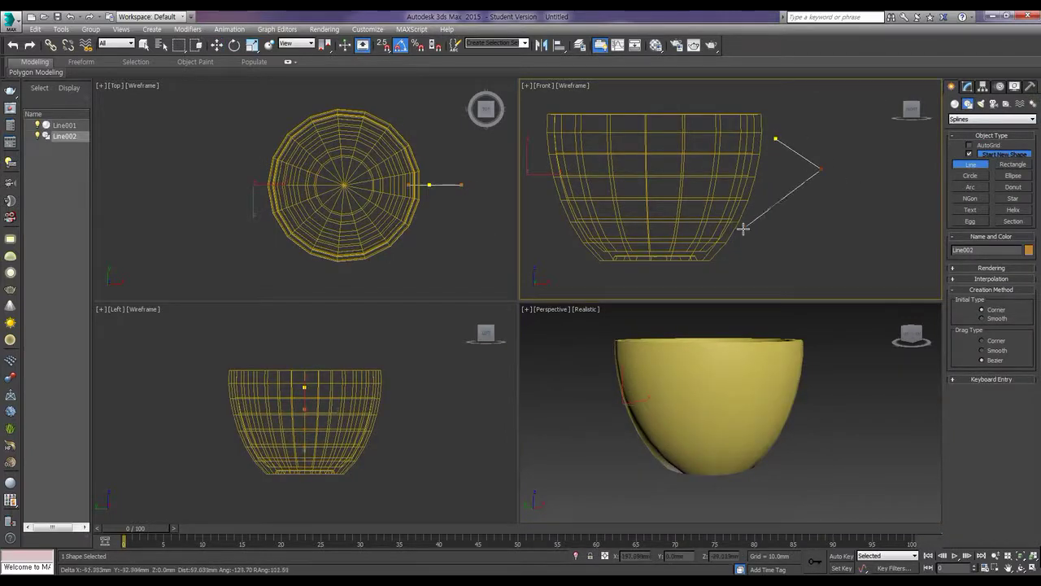
{"action": "left_click", "coordinate": [747, 240]}
{"action": "right_click", "coordinate": [732, 236]}
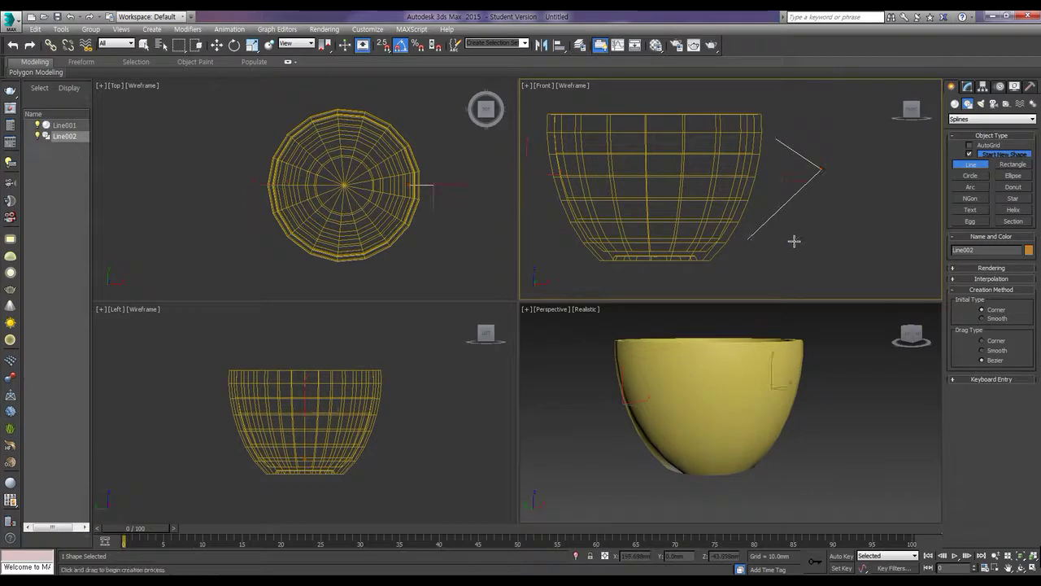
{"action": "key", "text": "w"}
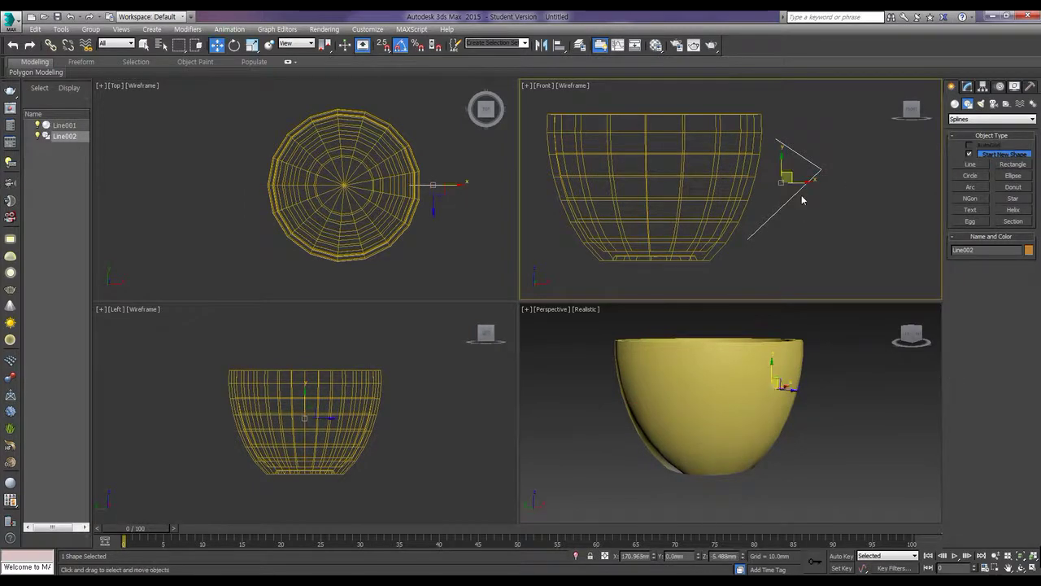
- Convert the handle line to an editable spline and change its middle vertex to Bezier
{"action": "right_click", "coordinate": [795, 194]}
{"action": "mouse_move", "coordinate": [850, 302]}
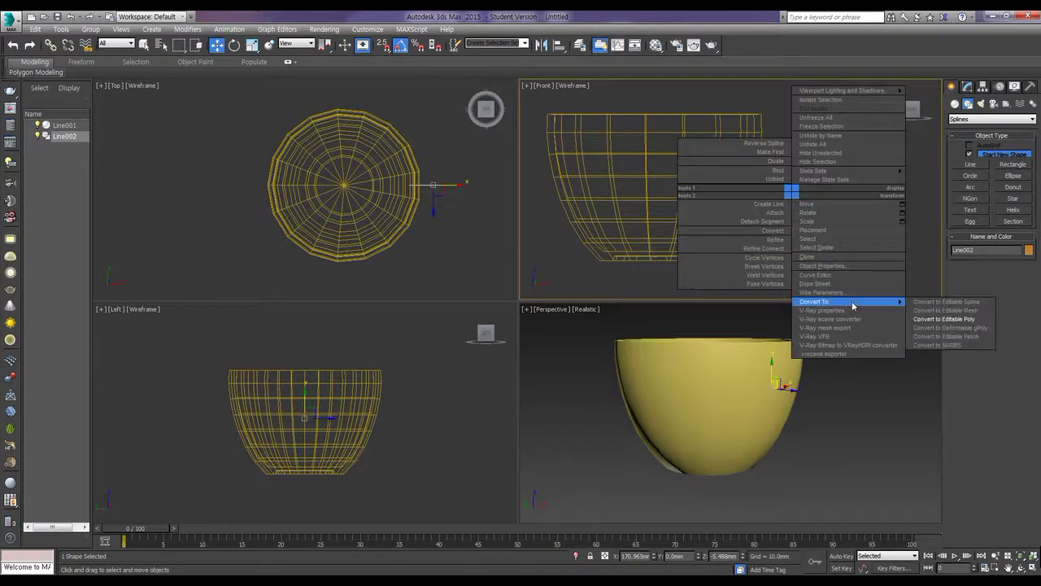
{"action": "left_click", "coordinate": [944, 302]}
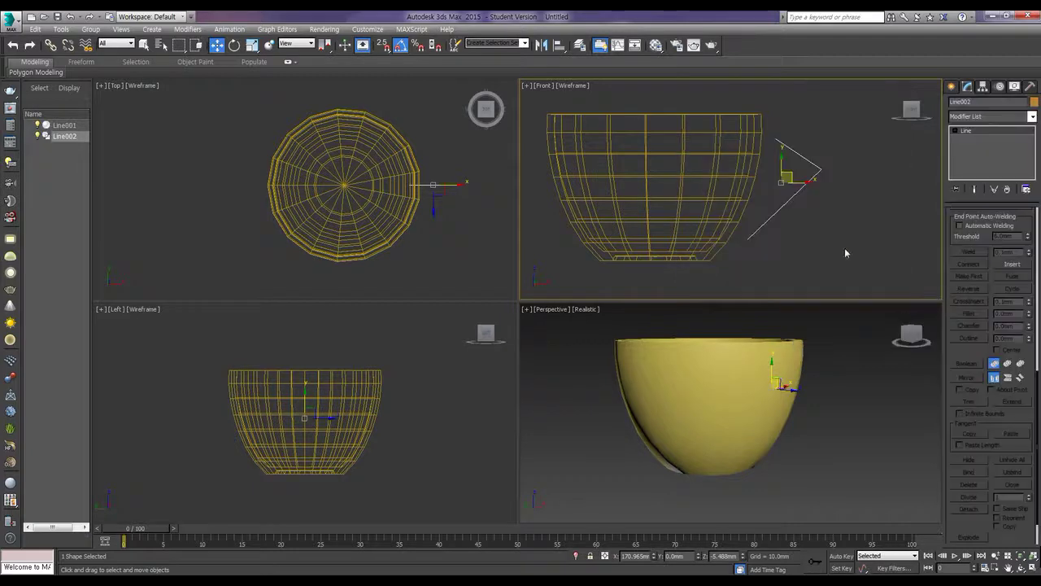
{"action": "left_click", "coordinate": [956, 131]}
{"action": "left_click", "coordinate": [976, 140]}
{"action": "left_click_drag", "start_coordinate": [846, 183], "coordinate": [818, 162]}
{"action": "right_click", "coordinate": [821, 171]}
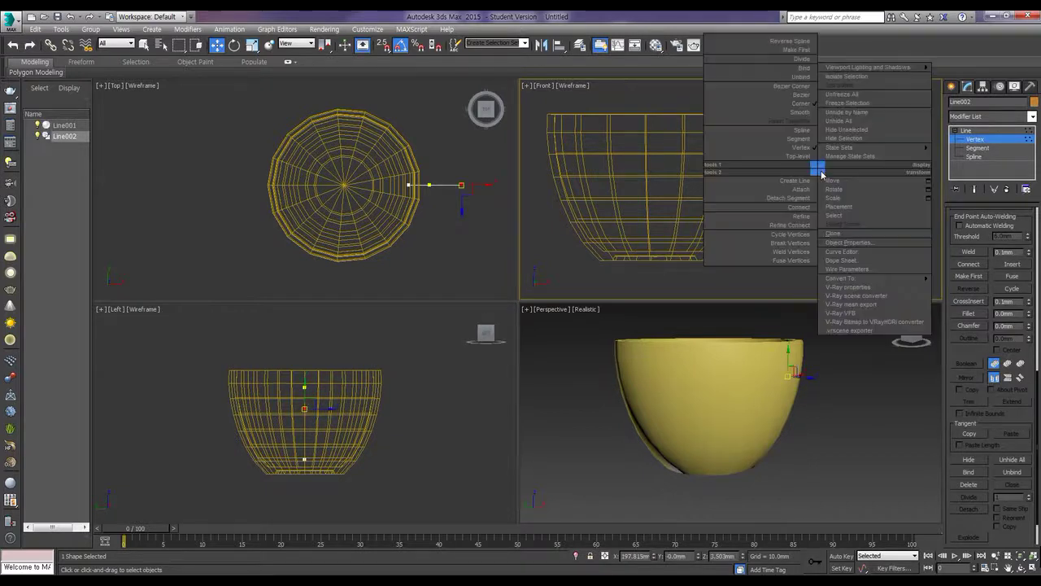
{"action": "left_click", "coordinate": [801, 95]}
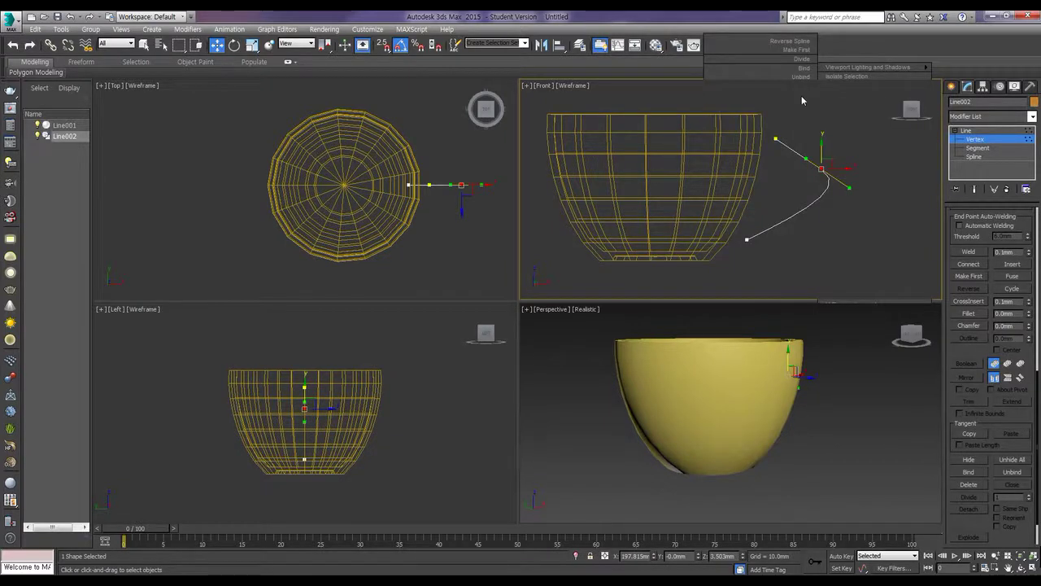
- Adjust the middle vertex's Bezier tangent so the handle bulges outward near its upper end and sweeps down toward the cup's base
{"action": "left_click_drag", "start_coordinate": [849, 187], "coordinate": [850, 196]}
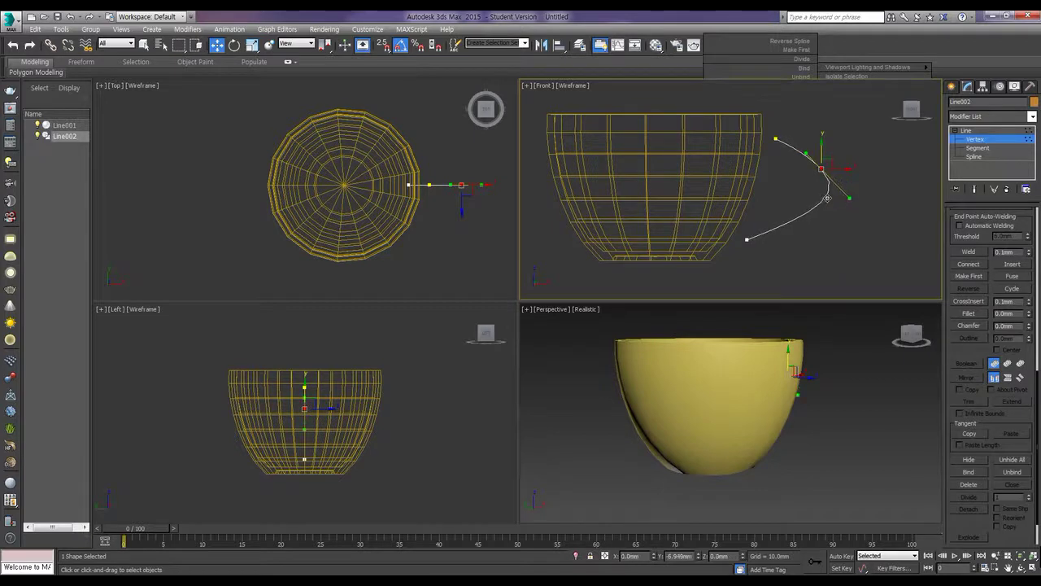
{"action": "key", "text": "ctrl+z"}
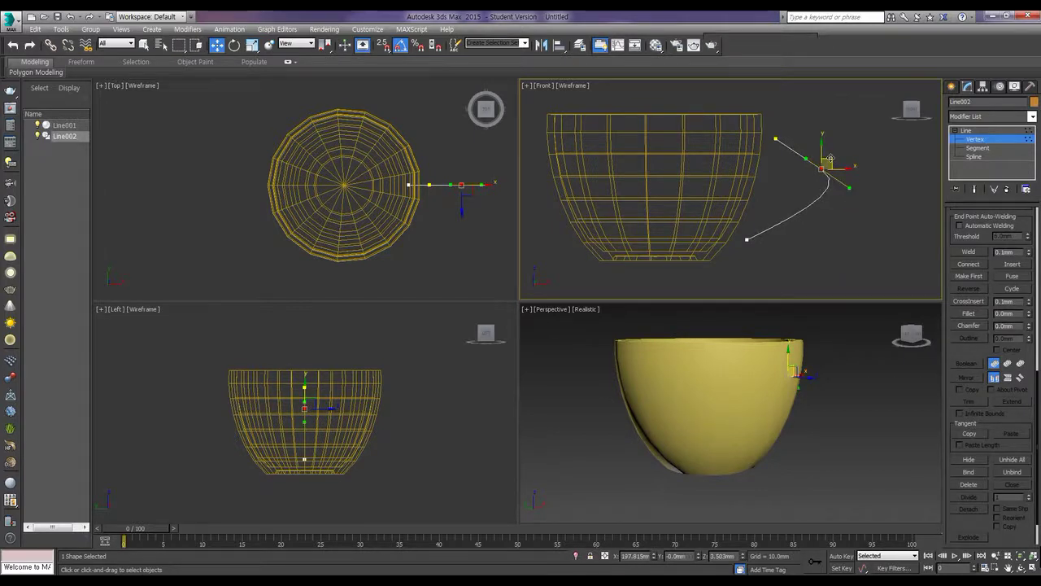
{"action": "left_click_drag", "start_coordinate": [850, 188], "coordinate": [803, 217]}
{"action": "left_click_drag", "start_coordinate": [803, 217], "coordinate": [804, 216]}
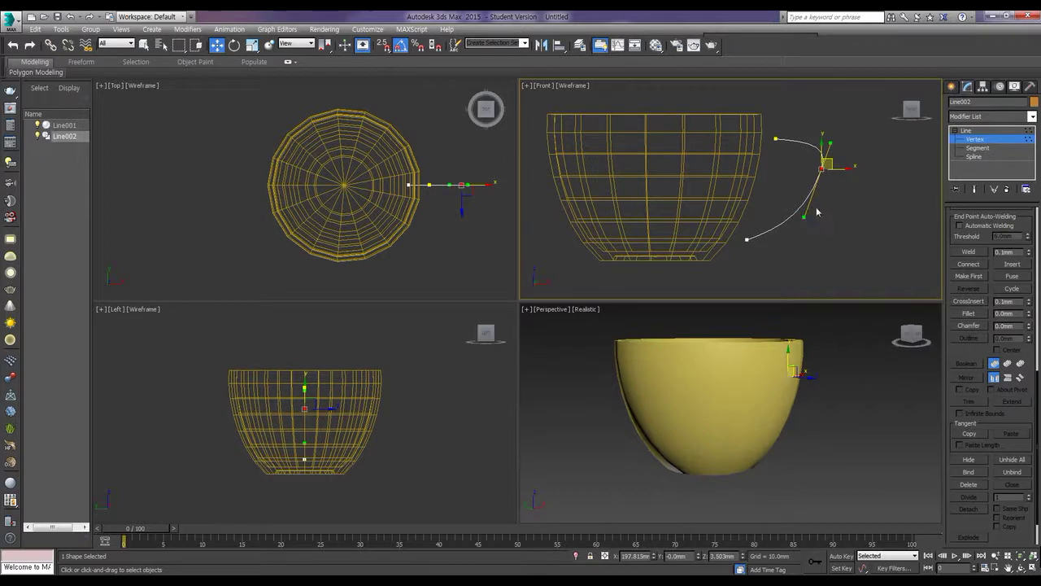
{"action": "left_click", "coordinate": [749, 240]}
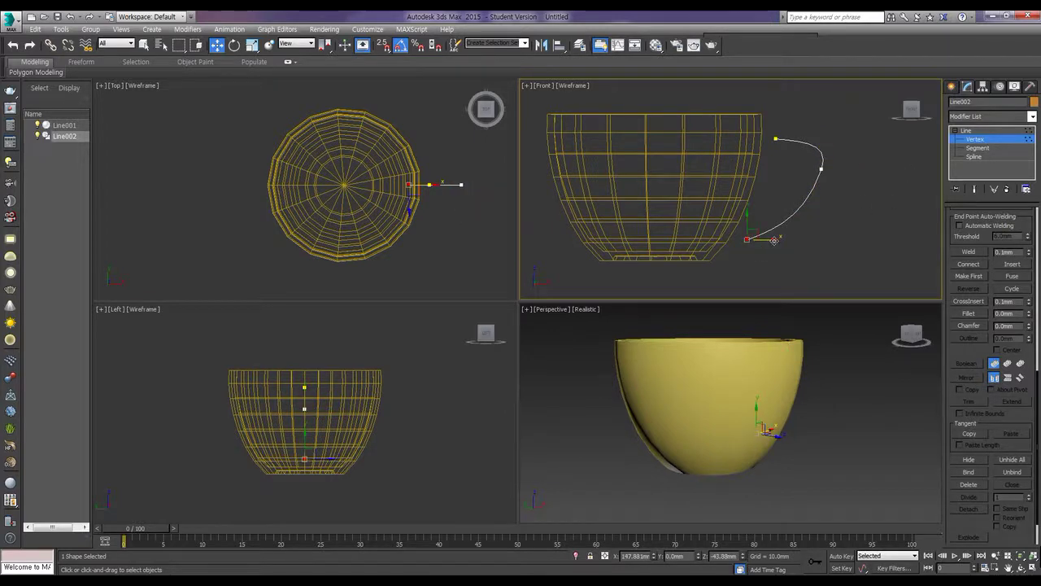
- Outline the handle spline inward by about 7 mm to form a closed handle profile
{"action": "left_click", "coordinate": [974, 157]}
{"action": "left_click", "coordinate": [803, 205]}
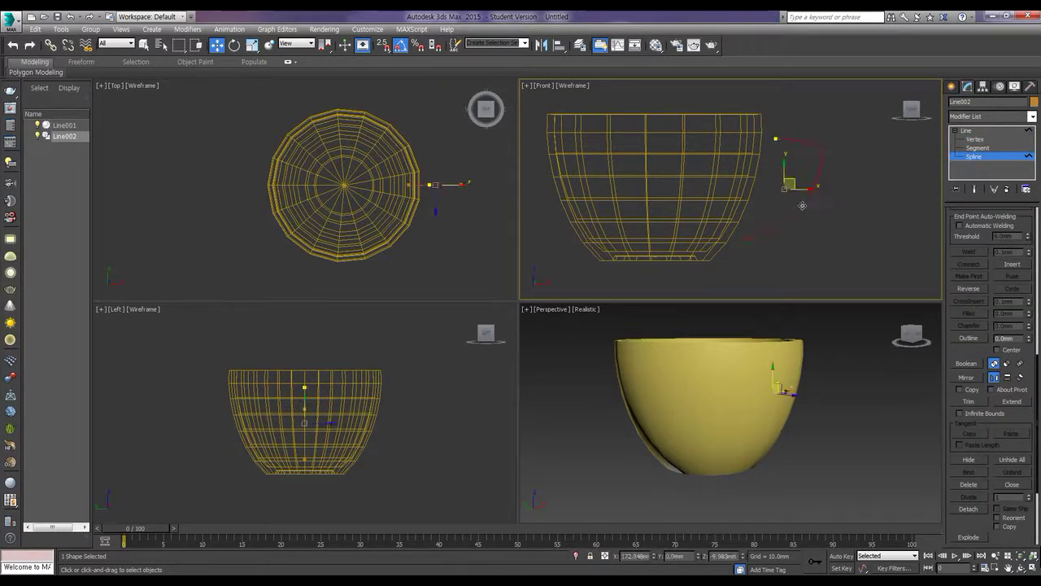
{"action": "left_click", "coordinate": [969, 338]}
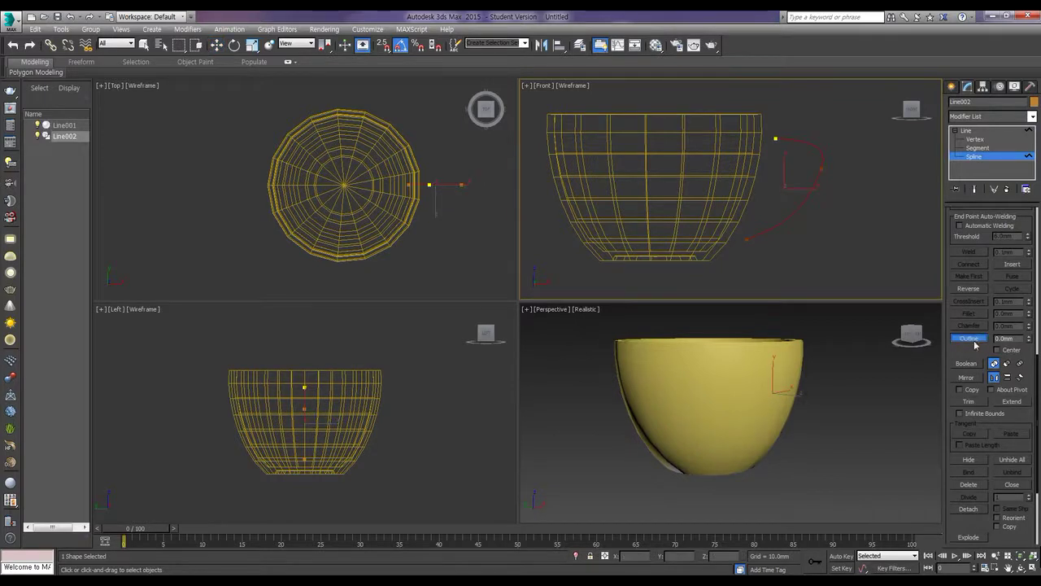
{"action": "left_click_drag", "start_coordinate": [1030, 340], "coordinate": [1029, 341]}
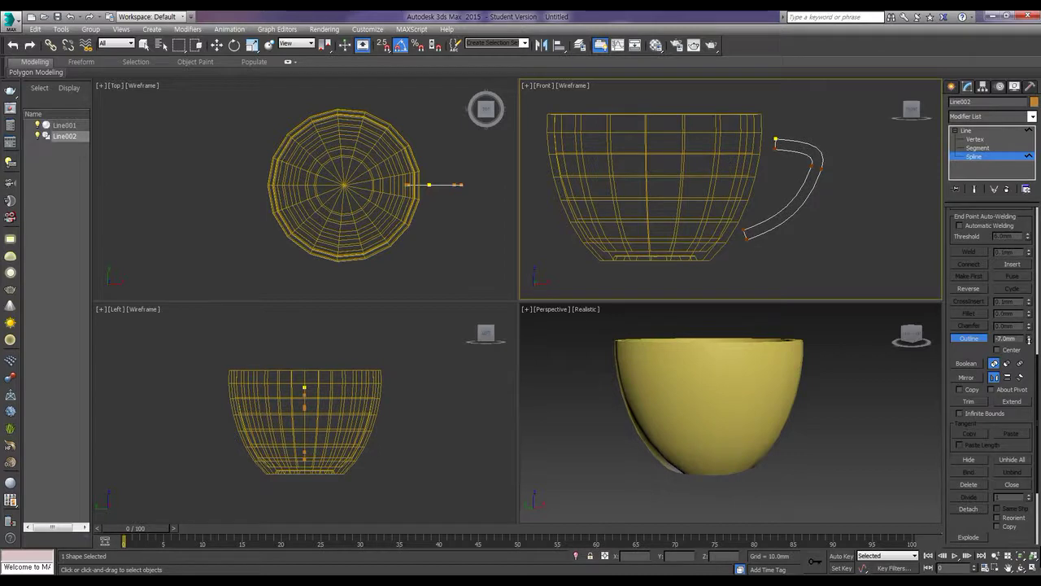
{"action": "left_click_drag", "start_coordinate": [1029, 340], "coordinate": [1029, 339]}
{"action": "left_click_drag", "start_coordinate": [1029, 338], "coordinate": [1030, 340]}
{"action": "left_click_drag", "start_coordinate": [1029, 340], "coordinate": [1029, 341]}
{"action": "key", "text": "w"}
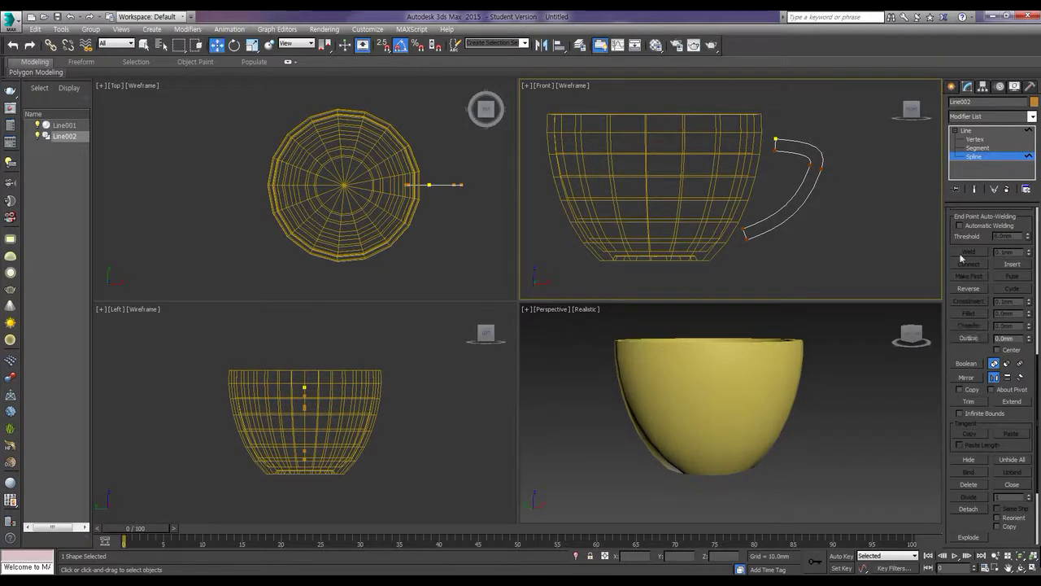
- Apply an Extrude modifier to the closed handle profile
{"action": "left_click", "coordinate": [972, 119]}
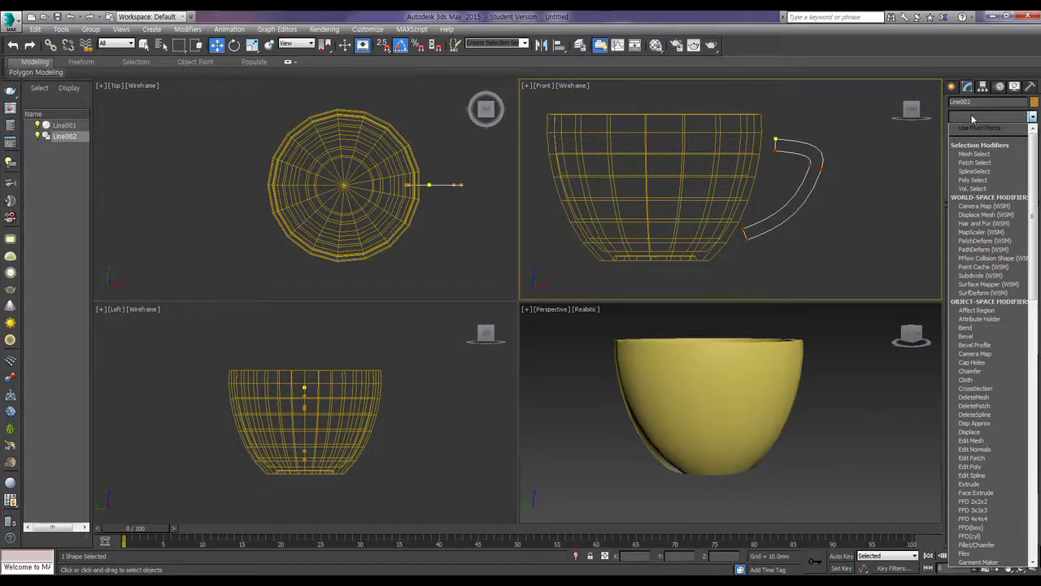
{"action": "scroll", "coordinate": [975, 147], "scroll_direction": "down", "scroll_amount": 10}
{"action": "left_click", "coordinate": [975, 176]}
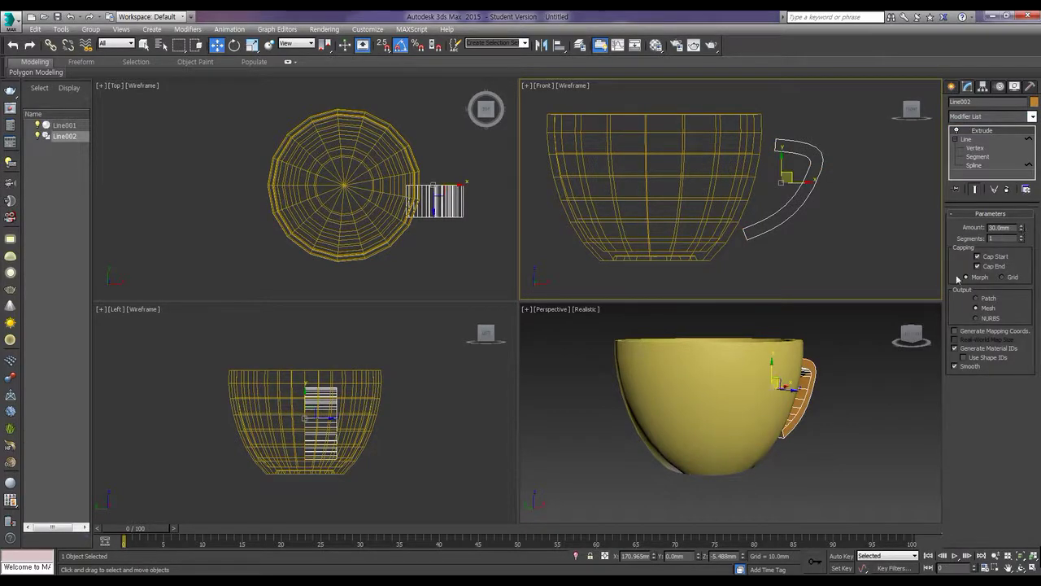
{"action": "middle_click_drag", "start_coordinate": [814, 405], "coordinate": [789, 445], "text": "alt"}
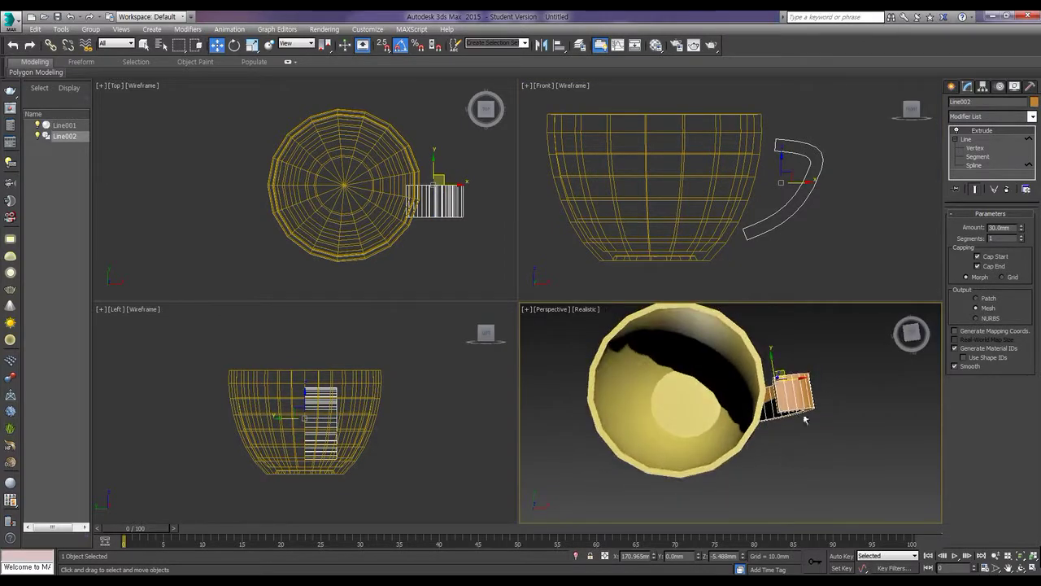
{"action": "middle_click_drag", "start_coordinate": [847, 383], "coordinate": [831, 413], "text": "alt"}
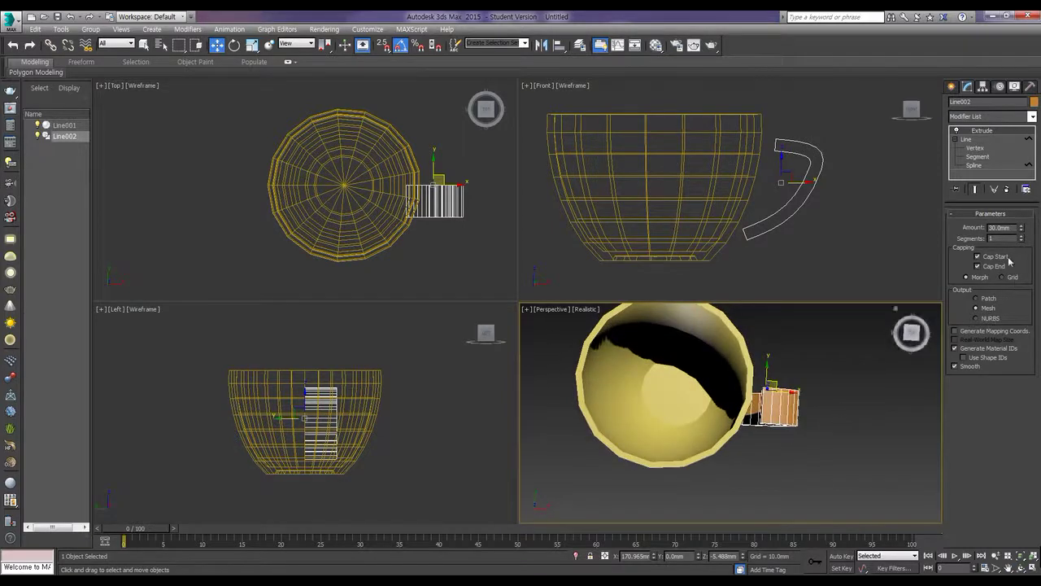
- Set the handle's extrusion amount to 22 mm
{"action": "mouse_move", "coordinate": [1024, 230]}
{"action": "left_mouse_down"}
{"action": "mouse_move", "coordinate": [1022, 240]}
{"action": "mouse_move", "coordinate": [1022, 230]}
{"action": "left_mouse_up"}
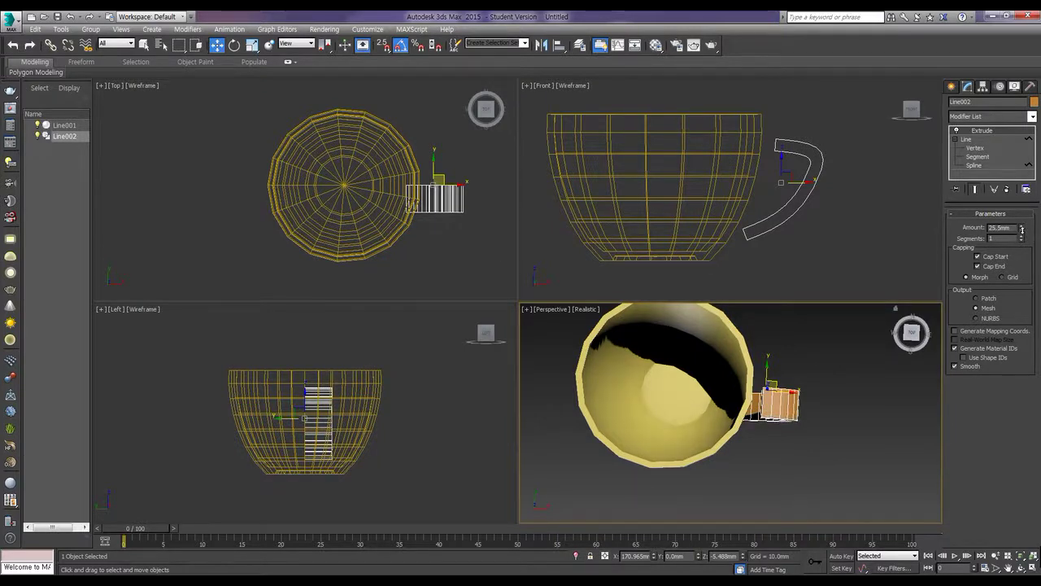
{"action": "left_click_drag", "start_coordinate": [1022, 231], "coordinate": [989, 234]}
{"action": "type", "text": "22"}
{"action": "key", "text": "Return"}
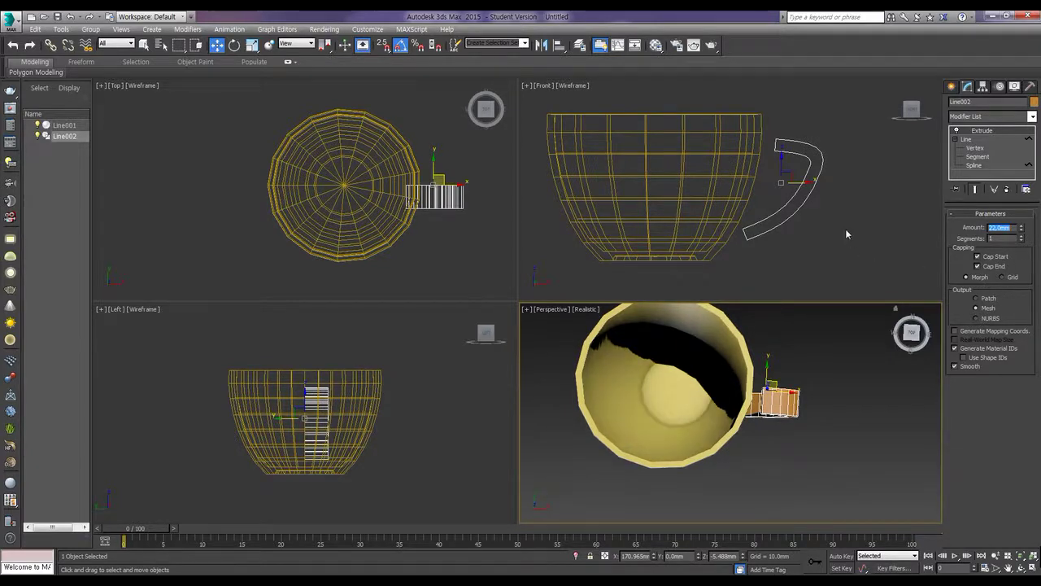
{"action": "left_click", "coordinate": [886, 220]}
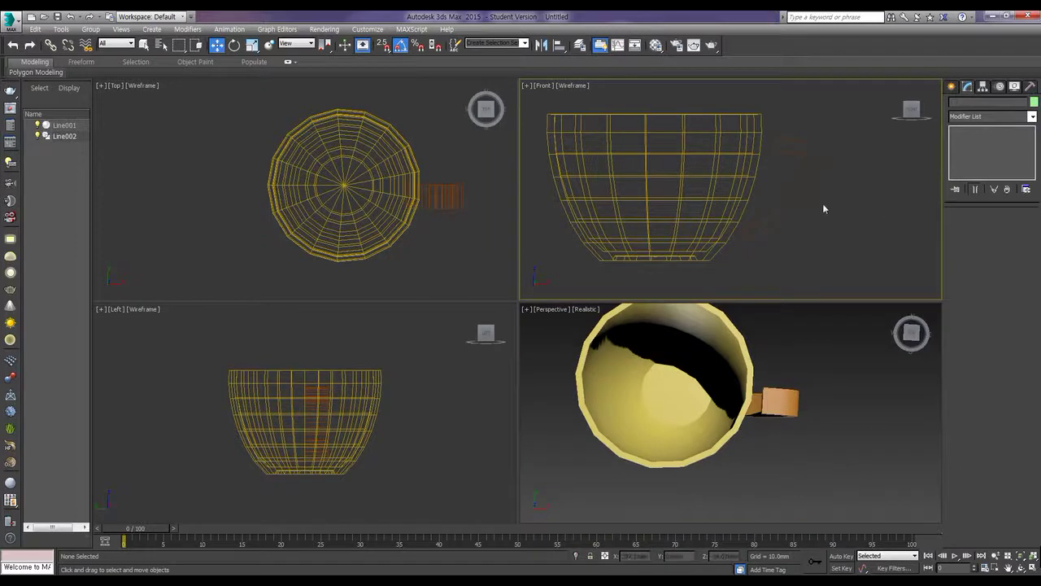
{"action": "left_click", "coordinate": [785, 405]}
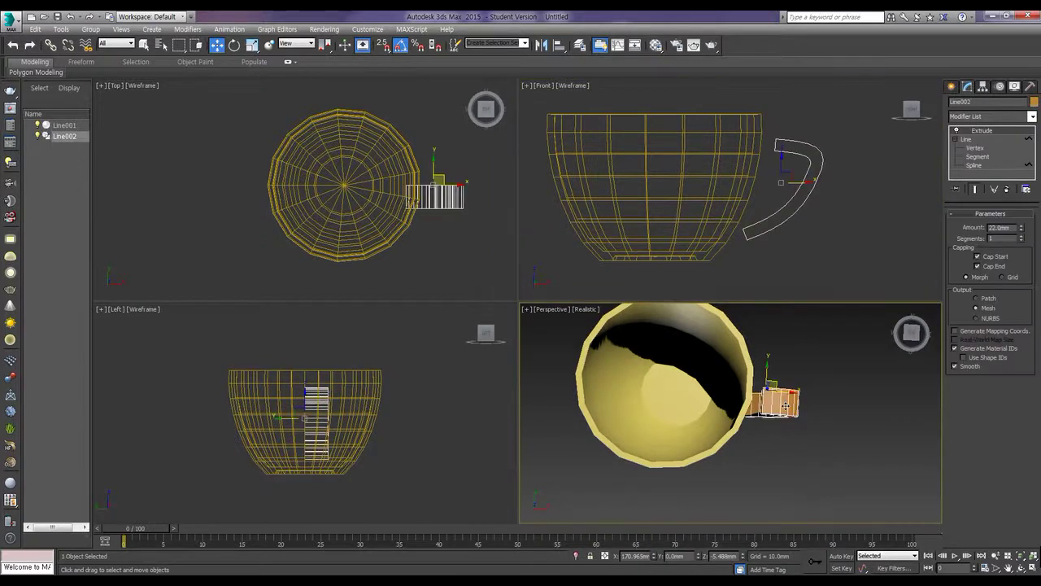
{"action": "left_click", "coordinate": [976, 148]}
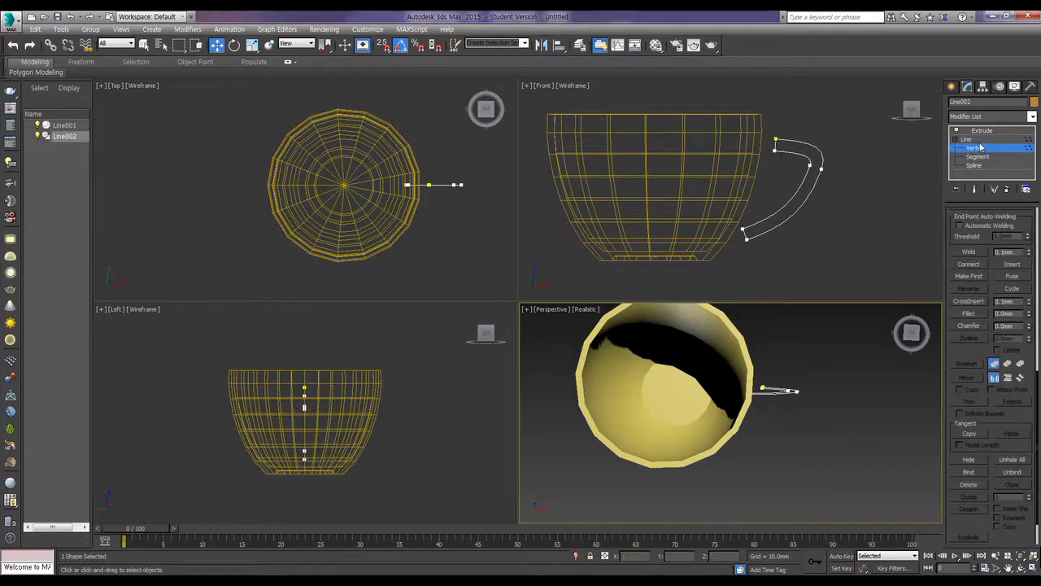
{"action": "left_click", "coordinate": [981, 148]}
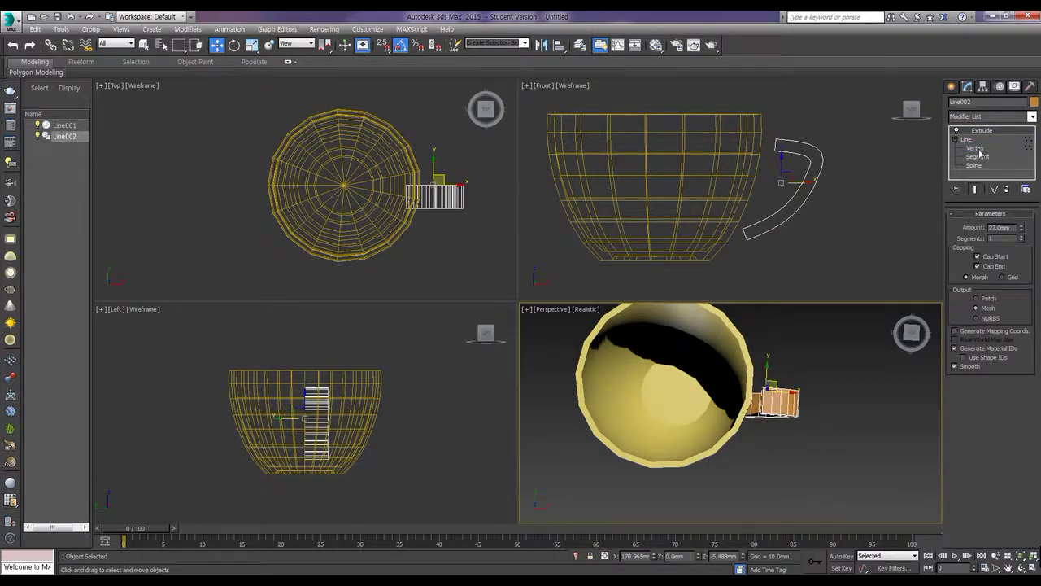
{"action": "left_click", "coordinate": [978, 149]}
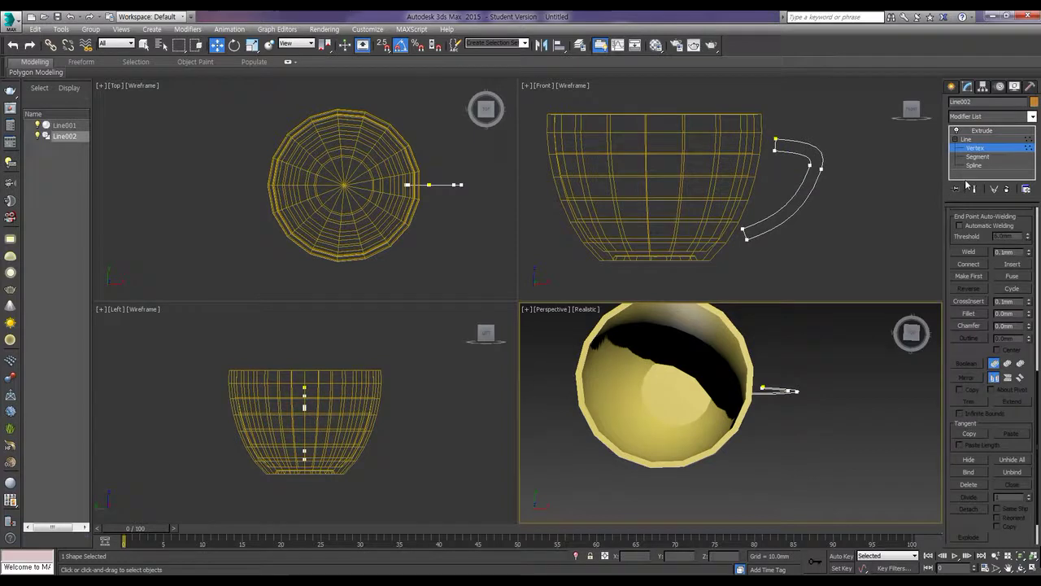
{"action": "left_click", "coordinate": [977, 146]}
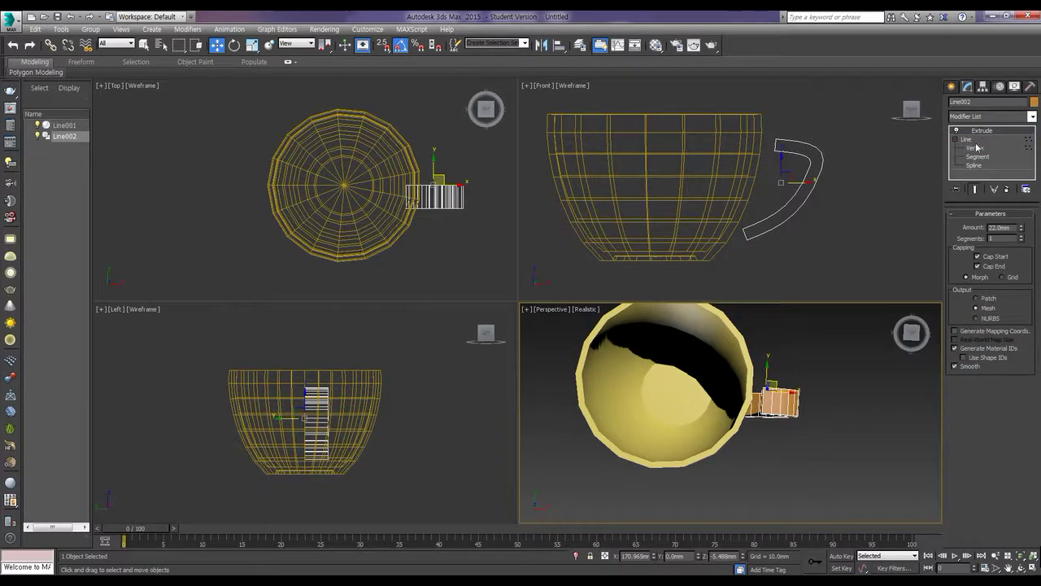
- Convert the extruded handle to an editable poly and enter vertex editing
{"action": "right_click", "coordinate": [785, 410]}
{"action": "mouse_move", "coordinate": [863, 518]}
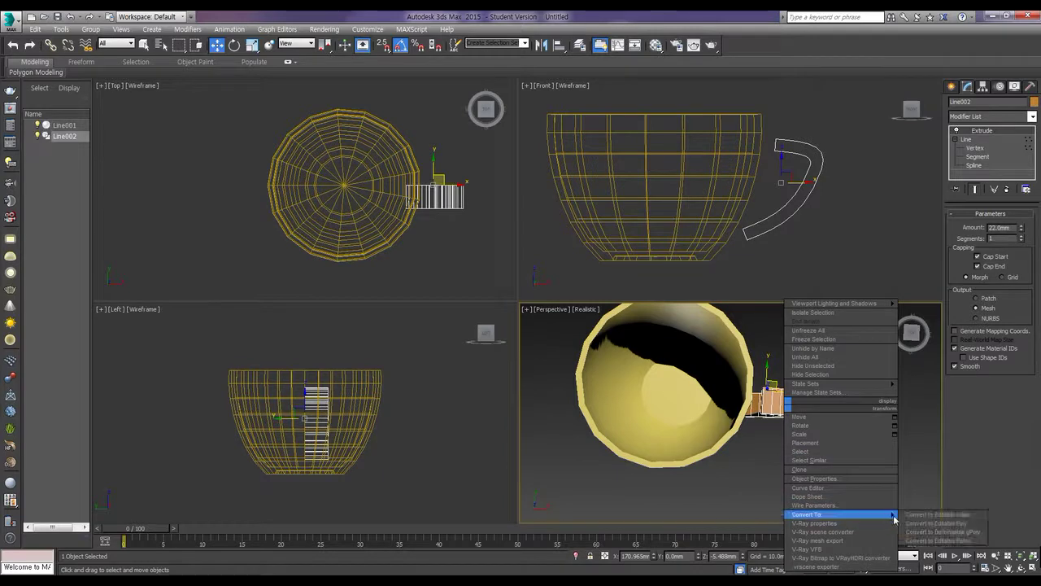
{"action": "left_click", "coordinate": [936, 524]}
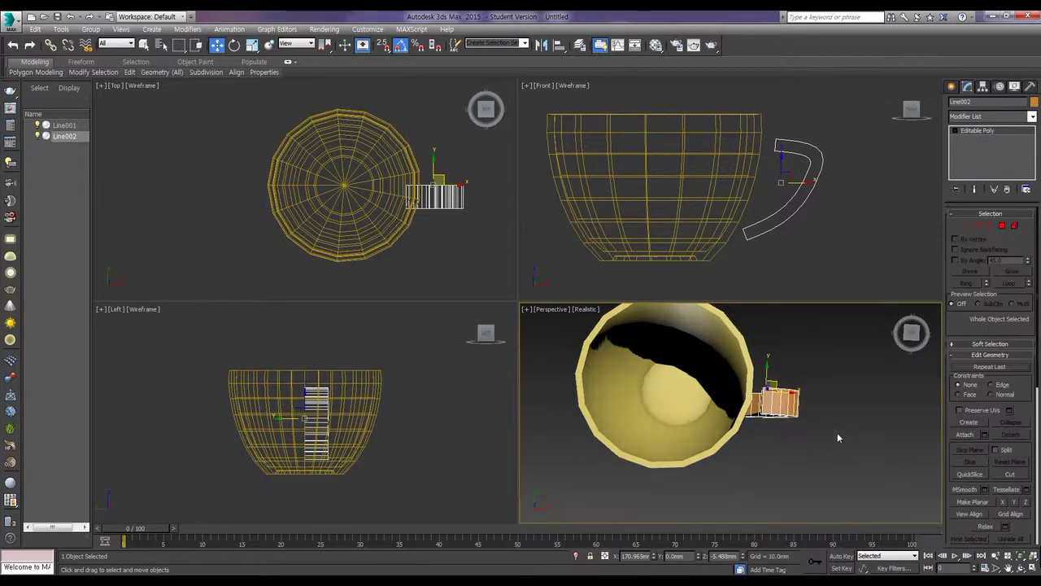
{"action": "left_click", "coordinate": [963, 226]}
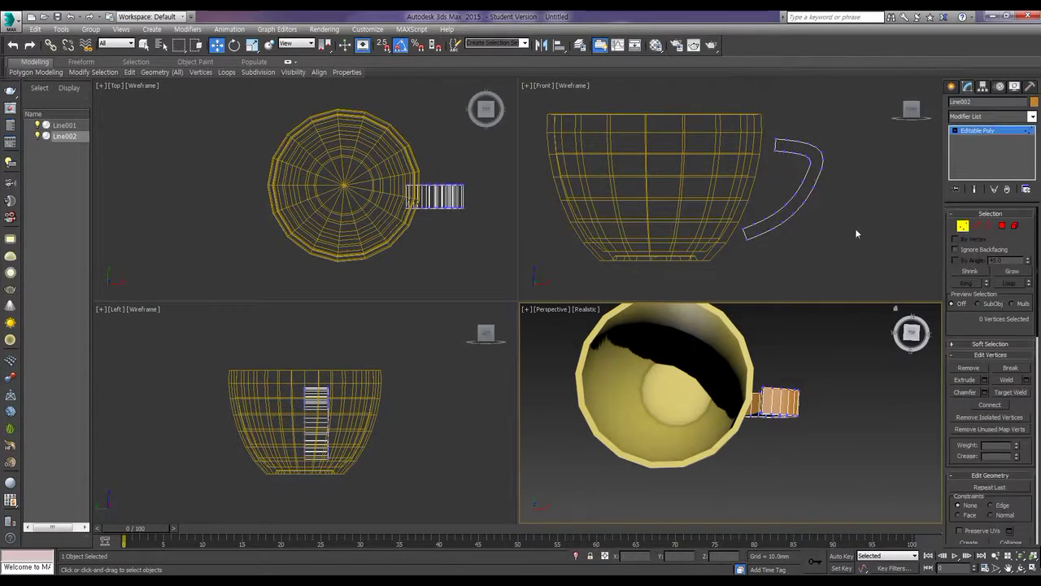
- Connect the first two pairs of opposite vertices above the handle's lower end, adding cross edges on its side faces
{"action": "scroll", "coordinate": [817, 245], "scroll_direction": "up", "scroll_amount": 4}
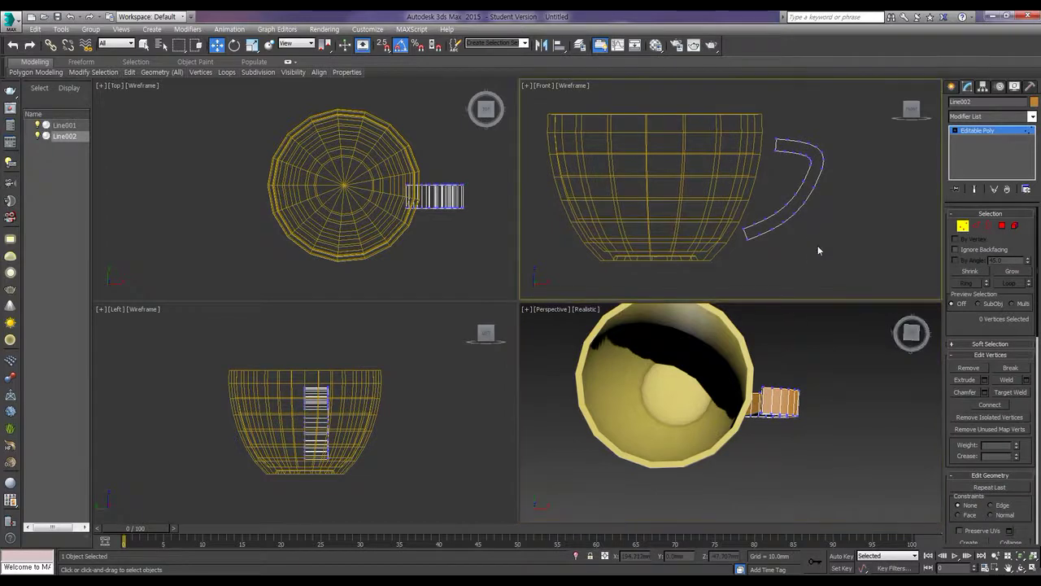
{"action": "scroll", "coordinate": [830, 213], "scroll_direction": "up", "scroll_amount": 3}
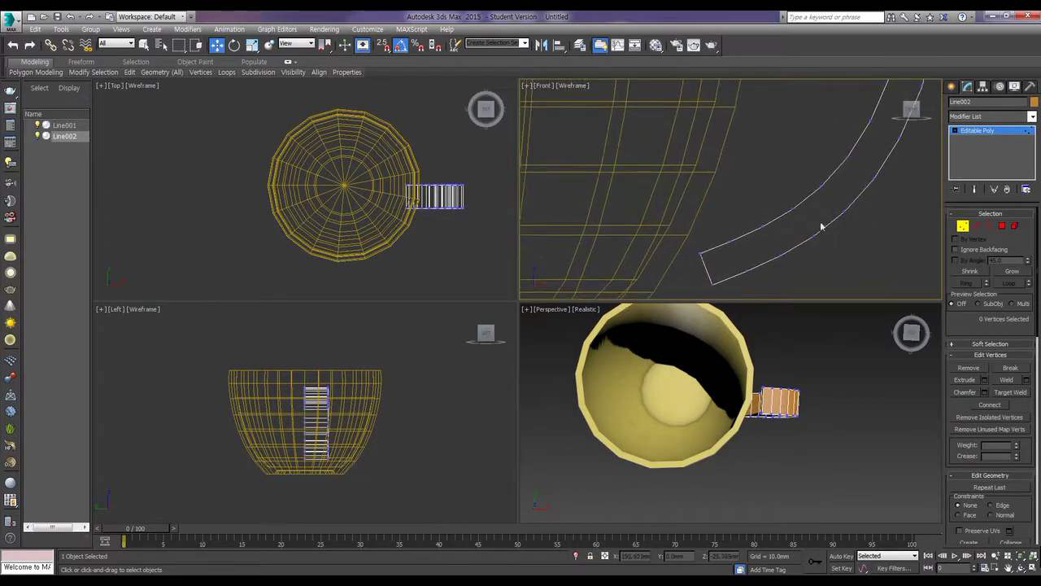
{"action": "left_click_drag", "start_coordinate": [723, 230], "coordinate": [761, 289]}
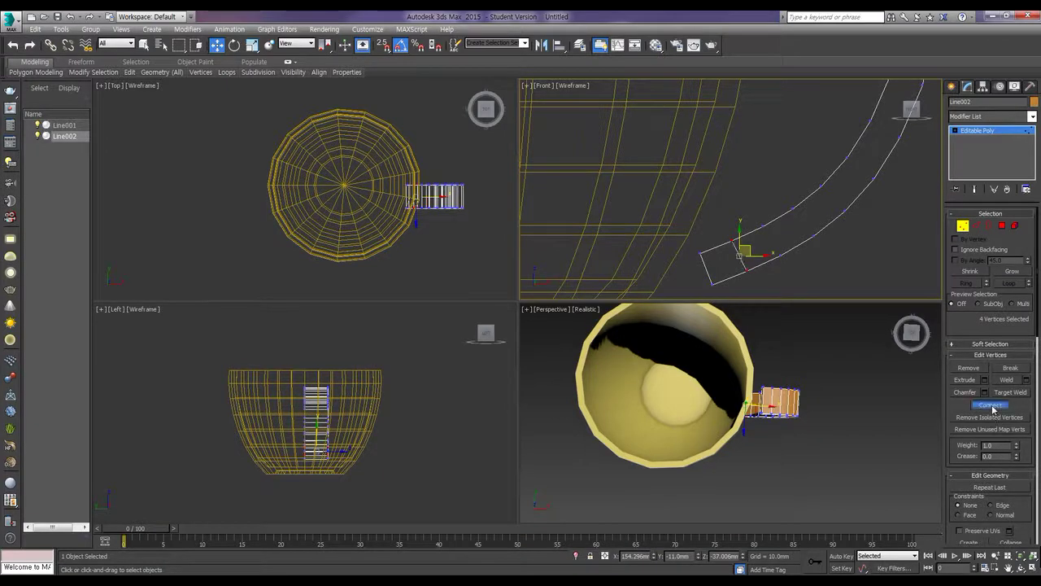
{"action": "left_click_drag", "start_coordinate": [763, 222], "coordinate": [789, 265]}
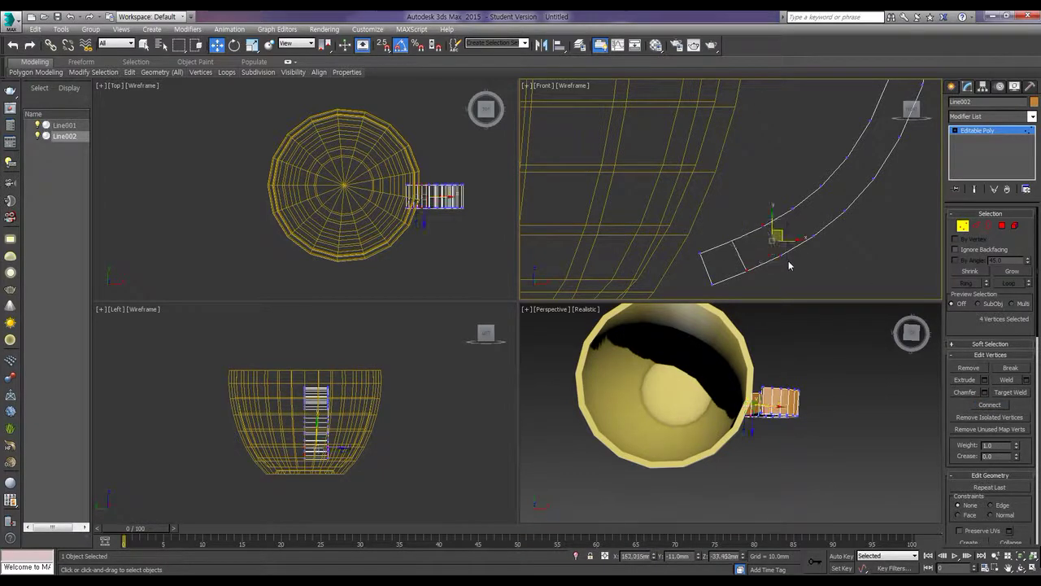
{"action": "left_click", "coordinate": [994, 406]}
{"action": "middle_click_drag", "start_coordinate": [829, 397], "coordinate": [786, 413], "text": "alt"}
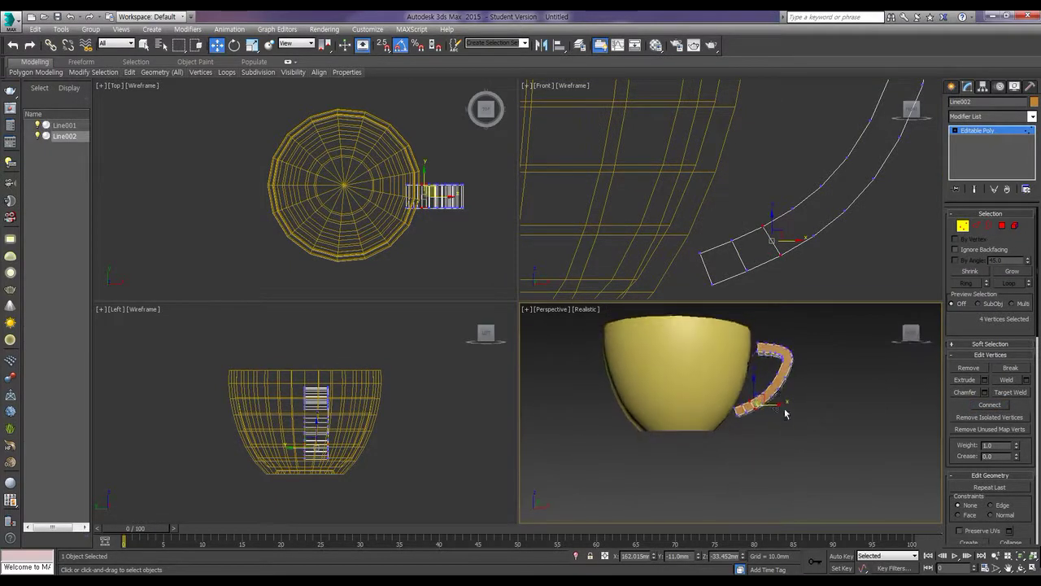
{"action": "scroll", "coordinate": [784, 416], "scroll_direction": "up", "scroll_amount": 5}
{"action": "middle_click_drag", "start_coordinate": [783, 419], "coordinate": [735, 396], "text": "alt"}
{"action": "scroll", "coordinate": [742, 444], "scroll_direction": "up", "scroll_amount": 6}
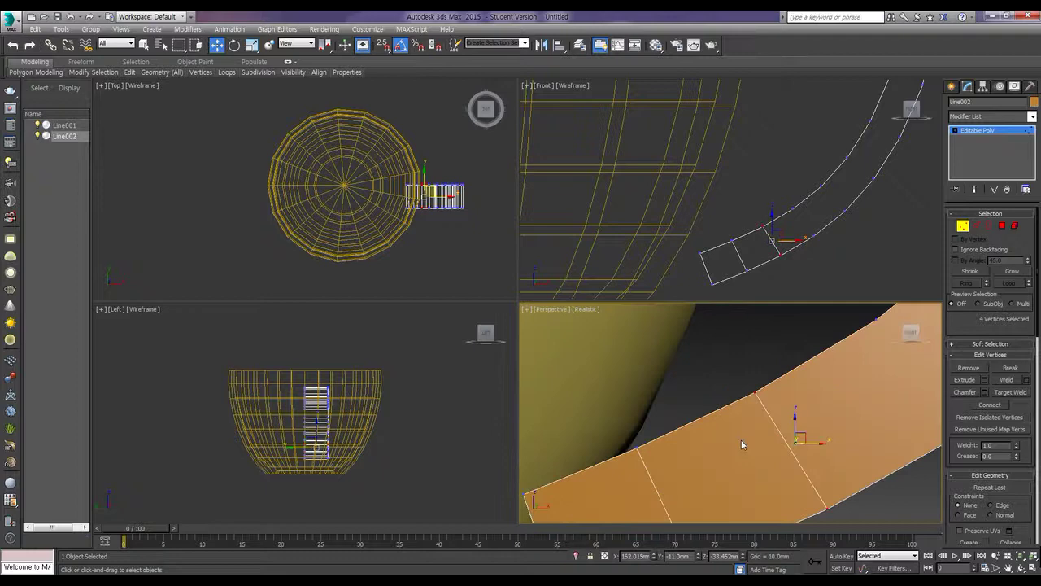
{"action": "scroll", "coordinate": [741, 444], "scroll_direction": "down", "scroll_amount": 5}
{"action": "middle_click_drag", "start_coordinate": [755, 432], "coordinate": [814, 462], "text": "alt"}
- Connect the following opposite vertex pairs one by one up the handle's long lower arm to the start of the bend
{"action": "right_click", "coordinate": [823, 263]}
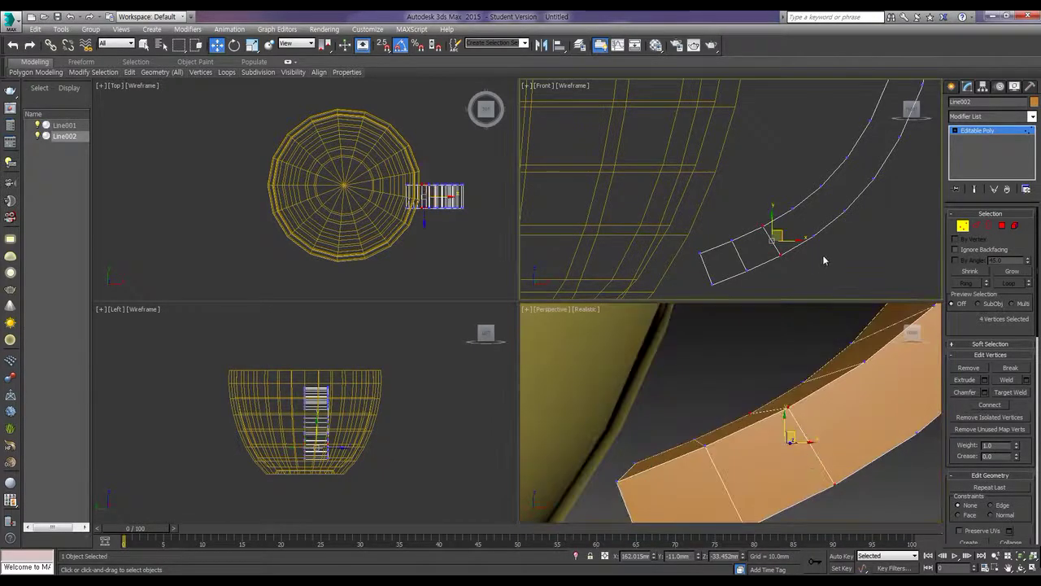
{"action": "left_click_drag", "start_coordinate": [778, 235], "coordinate": [808, 217]}
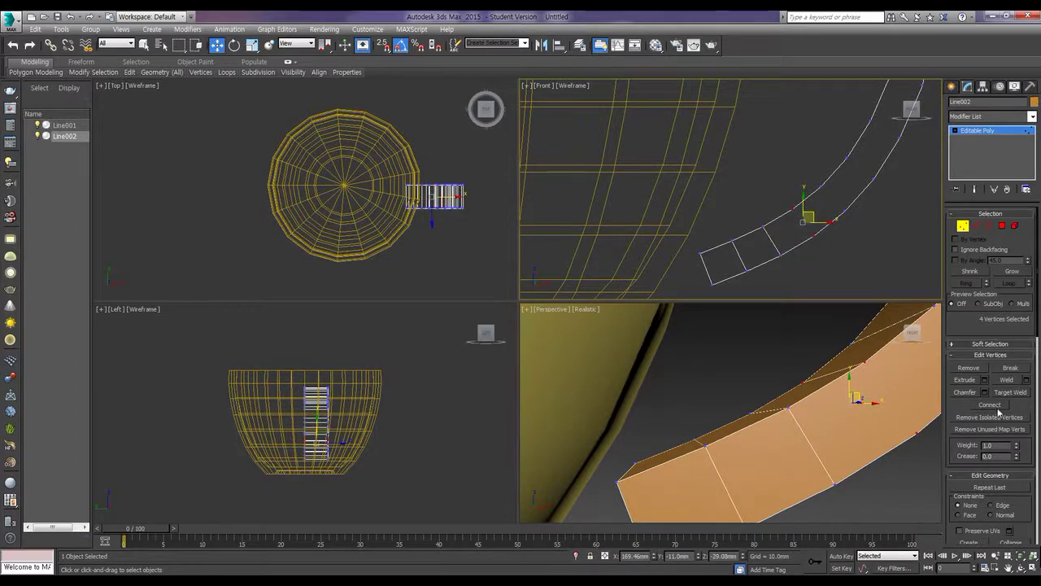
{"action": "middle_click_drag", "start_coordinate": [849, 190], "coordinate": [822, 222]}
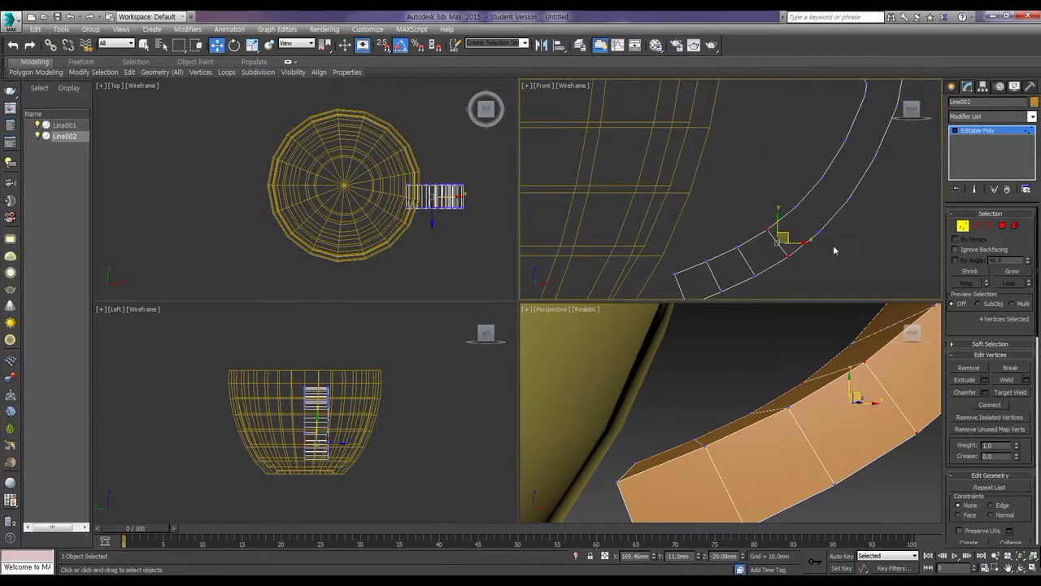
{"action": "left_click_drag", "start_coordinate": [798, 218], "coordinate": [793, 207]}
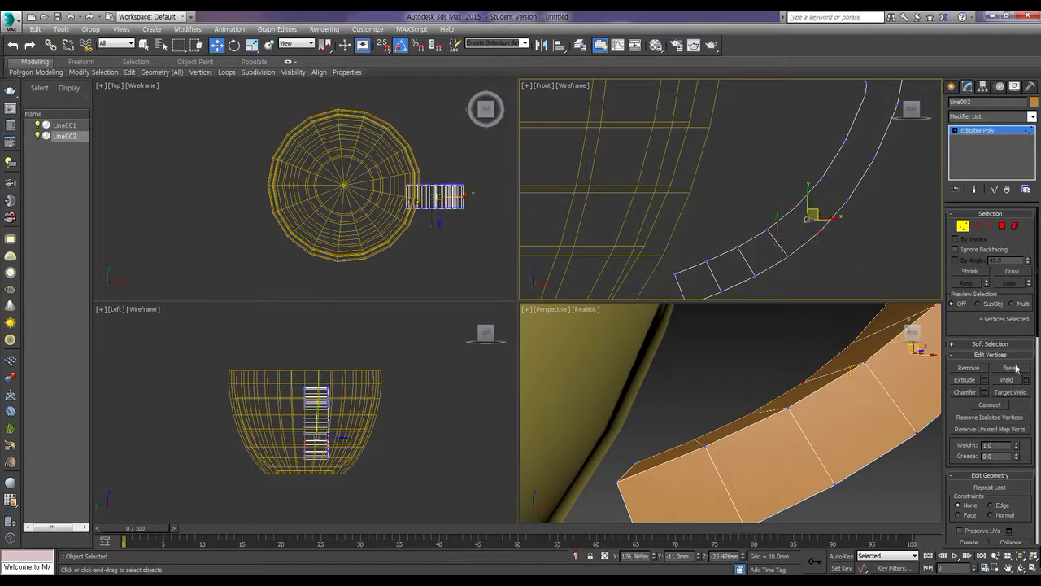
{"action": "middle_click_drag", "start_coordinate": [885, 239], "coordinate": [836, 257]}
{"action": "left_click_drag", "start_coordinate": [836, 257], "coordinate": [789, 218]}
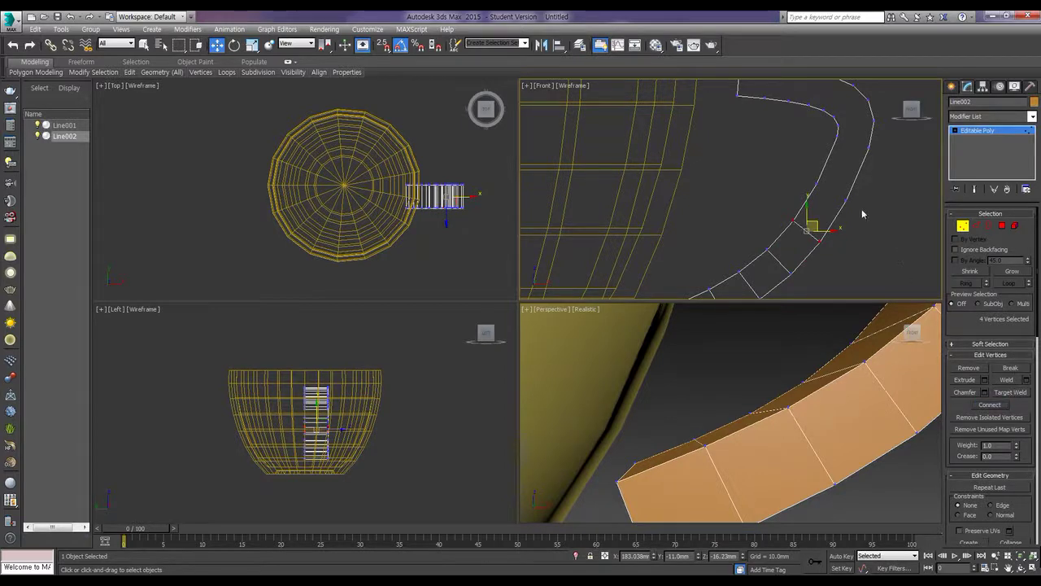
{"action": "left_click_drag", "start_coordinate": [863, 173], "coordinate": [810, 244]}
{"action": "left_click", "coordinate": [1001, 407]}
{"action": "left_click_drag", "start_coordinate": [884, 162], "coordinate": [829, 128]}
{"action": "left_click", "coordinate": [998, 407]}
- Connect the next two opposite vertex pairs around the outer part of the handle's tight bend
{"action": "scroll", "coordinate": [844, 172], "scroll_direction": "down", "scroll_amount": 2}
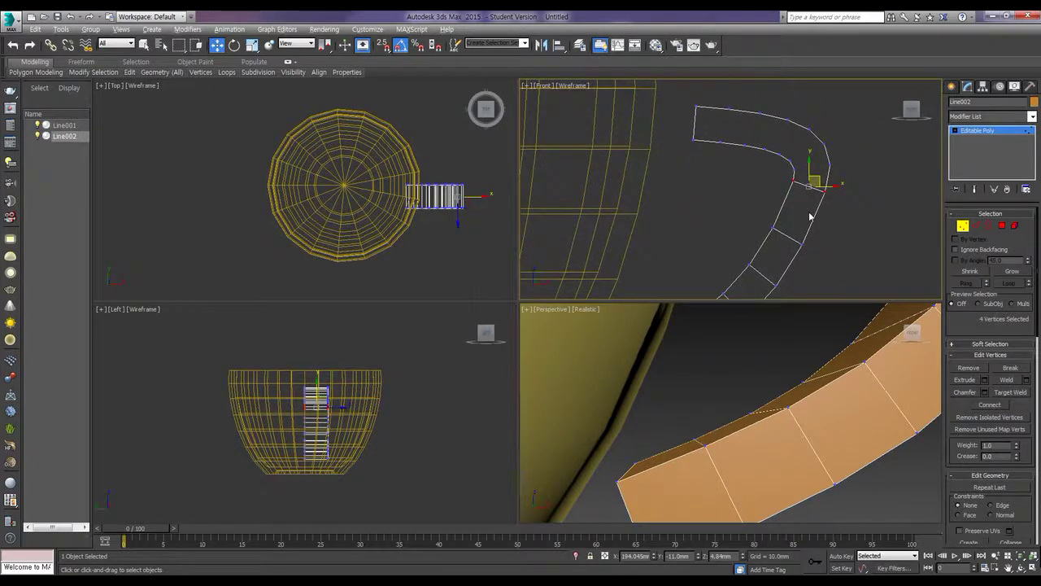
{"action": "key", "text": "alt+w"}
{"action": "left_click", "coordinate": [771, 271]}
{"action": "scroll", "coordinate": [753, 278], "scroll_direction": "up", "scroll_amount": 4}
{"action": "left_click_drag", "start_coordinate": [722, 246], "coordinate": [537, 227]}
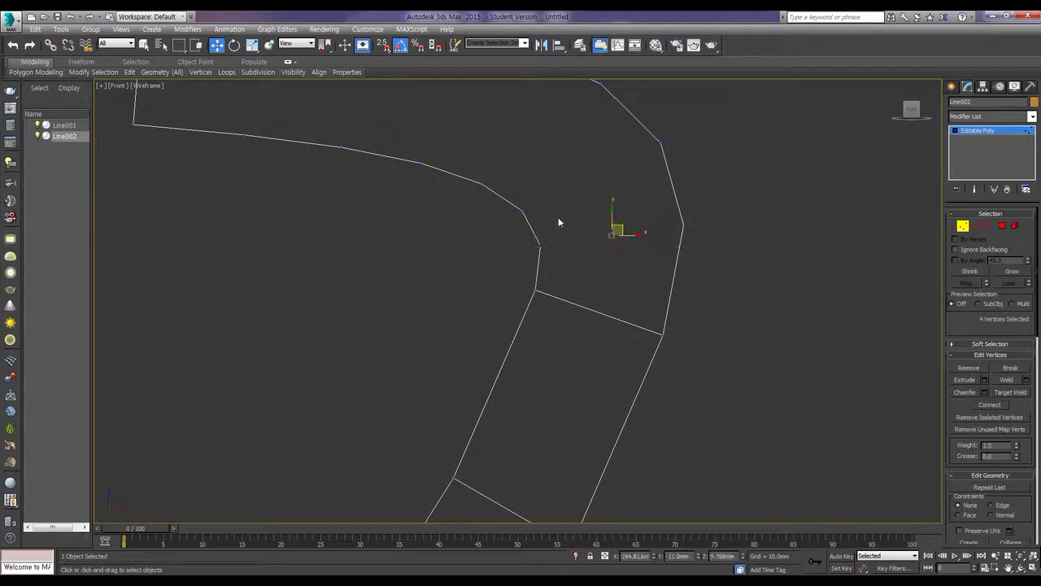
{"action": "left_click", "coordinate": [989, 404]}
{"action": "left_click_drag", "start_coordinate": [534, 217], "coordinate": [510, 201]}
{"action": "left_click_drag", "start_coordinate": [652, 150], "coordinate": [690, 134], "text": "ctrl"}
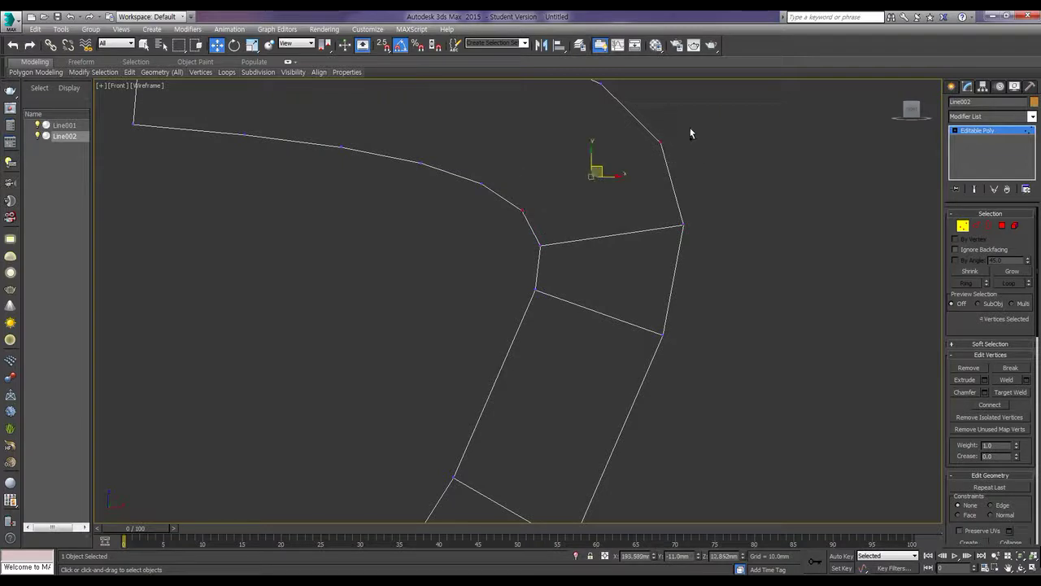
{"action": "left_click", "coordinate": [990, 405]}
- Connect the following two opposite vertex pairs where the bend curves into the handle's upper arm
{"action": "middle_click_drag", "start_coordinate": [523, 183], "coordinate": [625, 263]}
{"action": "left_click_drag", "start_coordinate": [571, 283], "coordinate": [587, 257]}
{"action": "left_click_drag", "start_coordinate": [719, 173], "coordinate": [697, 153], "text": "ctrl"}
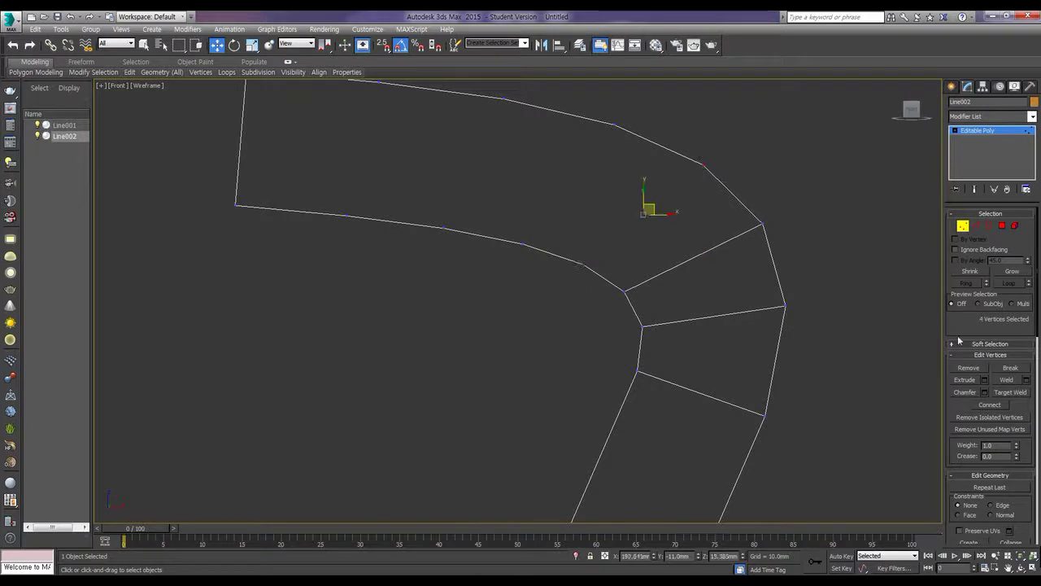
{"action": "left_click", "coordinate": [991, 404]}
{"action": "left_click_drag", "start_coordinate": [633, 141], "coordinate": [604, 111]}
{"action": "left_click_drag", "start_coordinate": [526, 255], "coordinate": [518, 238], "text": "ctrl"}
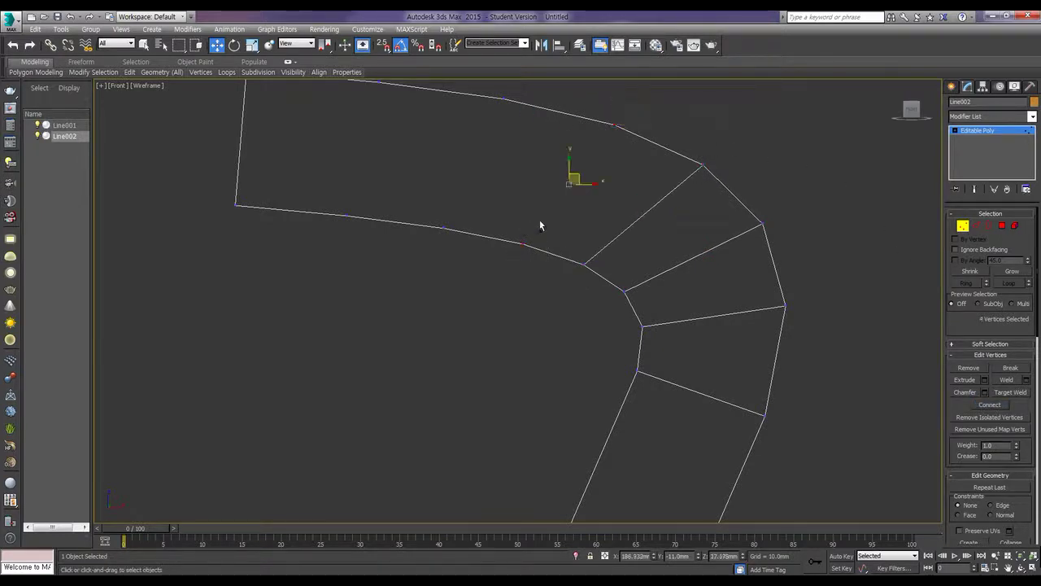
{"action": "left_click", "coordinate": [990, 404]}
- Connect the last two opposite vertex pairs along the upper arm near the handle's upper end
{"action": "left_click_drag", "start_coordinate": [509, 144], "coordinate": [493, 92]}
{"action": "left_click_drag", "start_coordinate": [467, 263], "coordinate": [424, 208], "text": "ctrl"}
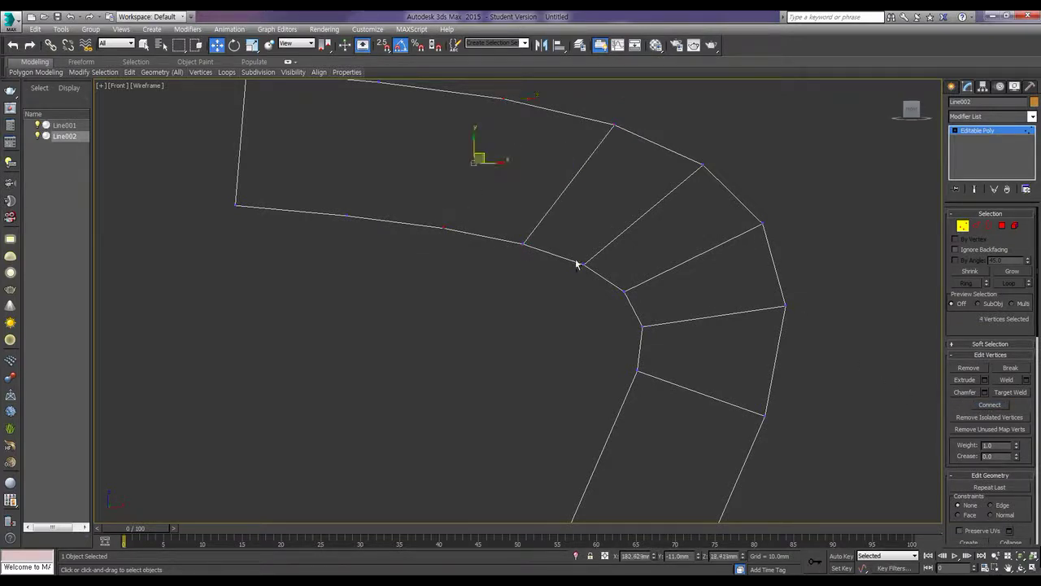
{"action": "left_click", "coordinate": [990, 406]}
{"action": "middle_click_drag", "start_coordinate": [396, 153], "coordinate": [431, 186]}
{"action": "left_click_drag", "start_coordinate": [376, 105], "coordinate": [444, 282]}
{"action": "left_click", "coordinate": [990, 406]}
{"action": "key", "text": "alt+w"}
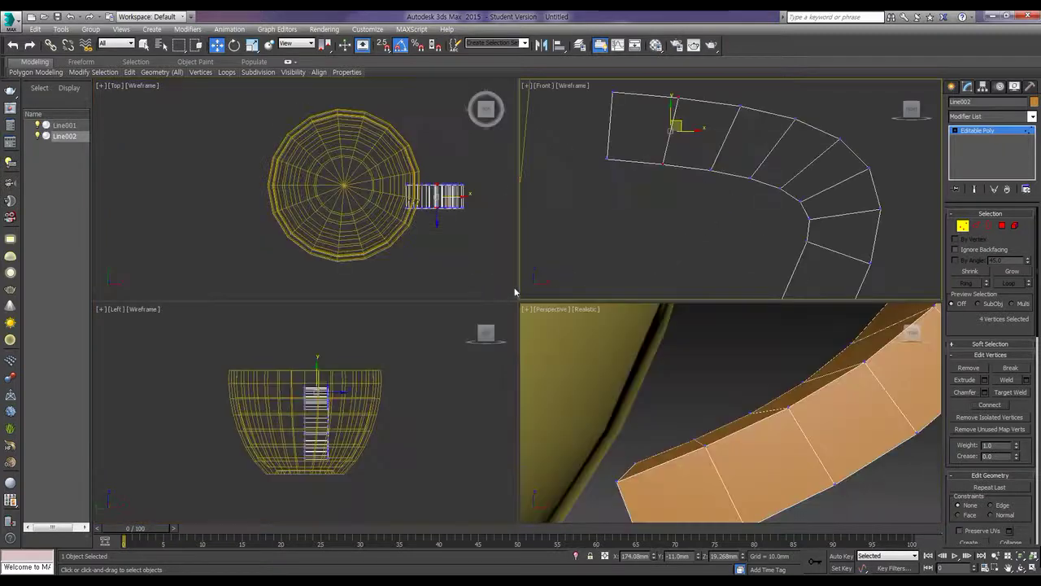
- Clear the vertex selection and examine the handle's cross edges and its gap to the cup from several angles
{"action": "scroll", "coordinate": [658, 207], "scroll_direction": "down", "scroll_amount": 5}
{"action": "scroll", "coordinate": [756, 395], "scroll_direction": "down", "scroll_amount": 4}
{"action": "scroll", "coordinate": [755, 396], "scroll_direction": "down", "scroll_amount": 4}
{"action": "scroll", "coordinate": [805, 360], "scroll_direction": "up", "scroll_amount": 4}
{"action": "middle_click_drag", "start_coordinate": [805, 360], "coordinate": [700, 402], "text": "alt"}
{"action": "middle_click_drag", "start_coordinate": [716, 466], "coordinate": [862, 450], "text": "alt"}
{"action": "middle_click_drag", "start_coordinate": [761, 411], "coordinate": [822, 372]}
{"action": "left_click", "coordinate": [783, 225]}
{"action": "scroll", "coordinate": [776, 204], "scroll_direction": "up", "scroll_amount": 4}
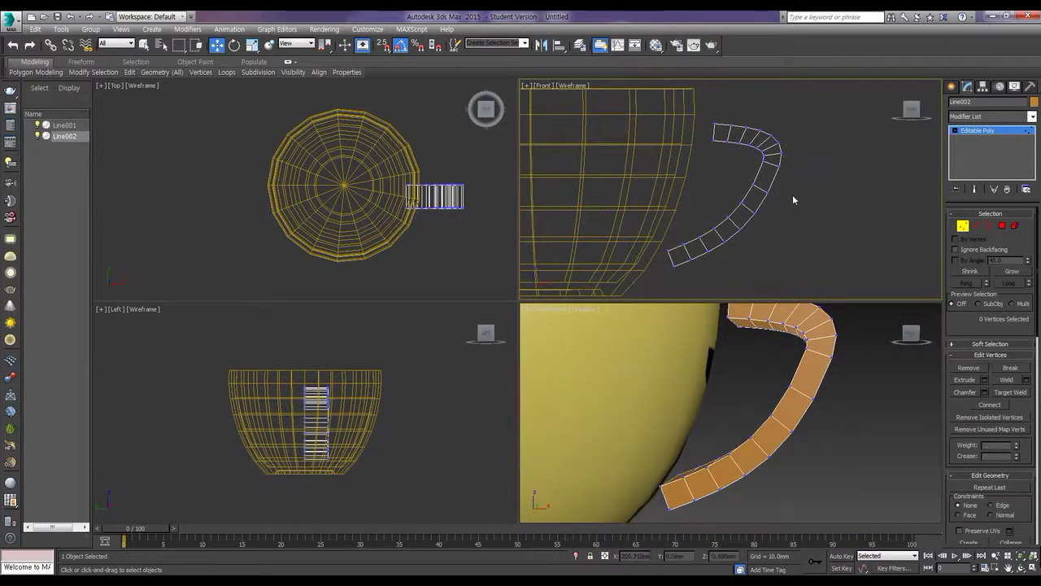
{"action": "middle_click_drag", "start_coordinate": [699, 166], "coordinate": [735, 165]}
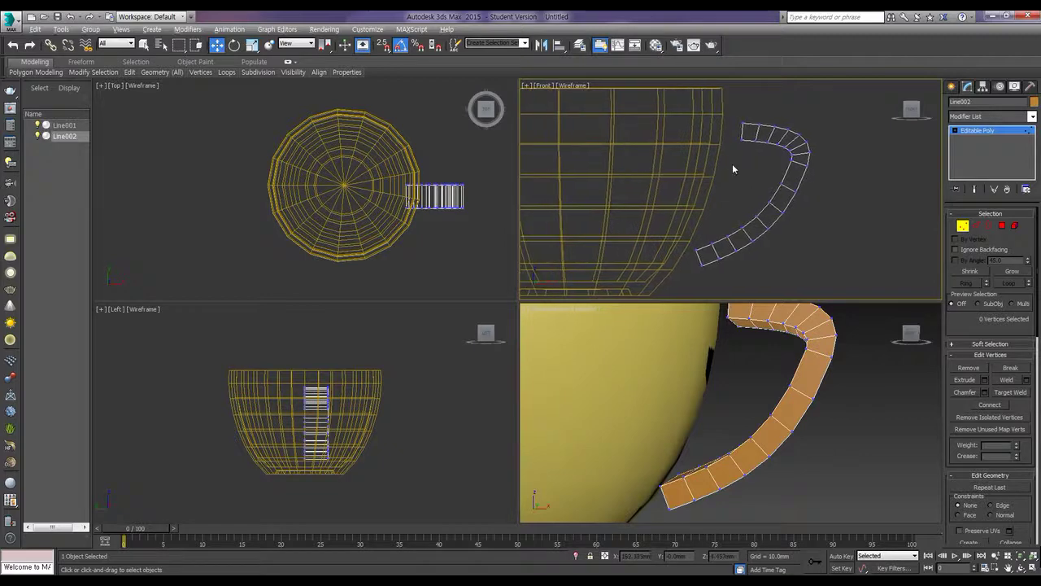
- Maximize the front view and shift the handle's upper-arm vertices toward the cup, first the outer five pairs, then only the outer four
{"action": "key", "text": "alt+w"}
{"action": "scroll", "coordinate": [569, 214], "scroll_direction": "up", "scroll_amount": 5}
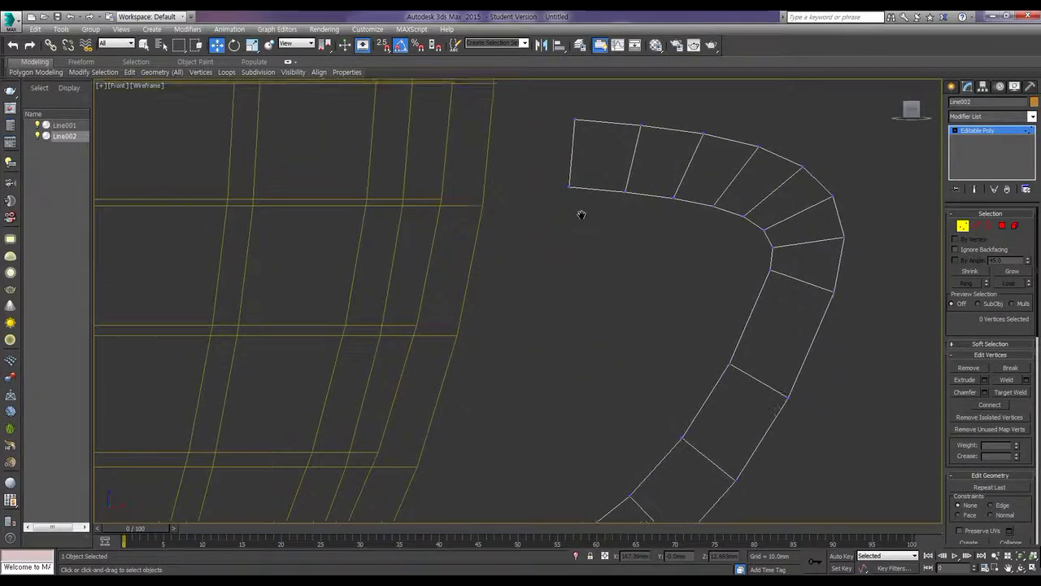
{"action": "left_click_drag", "start_coordinate": [567, 129], "coordinate": [781, 259]}
{"action": "left_click_drag", "start_coordinate": [896, 284], "coordinate": [787, 238], "text": "alt"}
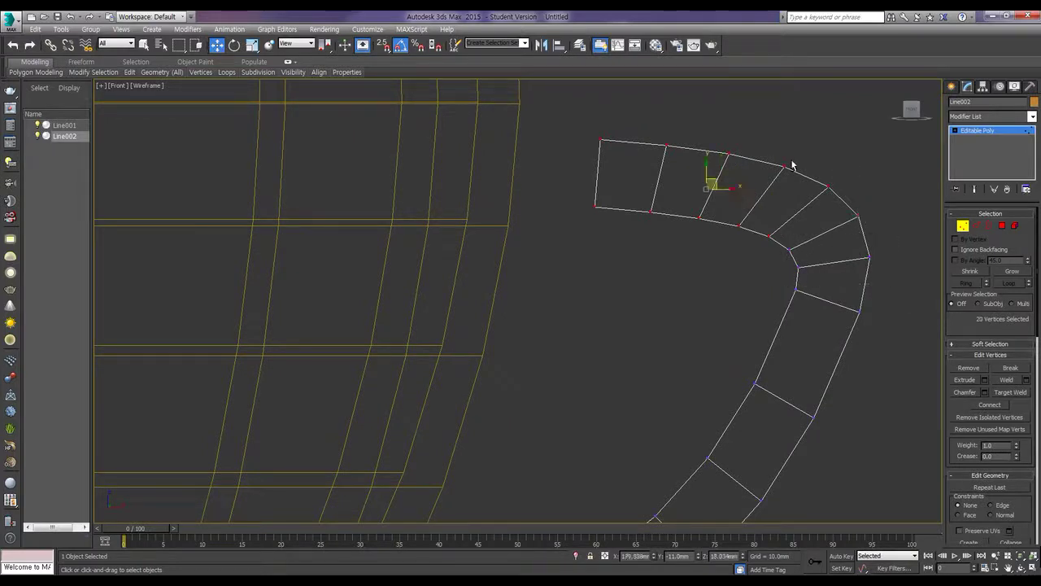
{"action": "left_click_drag", "start_coordinate": [729, 190], "coordinate": [726, 188]}
{"action": "left_click_drag", "start_coordinate": [768, 225], "coordinate": [788, 264], "text": "alt"}
{"action": "left_click_drag", "start_coordinate": [818, 172], "coordinate": [855, 210], "text": "alt"}
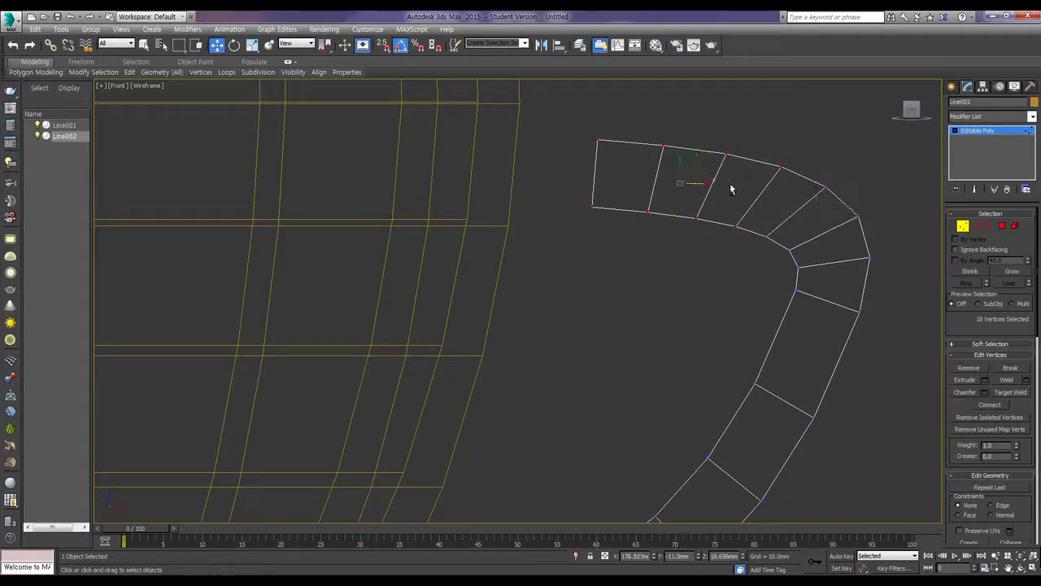
{"action": "left_click_drag", "start_coordinate": [703, 183], "coordinate": [694, 183]}
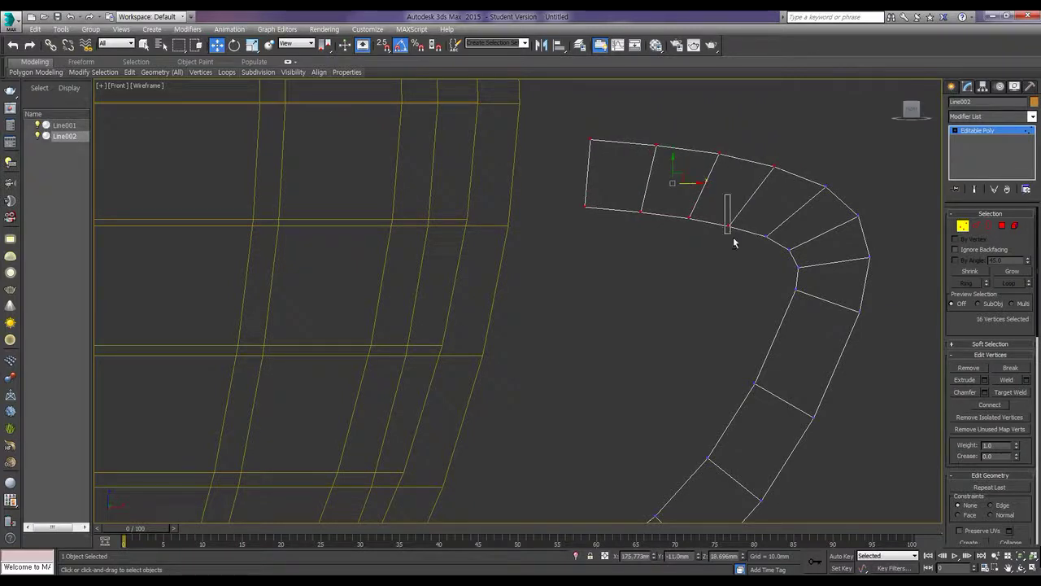
- Stretch the handle's upper arm toward the cup by shifting its last three vertex pairs, then two, then the end pair slightly upward
{"action": "left_click_drag", "start_coordinate": [759, 153], "coordinate": [780, 183], "text": "alt"}
{"action": "left_click_drag", "start_coordinate": [666, 179], "coordinate": [659, 178]}
{"action": "left_click_drag", "start_coordinate": [669, 143], "coordinate": [713, 240], "text": "alt"}
{"action": "left_click_drag", "start_coordinate": [702, 151], "coordinate": [722, 176], "text": "alt"}
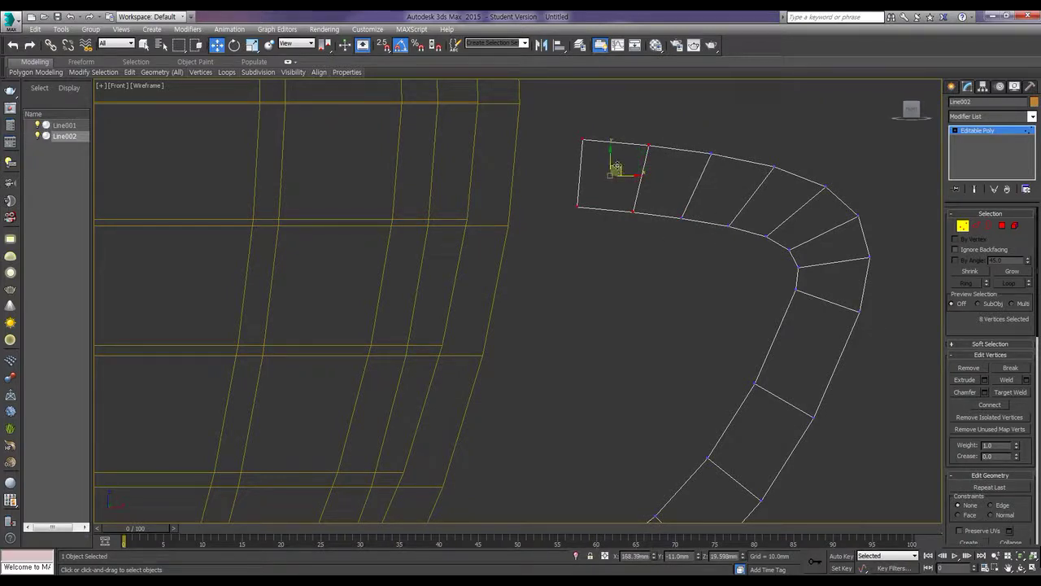
{"action": "left_click_drag", "start_coordinate": [616, 167], "coordinate": [661, 221]}
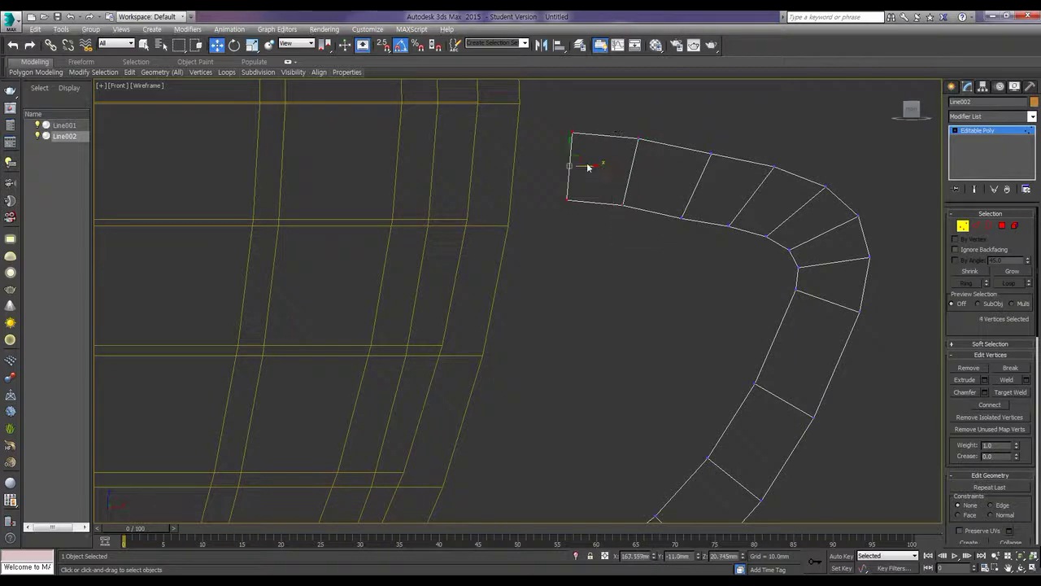
{"action": "left_click_drag", "start_coordinate": [574, 155], "coordinate": [562, 153]}
- Raise the second, third and fourth vertex pairs from the handle's upper end to smooth the arm's curve
{"action": "left_click_drag", "start_coordinate": [610, 122], "coordinate": [654, 224]}
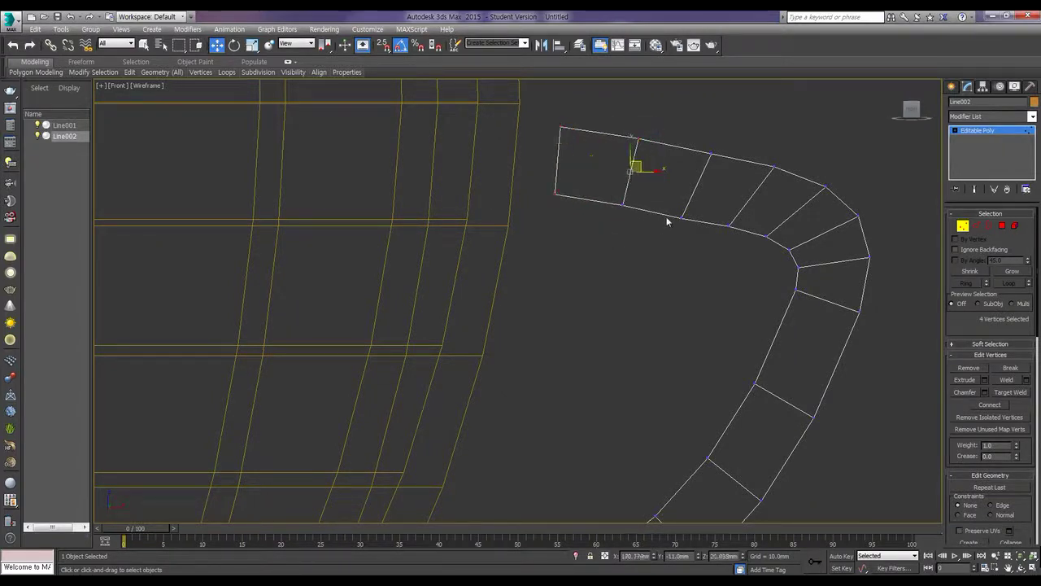
{"action": "left_click_drag", "start_coordinate": [630, 144], "coordinate": [708, 238]}
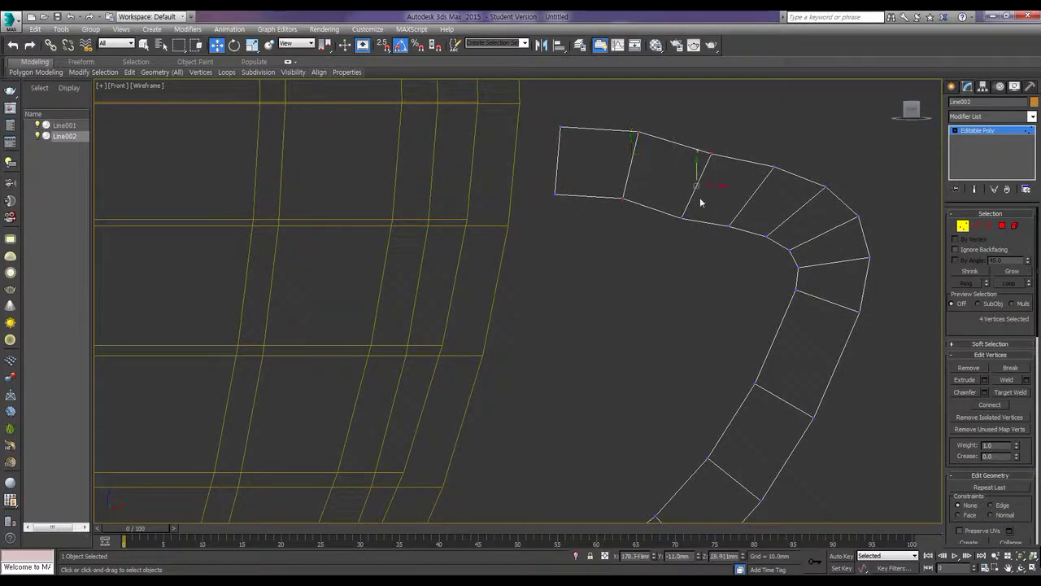
{"action": "left_click_drag", "start_coordinate": [697, 169], "coordinate": [785, 182]}
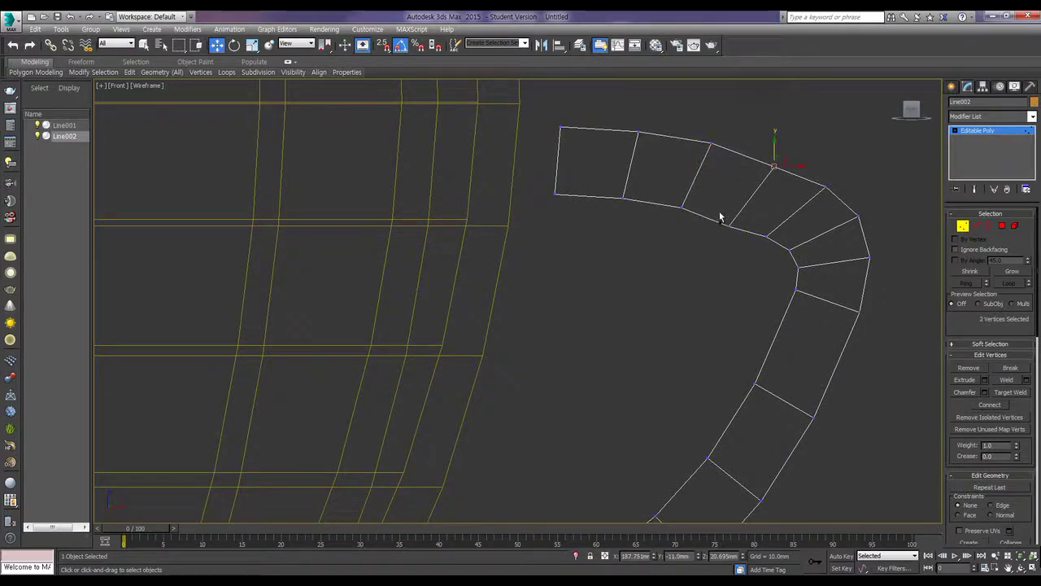
{"action": "left_click_drag", "start_coordinate": [741, 247], "coordinate": [769, 167], "text": "ctrl"}
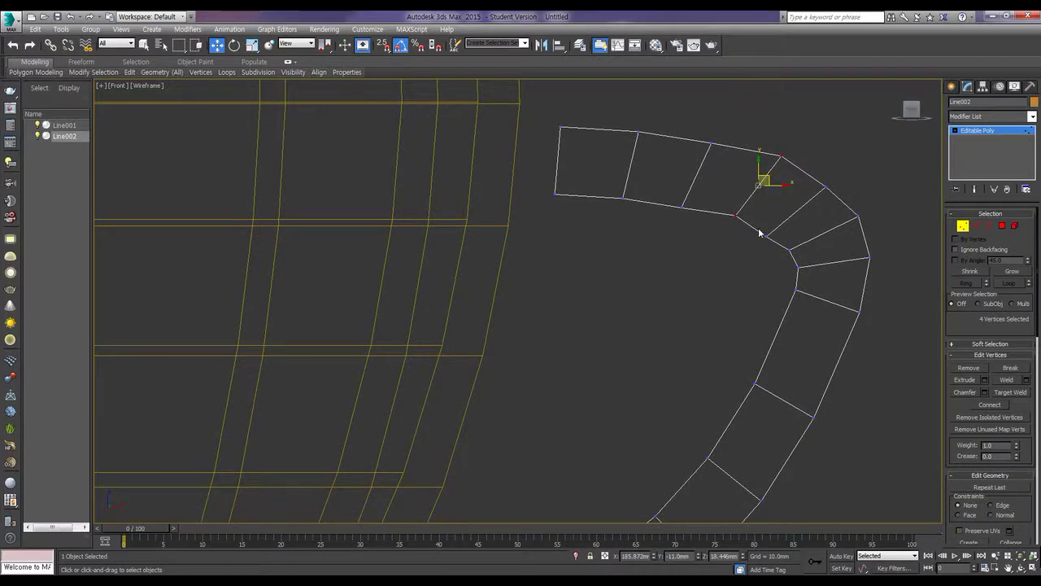
- Move the next two vertex pairs around the top of the bend slightly outward and up to round the curve
{"action": "left_click", "coordinate": [763, 232]}
{"action": "left_click", "coordinate": [818, 178], "text": "ctrl"}
{"action": "left_click_drag", "start_coordinate": [802, 206], "coordinate": [822, 190]}
{"action": "left_click", "coordinate": [859, 217]}
{"action": "left_click", "coordinate": [789, 248], "text": "ctrl"}
{"action": "left_click_drag", "start_coordinate": [831, 227], "coordinate": [837, 224]}
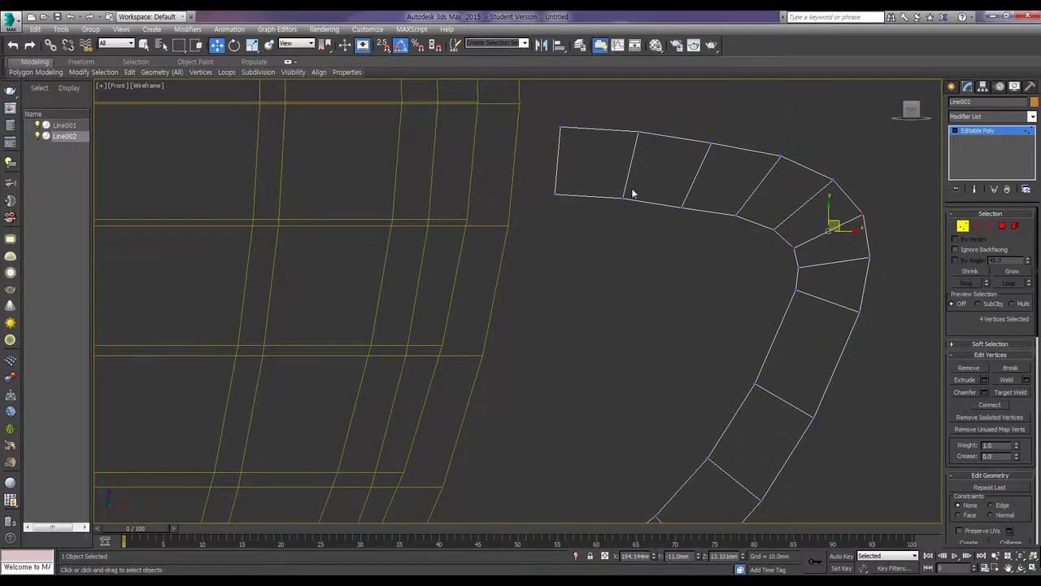
- Lower the two vertex pairs below the bend to even out the segment spacing, and adjust the third pair from the upper end
{"action": "middle_click_drag", "start_coordinate": [697, 243], "coordinate": [728, 247]}
{"action": "scroll", "coordinate": [728, 246], "scroll_direction": "down", "scroll_amount": 3}
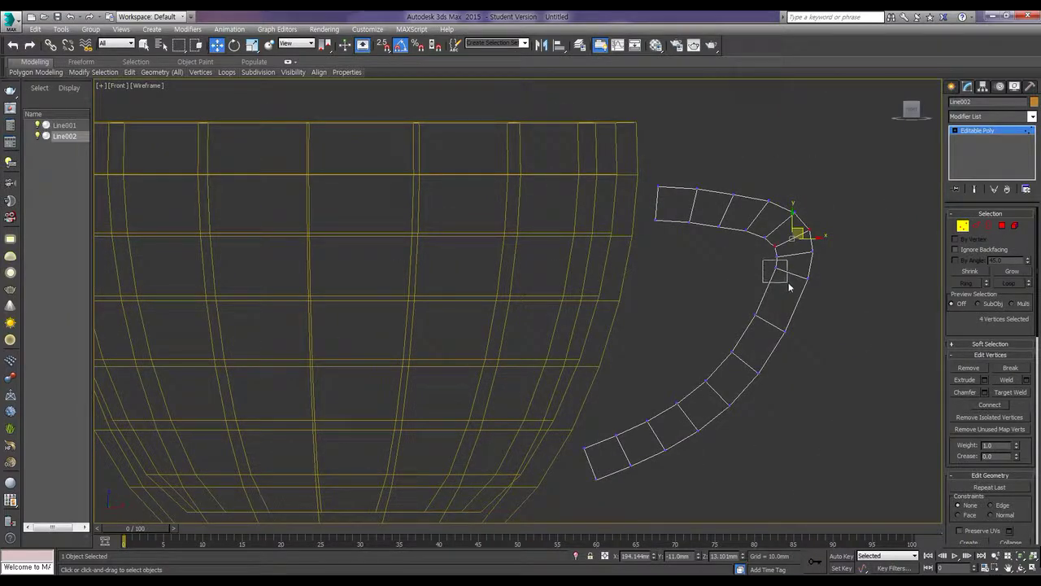
{"action": "left_click_drag", "start_coordinate": [821, 289], "coordinate": [802, 298]}
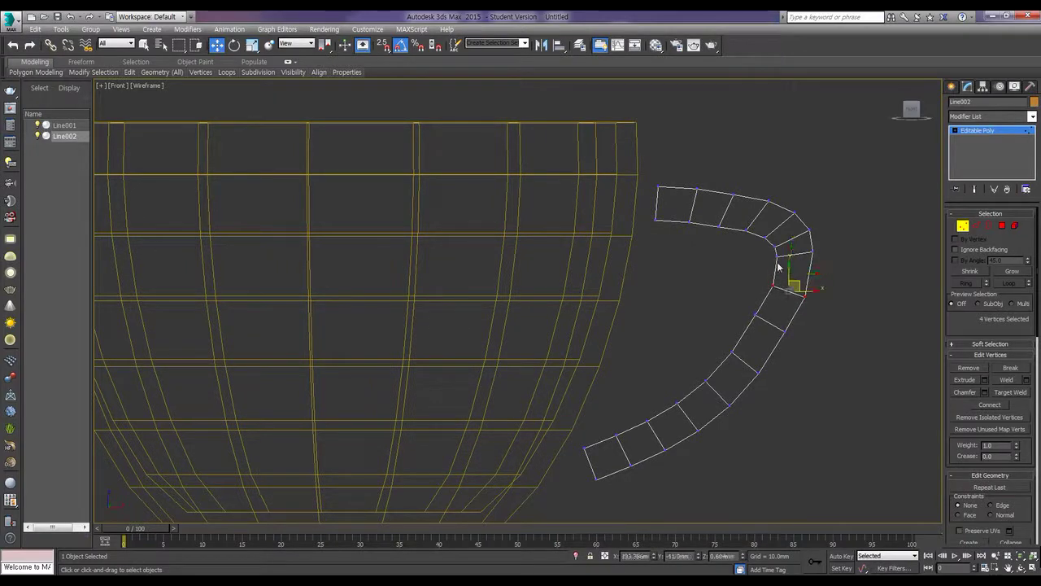
{"action": "left_click_drag", "start_coordinate": [770, 258], "coordinate": [802, 259]}
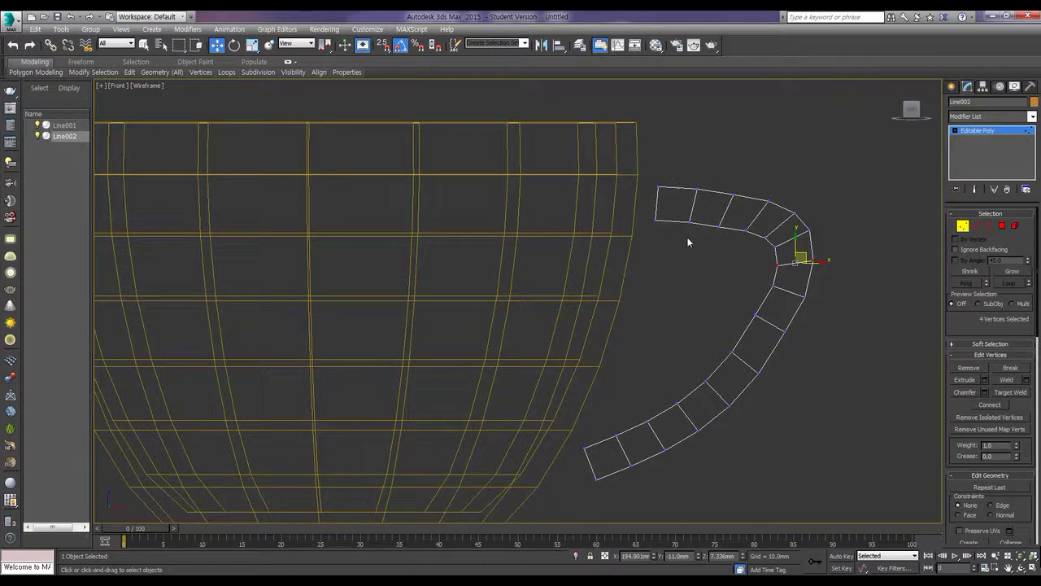
{"action": "left_click", "coordinate": [736, 213]}
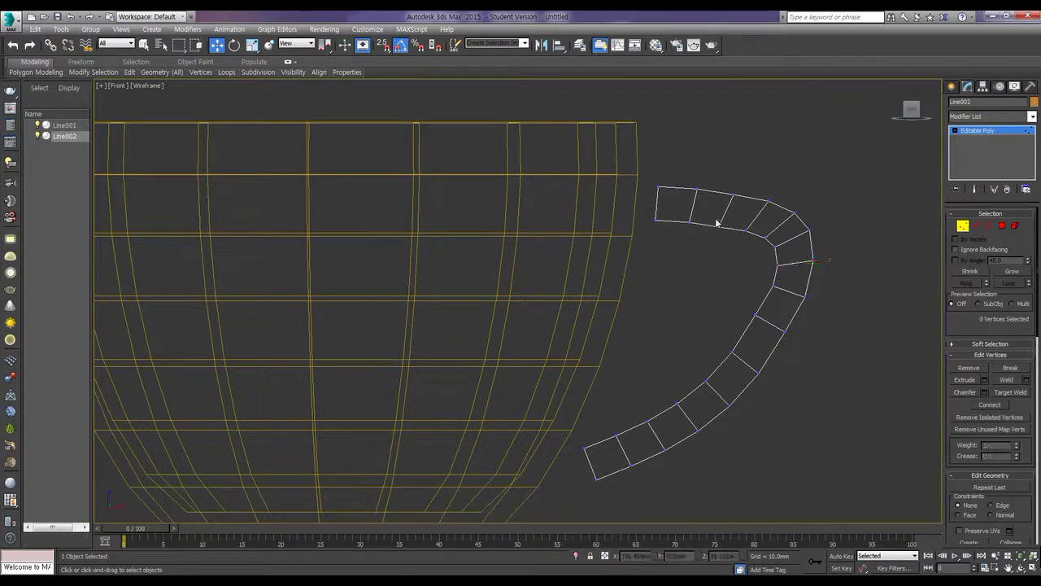
{"action": "left_click_drag", "start_coordinate": [720, 226], "coordinate": [740, 212]}
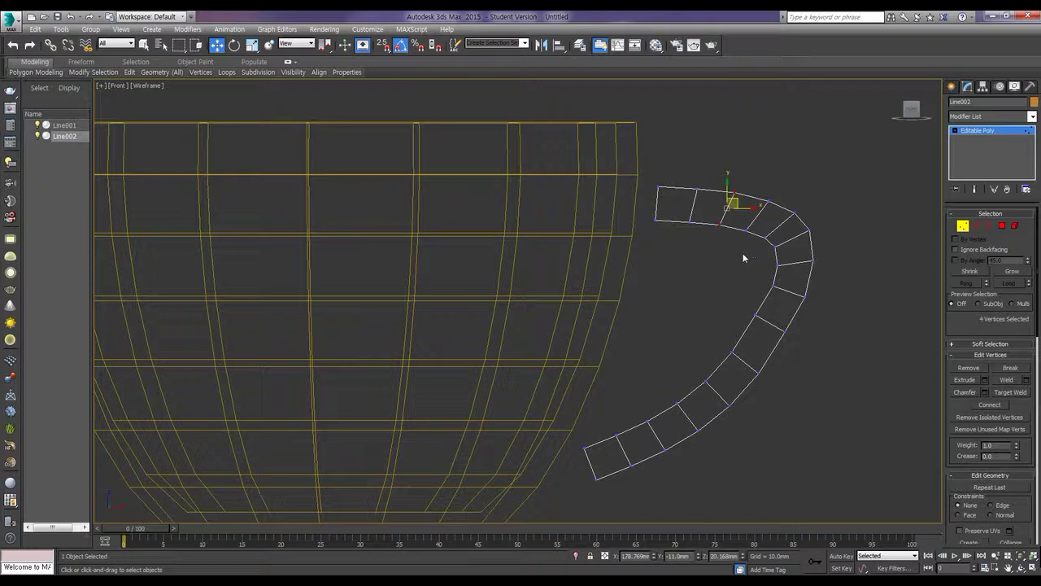
- Toggle angle snap and rotate the handle's upper end vertices to follow the slant of the cup wall
{"action": "left_click_drag", "start_coordinate": [661, 228], "coordinate": [649, 182]}
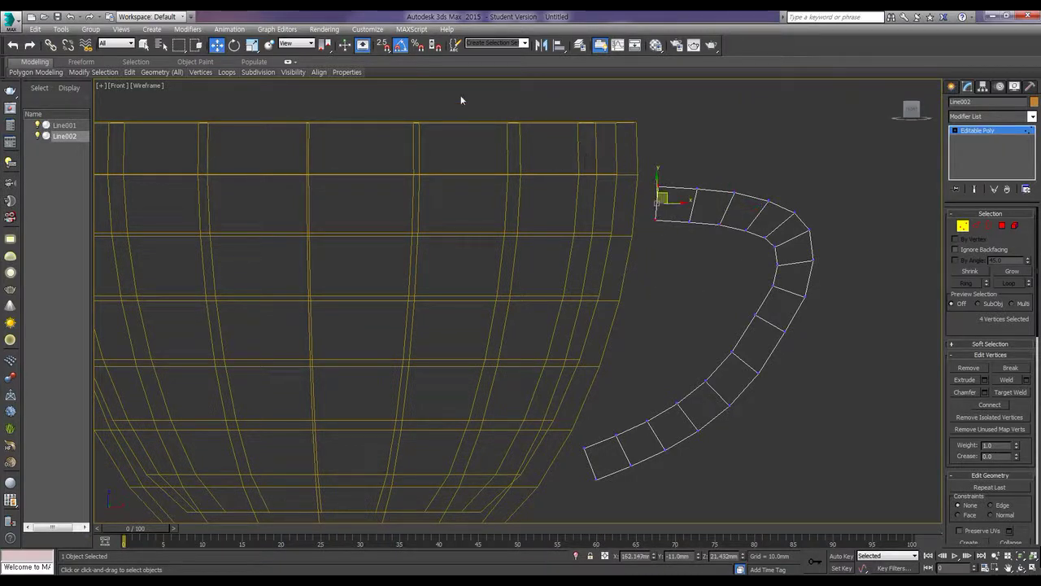
{"action": "key", "text": "e"}
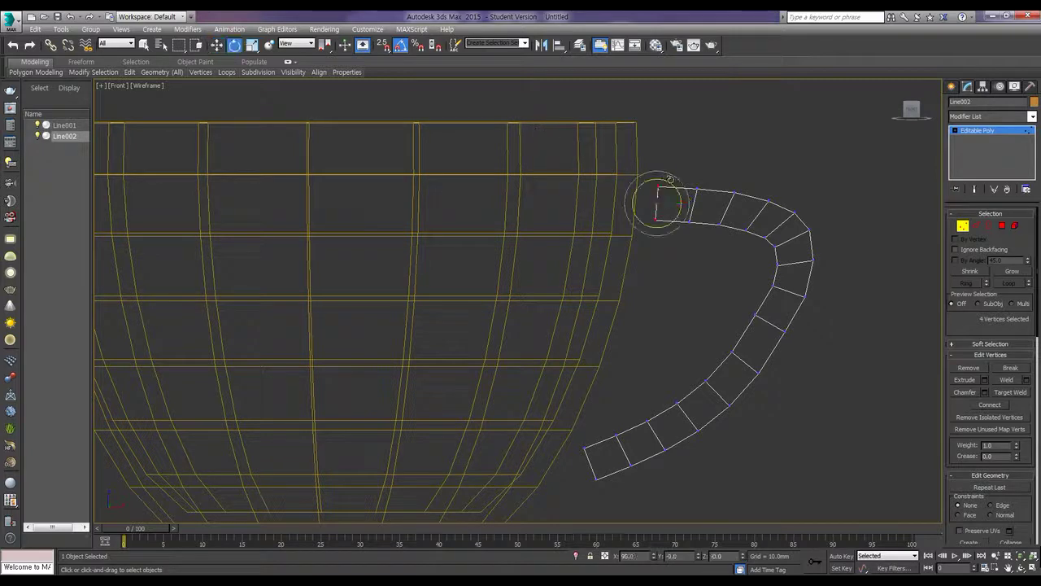
{"action": "left_click", "coordinate": [400, 46]}
{"action": "scroll", "coordinate": [676, 195], "scroll_direction": "up", "scroll_amount": 8}
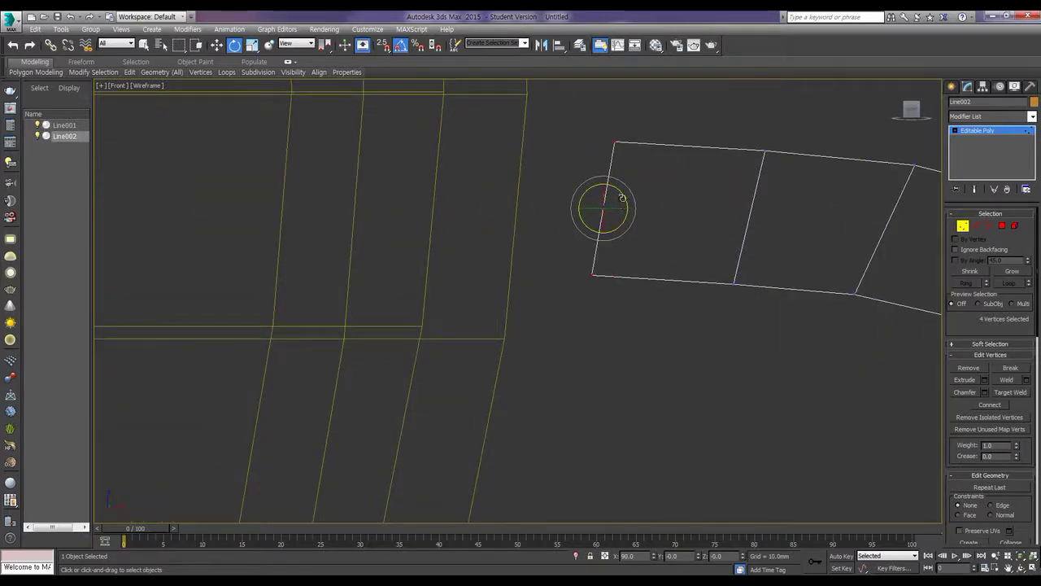
{"action": "left_click_drag", "start_coordinate": [623, 195], "coordinate": [623, 194]}
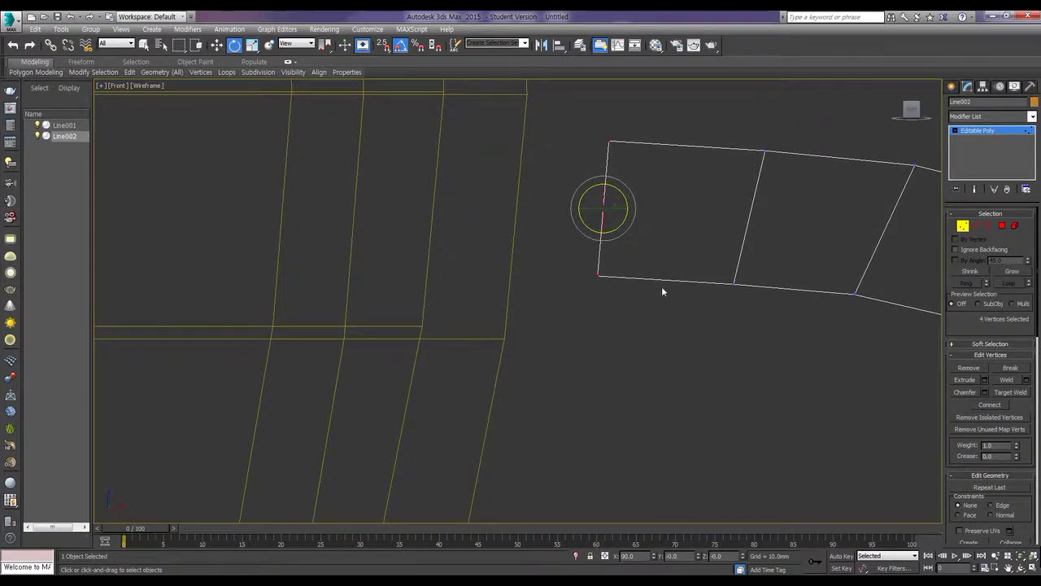
- Rotate the handle's lower end vertices so the end edge runs parallel to the cup's sloping wall
{"action": "middle_click_drag", "start_coordinate": [651, 307], "coordinate": [689, 174]}
{"action": "scroll", "coordinate": [657, 272], "scroll_direction": "down", "scroll_amount": 3}
{"action": "scroll", "coordinate": [656, 264], "scroll_direction": "up", "scroll_amount": 1}
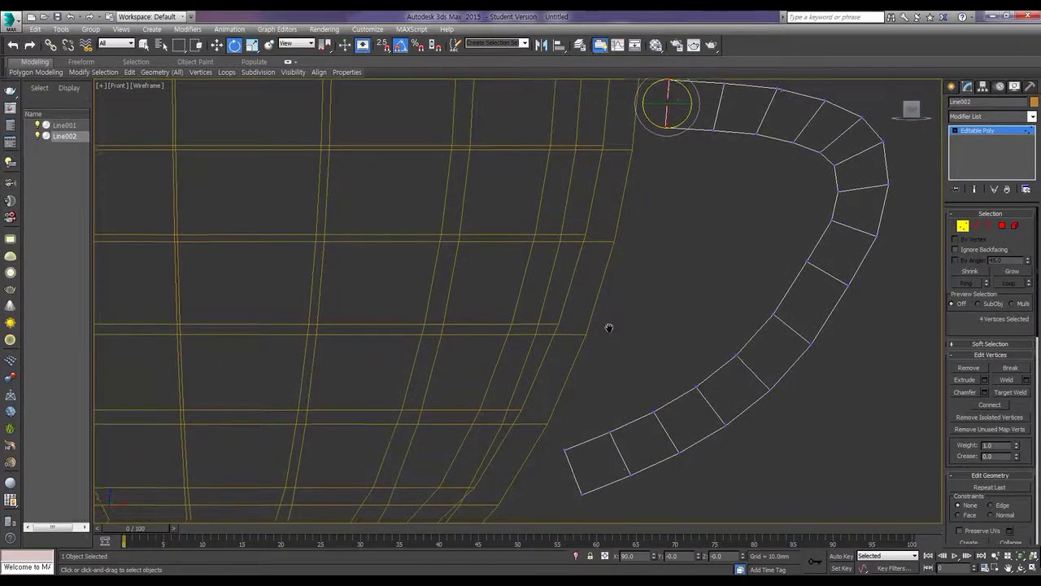
{"action": "scroll", "coordinate": [635, 337], "scroll_direction": "up", "scroll_amount": 2}
{"action": "left_click_drag", "start_coordinate": [600, 339], "coordinate": [643, 407]}
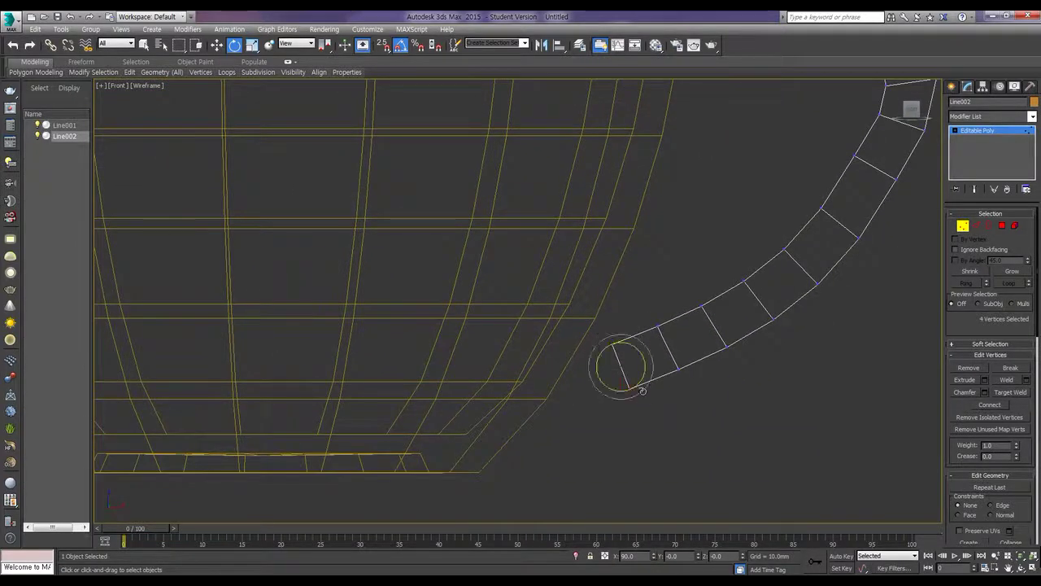
{"action": "left_click_drag", "start_coordinate": [640, 355], "coordinate": [642, 384]}
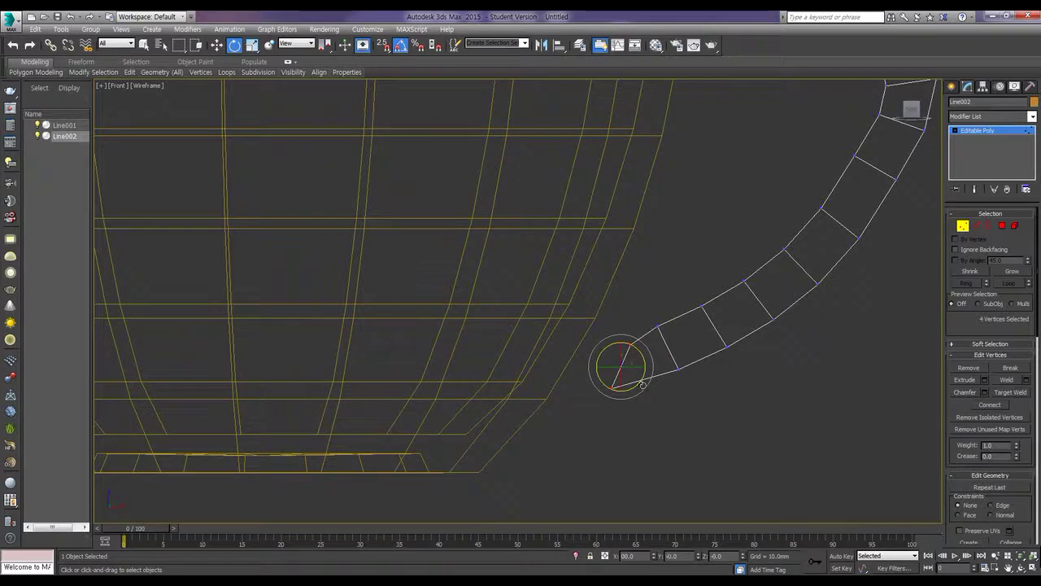
- Move the handle's lower end vertices closer to the cup wall and clear the vertex selection
{"action": "key", "text": "w"}
{"action": "left_click_drag", "start_coordinate": [623, 357], "coordinate": [606, 354]}
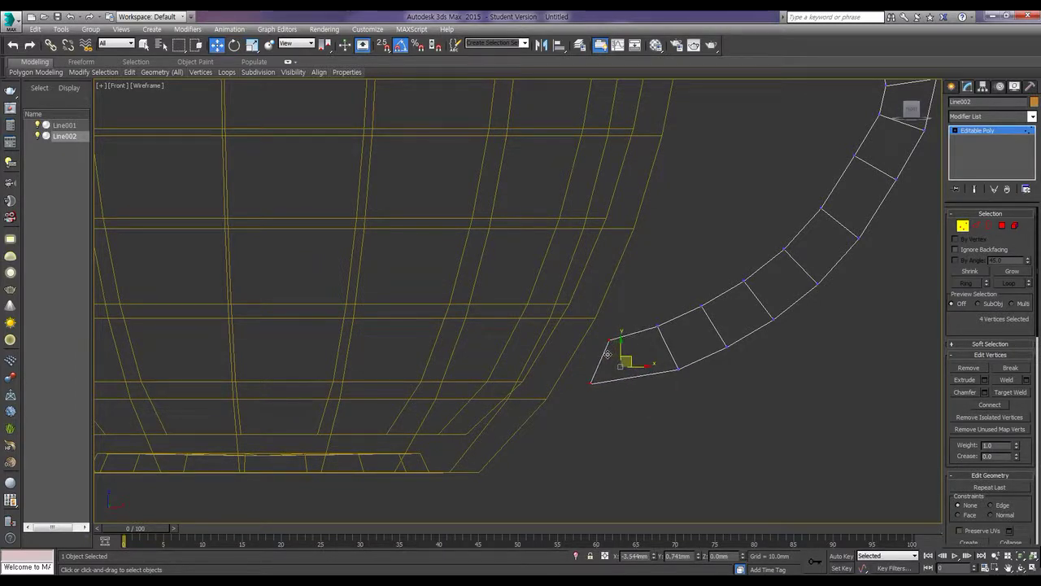
{"action": "left_click_drag", "start_coordinate": [607, 354], "coordinate": [600, 350]}
{"action": "scroll", "coordinate": [612, 351], "scroll_direction": "down", "scroll_amount": 3}
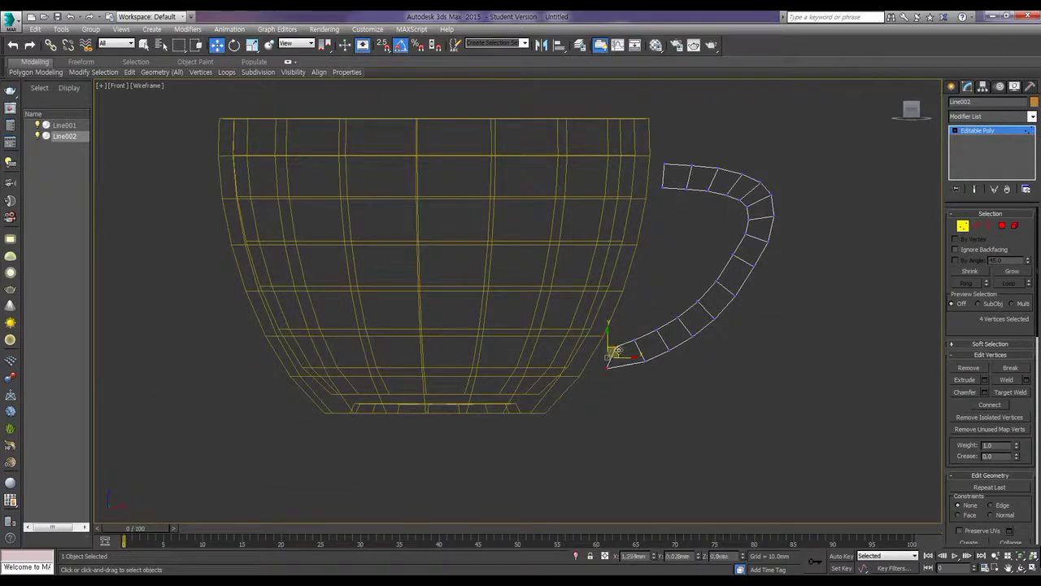
{"action": "scroll", "coordinate": [616, 350], "scroll_direction": "up", "scroll_amount": 3}
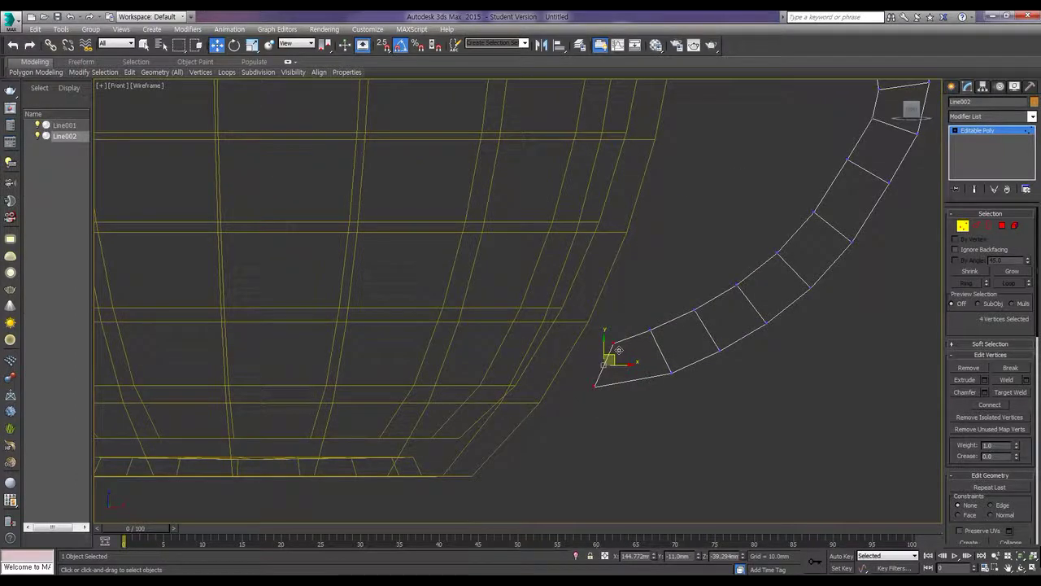
{"action": "key", "text": "e"}
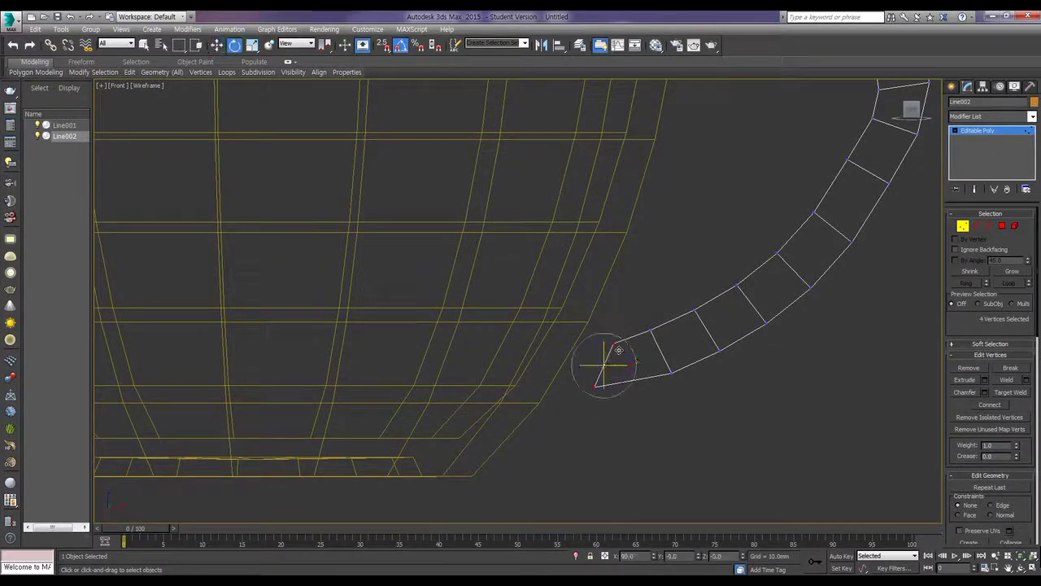
{"action": "left_click", "coordinate": [666, 399]}
{"action": "scroll", "coordinate": [674, 348], "scroll_direction": "down", "scroll_amount": 6}
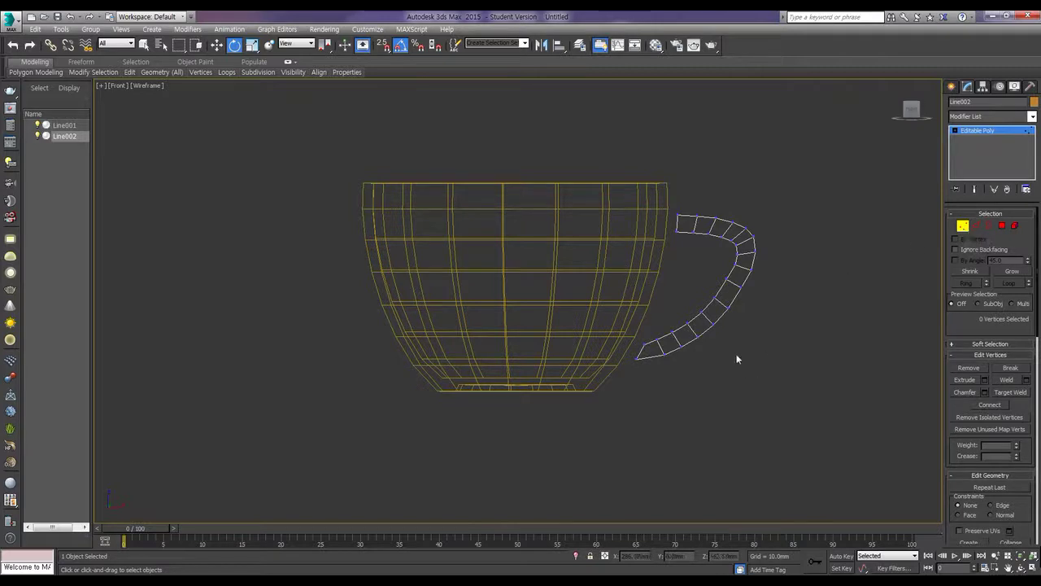
- Select all handle vertices and shift the whole handle horizontally until its ends nearly meet the cup wall, then deselect them
{"action": "left_click_drag", "start_coordinate": [739, 424], "coordinate": [640, 331]}
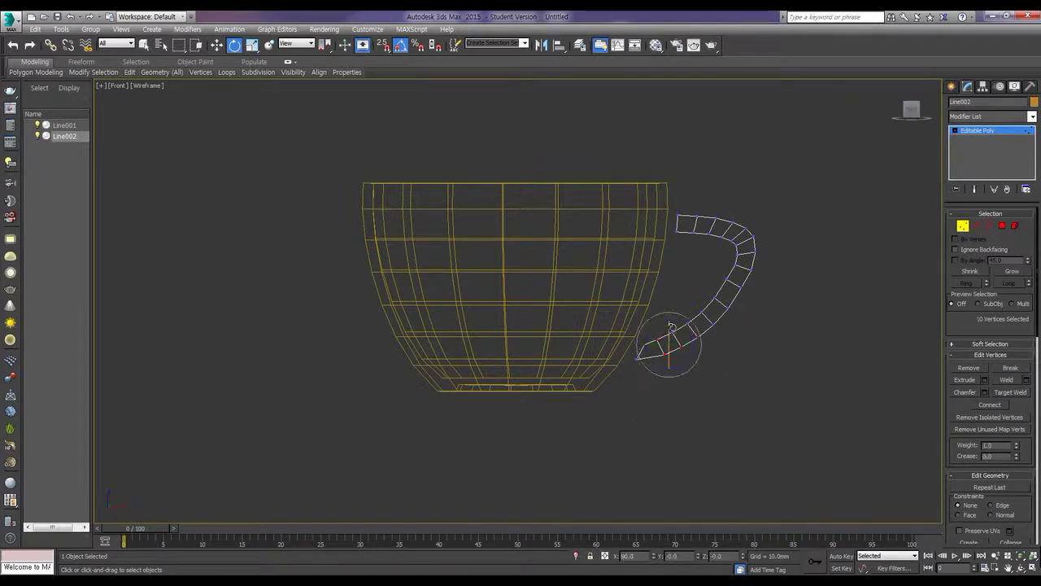
{"action": "key", "text": "w"}
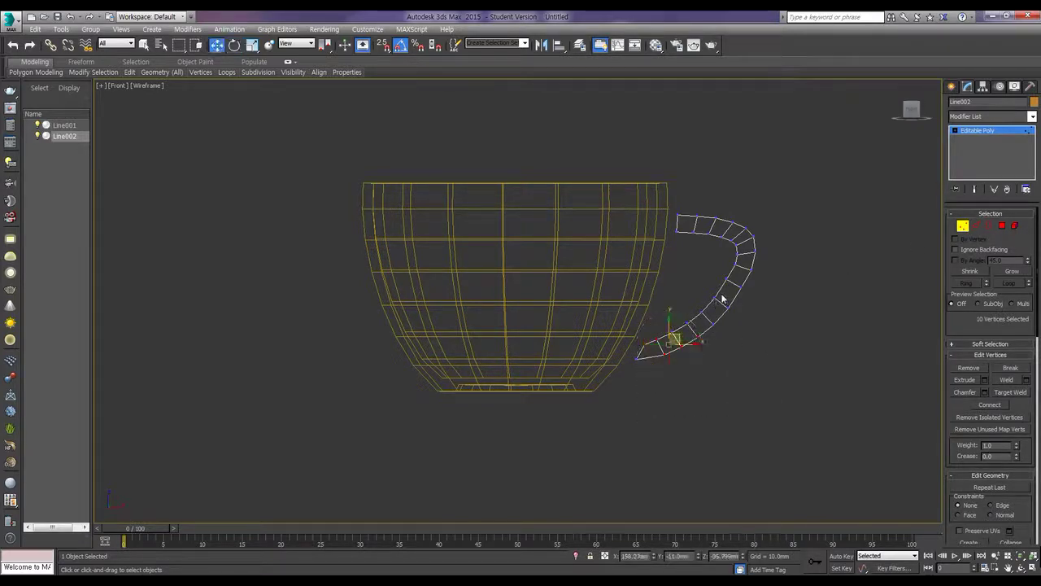
{"action": "key", "text": "ctrl+a"}
{"action": "left_click_drag", "start_coordinate": [729, 279], "coordinate": [718, 279]}
{"action": "left_click", "coordinate": [676, 315]}
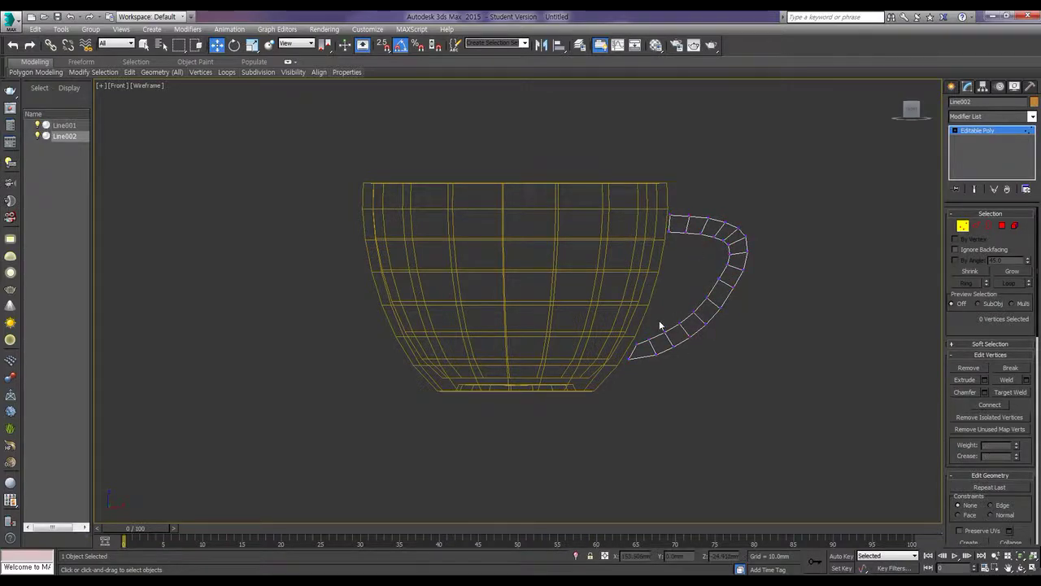
- Shift the handle's lower end vertices horizontally against the cup wall and clear the selection
{"action": "scroll", "coordinate": [686, 286], "scroll_direction": "up", "scroll_amount": 6}
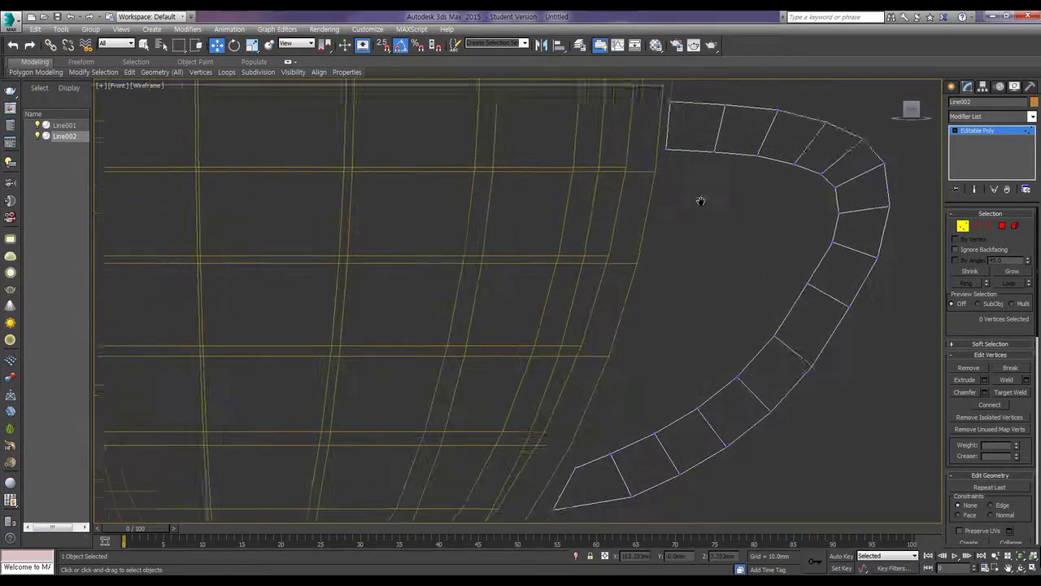
{"action": "middle_click_drag", "start_coordinate": [592, 443], "coordinate": [603, 412]}
{"action": "left_click_drag", "start_coordinate": [599, 441], "coordinate": [579, 498]}
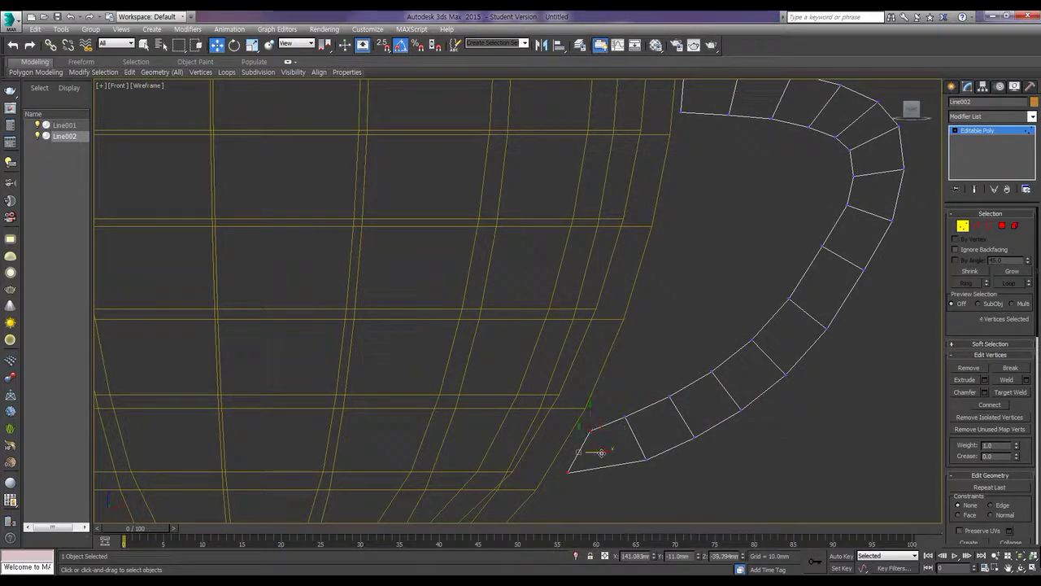
{"action": "left_click_drag", "start_coordinate": [600, 452], "coordinate": [594, 451]}
{"action": "left_click", "coordinate": [741, 453]}
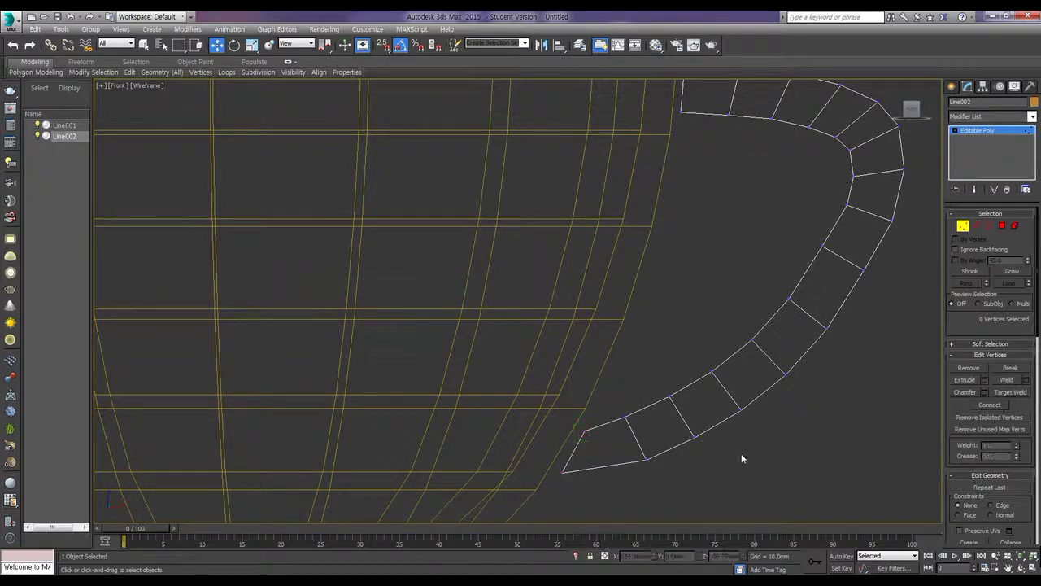
{"action": "scroll", "coordinate": [742, 434], "scroll_direction": "down", "scroll_amount": 3}
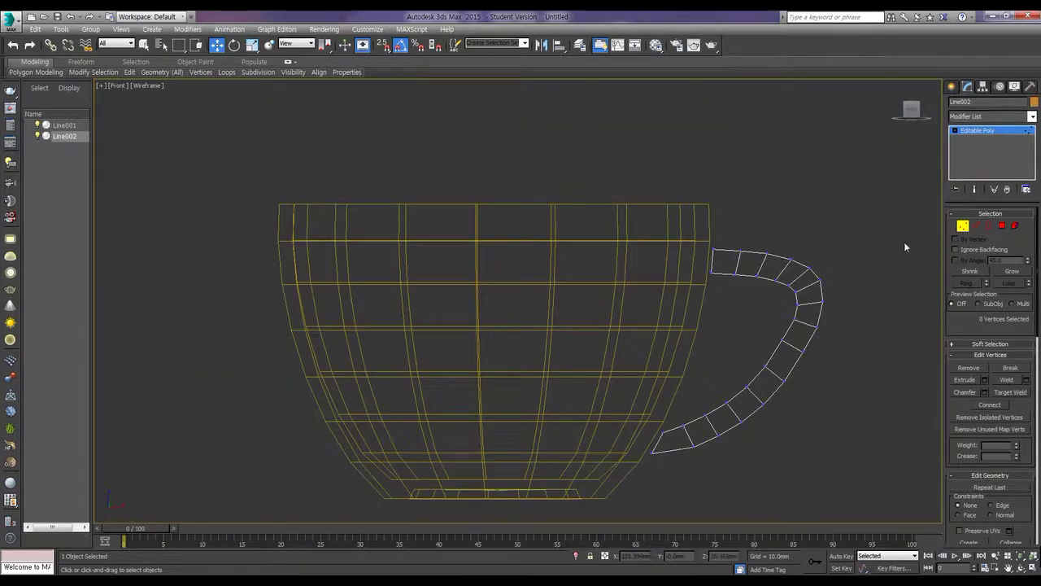
- Select the entire handle element and attach the cup body to the handle's editable poly
{"action": "left_click", "coordinate": [958, 226]}
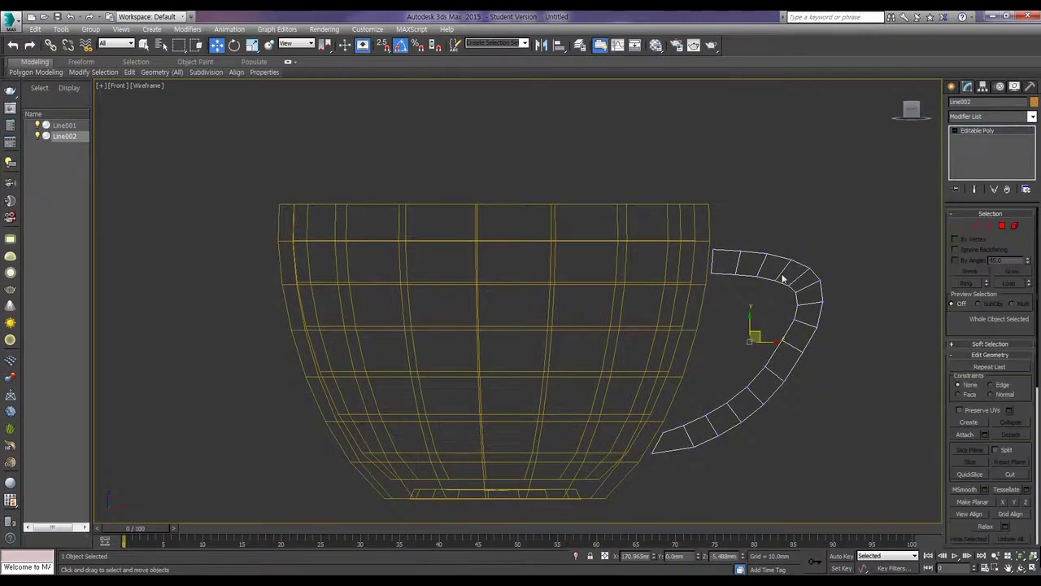
{"action": "left_click", "coordinate": [1015, 225]}
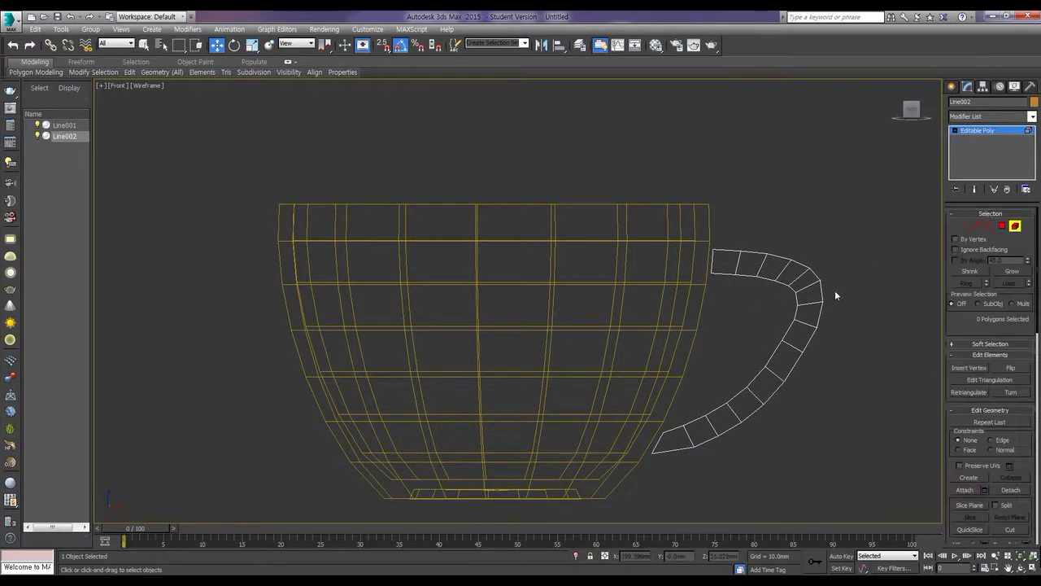
{"action": "left_click", "coordinate": [817, 279]}
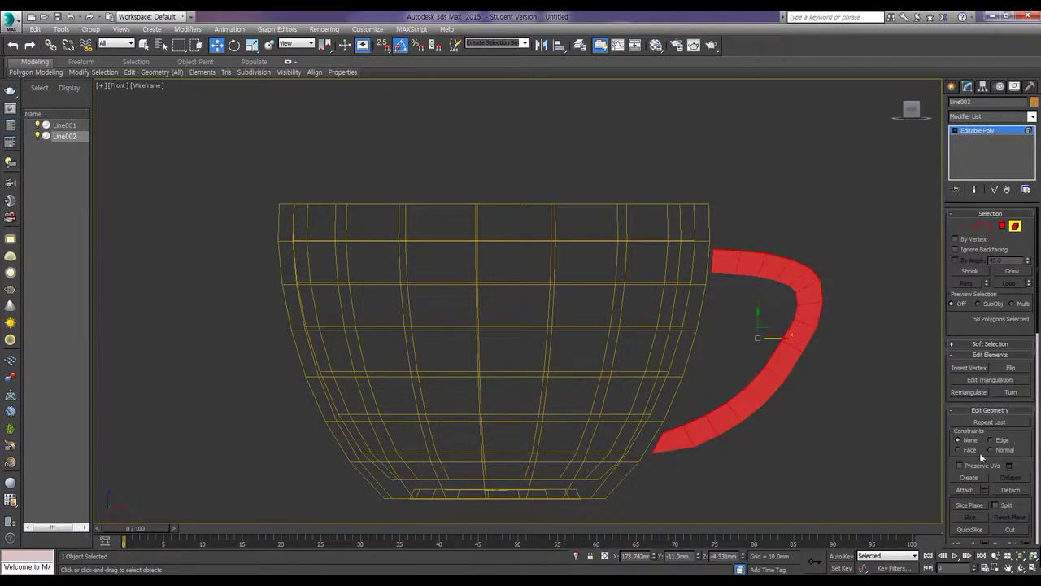
{"action": "left_click", "coordinate": [965, 489]}
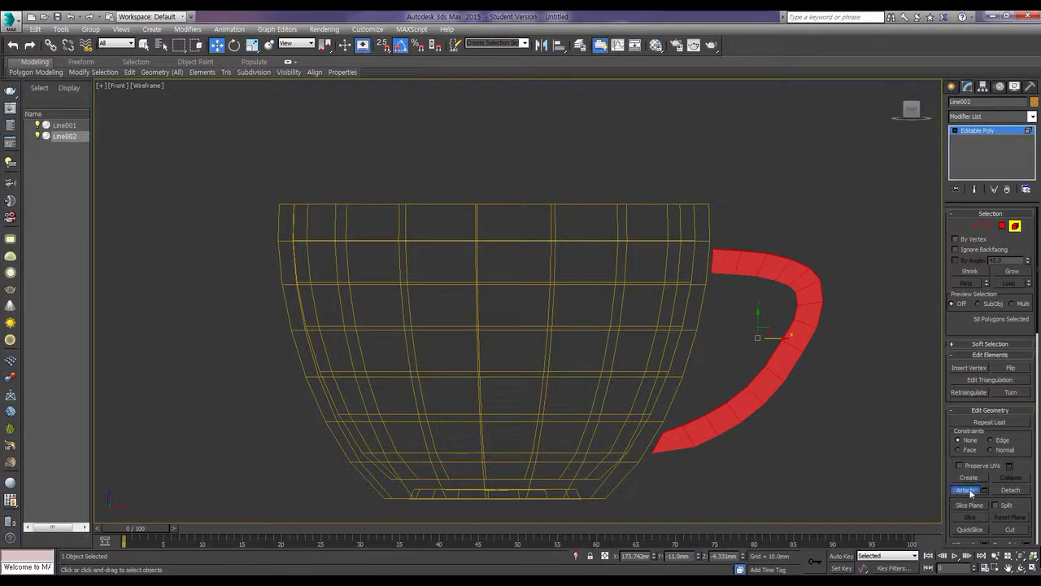
{"action": "left_click", "coordinate": [673, 330]}
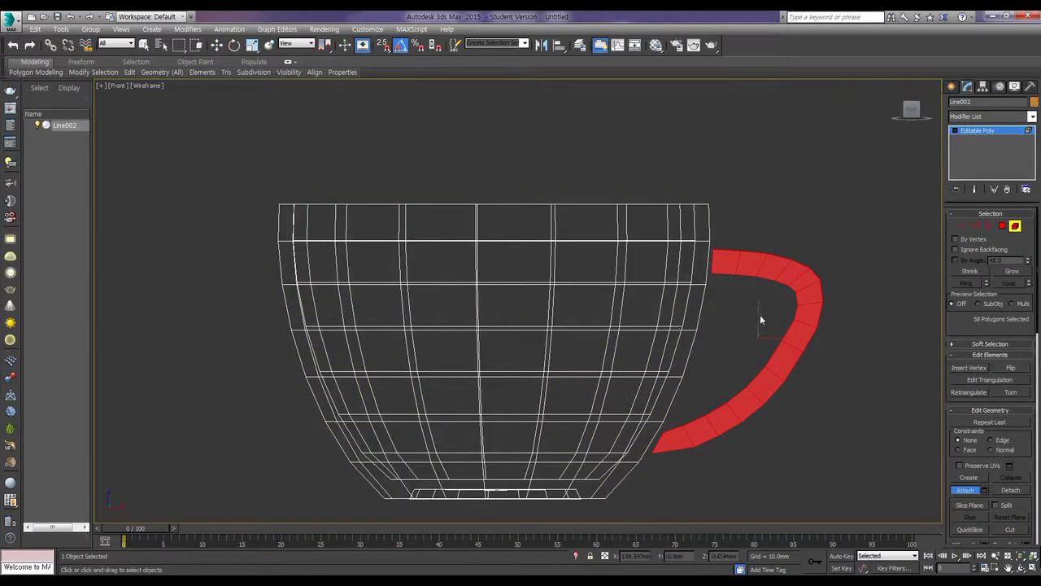
- Inspect the joined cup and handle in perspective, then undo the attachment so they are separate objects
{"action": "key", "text": "alt+w"}
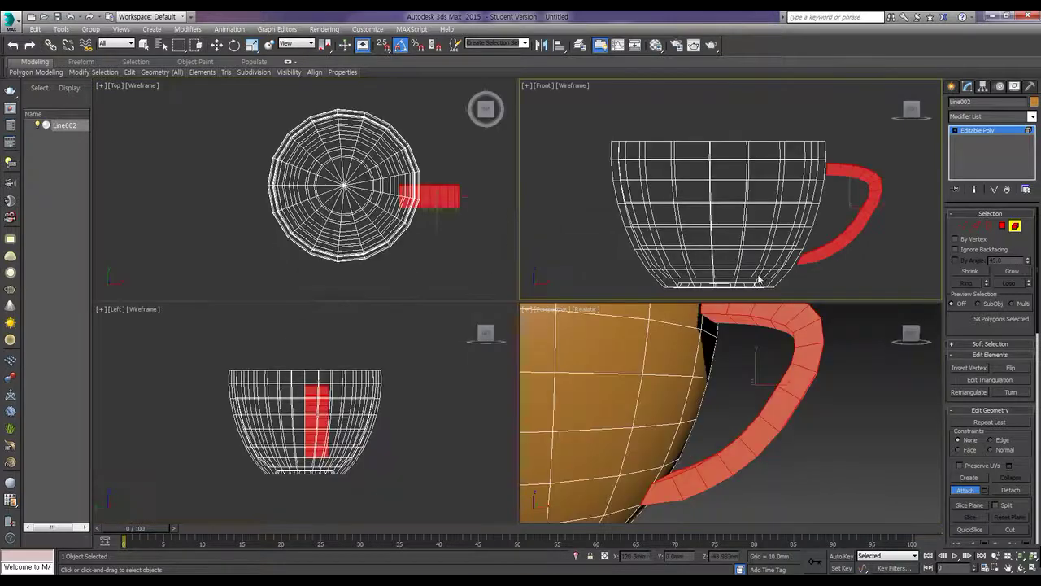
{"action": "key", "text": "z"}
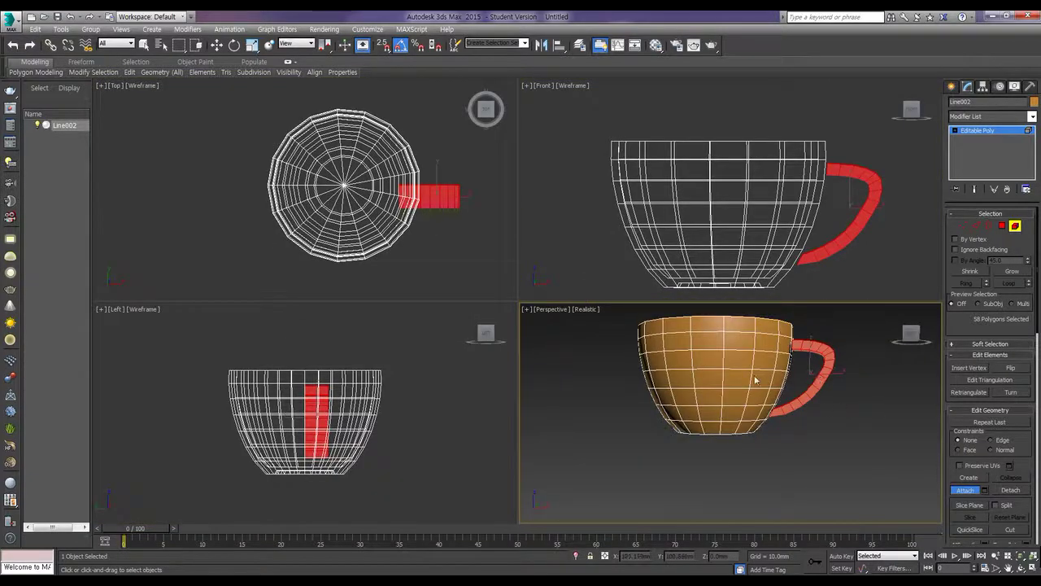
{"action": "left_click", "coordinate": [1015, 227]}
{"action": "key", "text": "w"}
{"action": "left_click", "coordinate": [800, 418]}
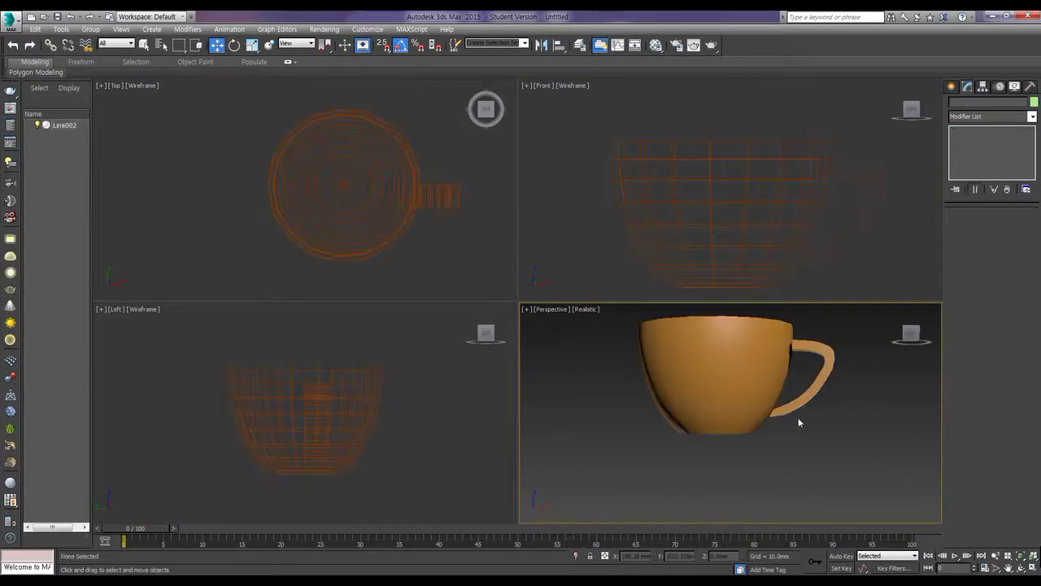
{"action": "mouse_move", "coordinate": [791, 372]}
{"action": "middle_mouse_down", "text": "alt"}
{"action": "mouse_move", "coordinate": [753, 405]}
{"action": "mouse_move", "coordinate": [800, 377]}
{"action": "middle_mouse_up", "text": "alt"}
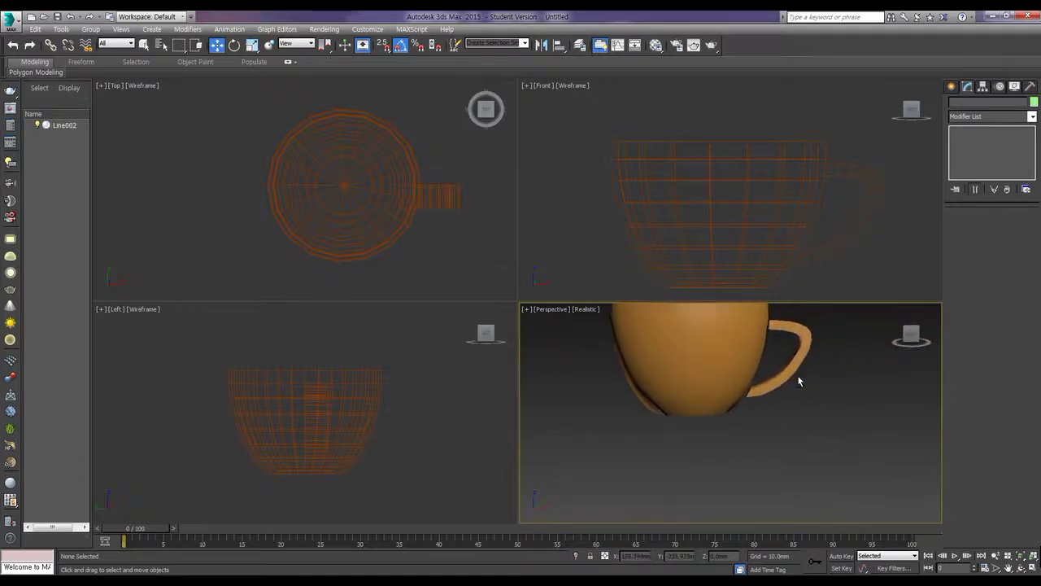
{"action": "left_click", "coordinate": [801, 378]}
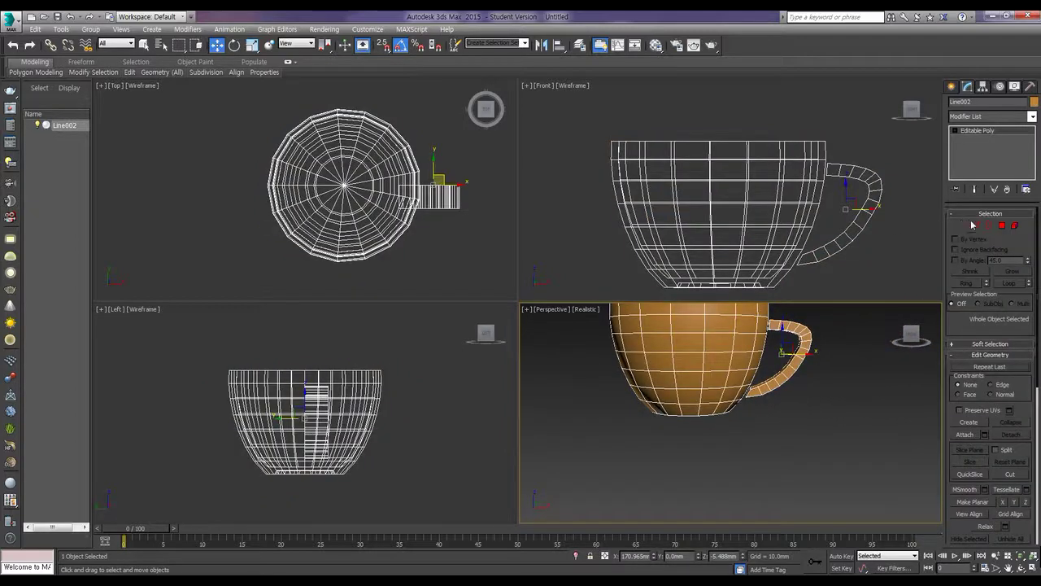
{"action": "key", "text": "ctrl+z"}
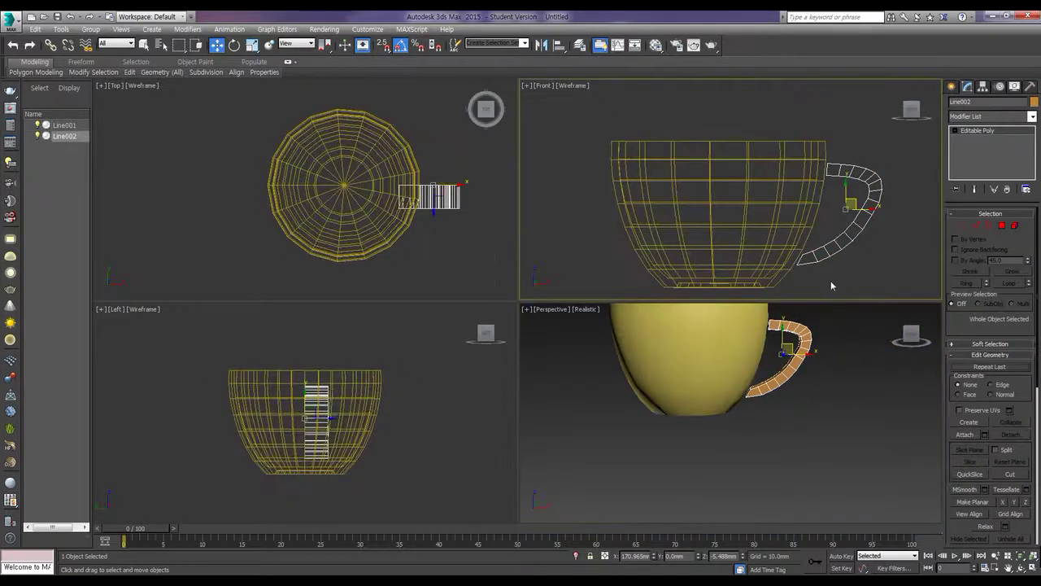
{"action": "scroll", "coordinate": [755, 377], "scroll_direction": "down", "scroll_amount": 3}
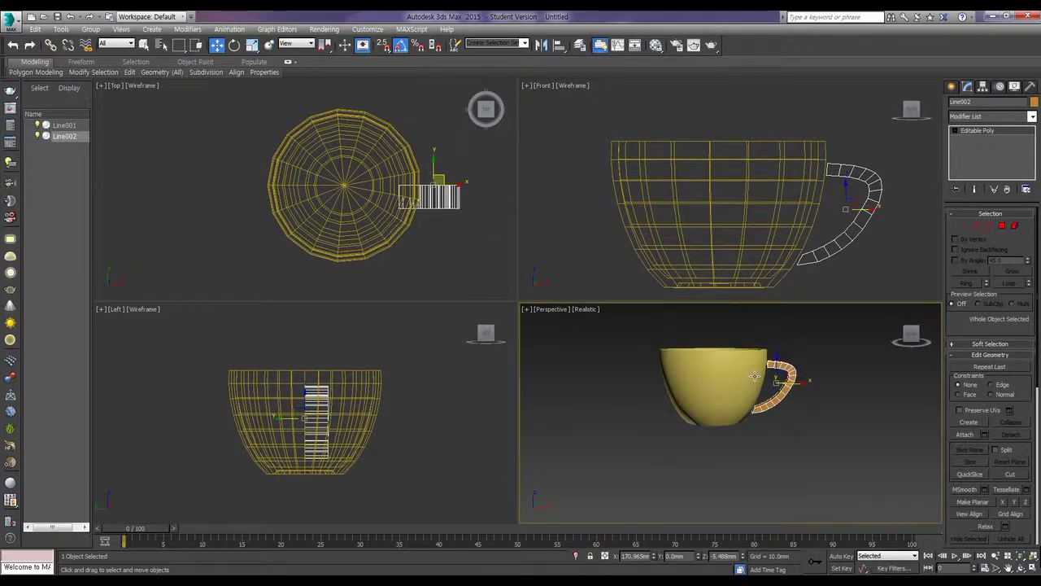
- Align the handle to the cup in Y Position only, centre to centre
{"action": "key", "text": "alt+a"}
{"action": "left_click", "coordinate": [387, 170]}
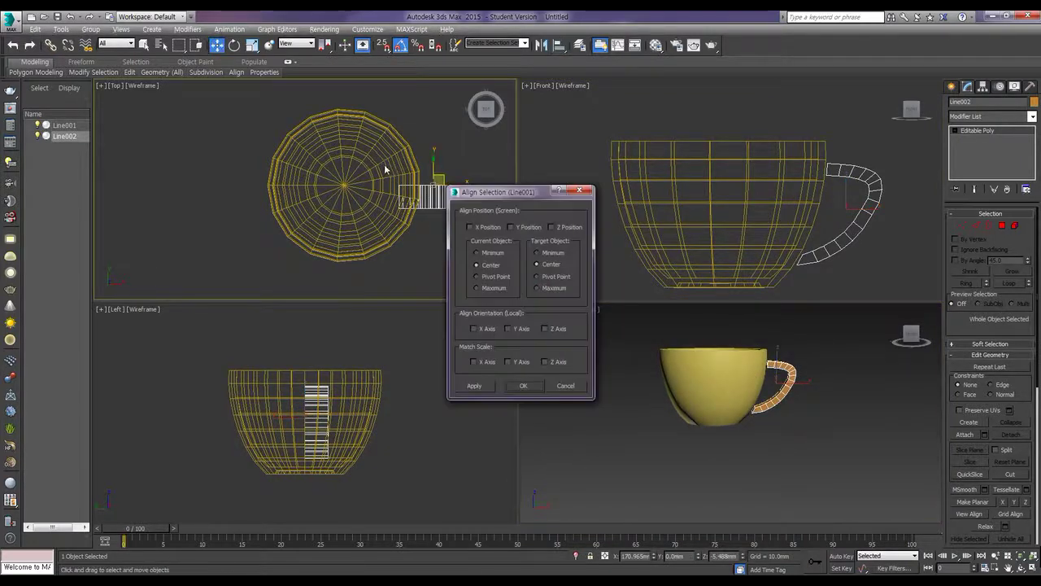
{"action": "left_click", "coordinate": [521, 228]}
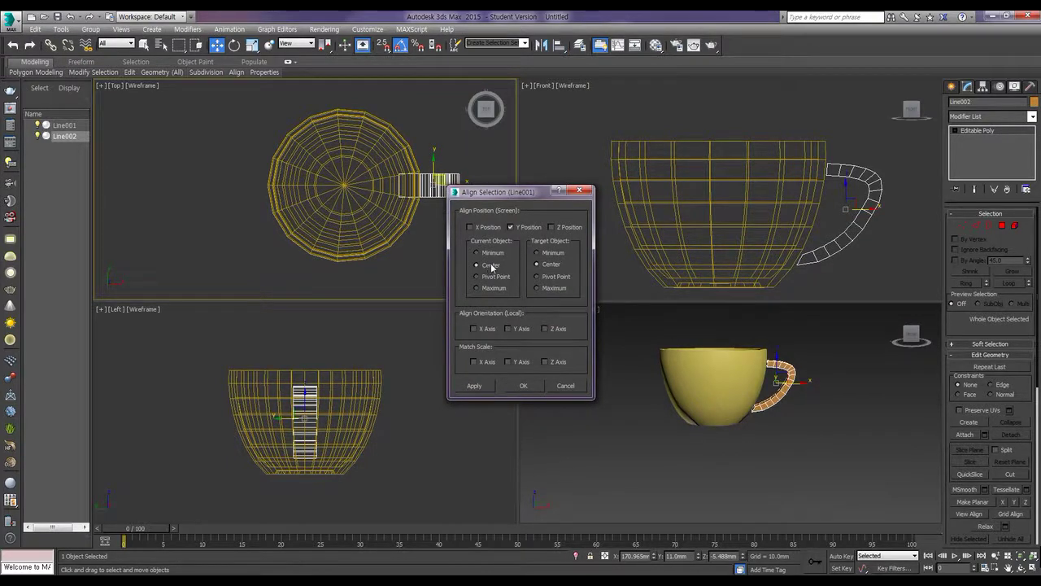
{"action": "left_click", "coordinate": [523, 385]}
{"action": "middle_click_drag", "start_coordinate": [440, 213], "coordinate": [440, 212]}
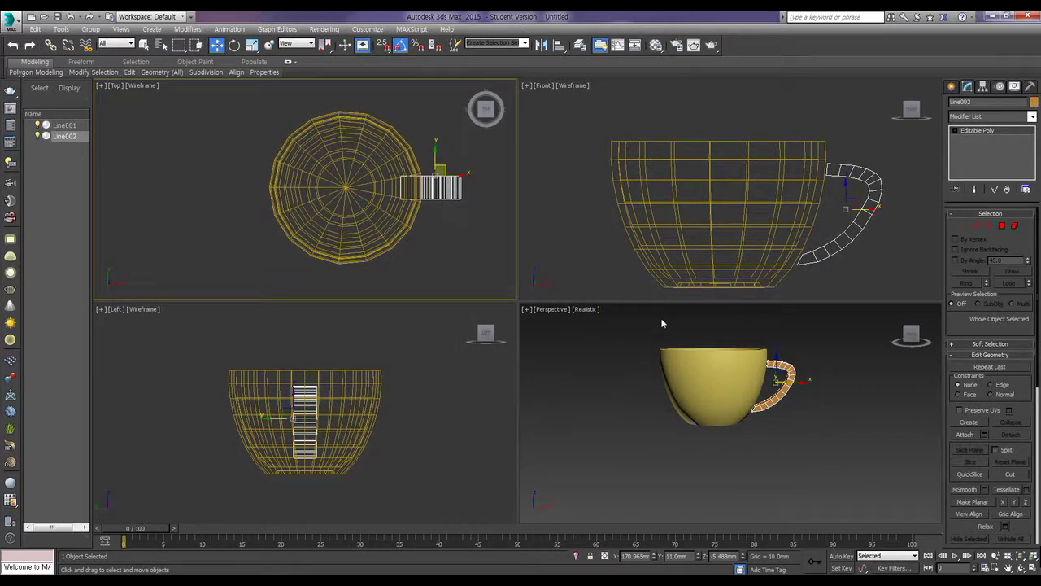
- Attach the cup body to the centred handle and clear the element selection
{"action": "left_click", "coordinate": [1016, 227]}
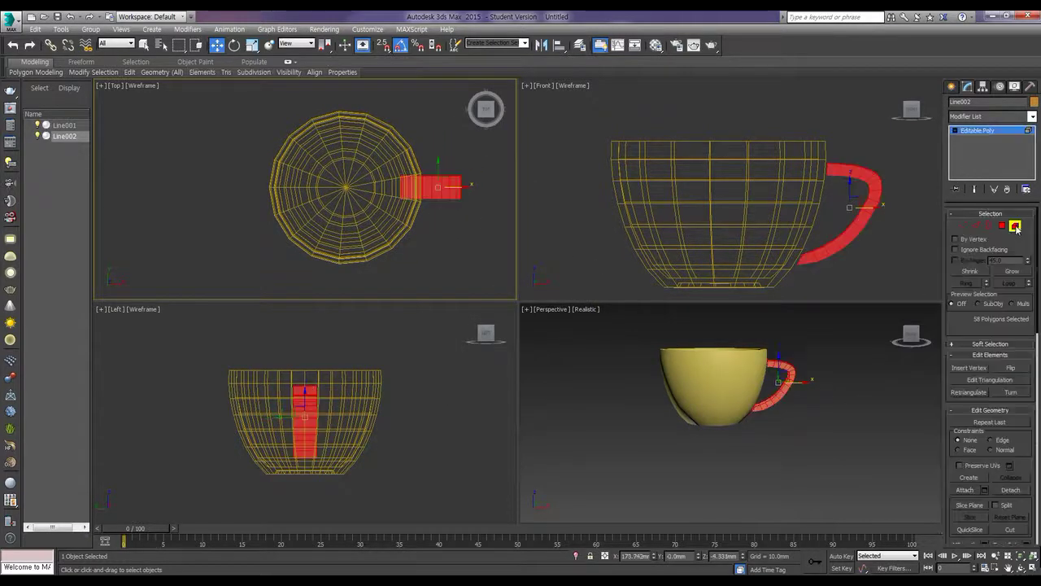
{"action": "left_click", "coordinate": [965, 489]}
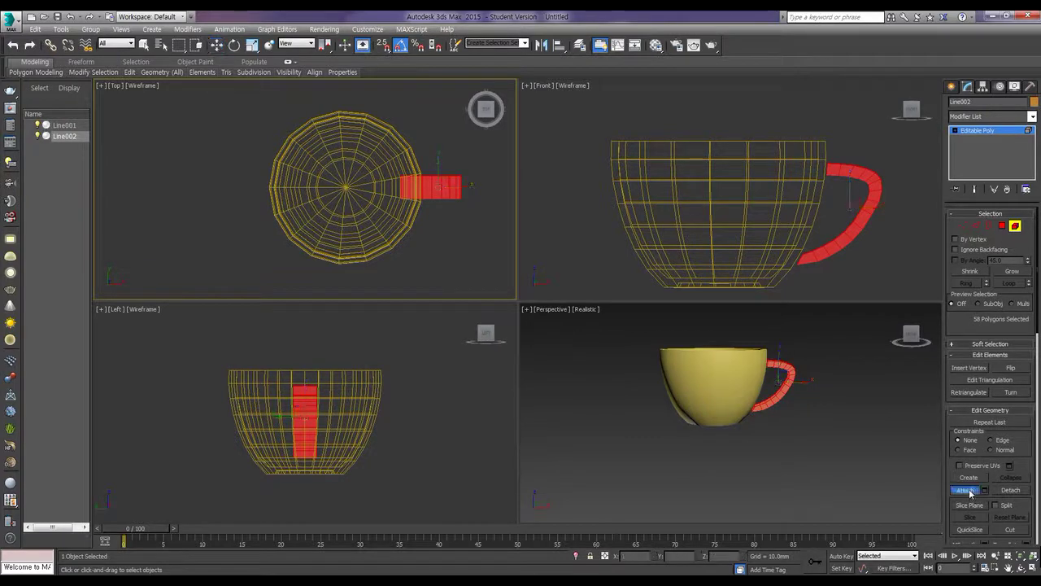
{"action": "left_click", "coordinate": [731, 399]}
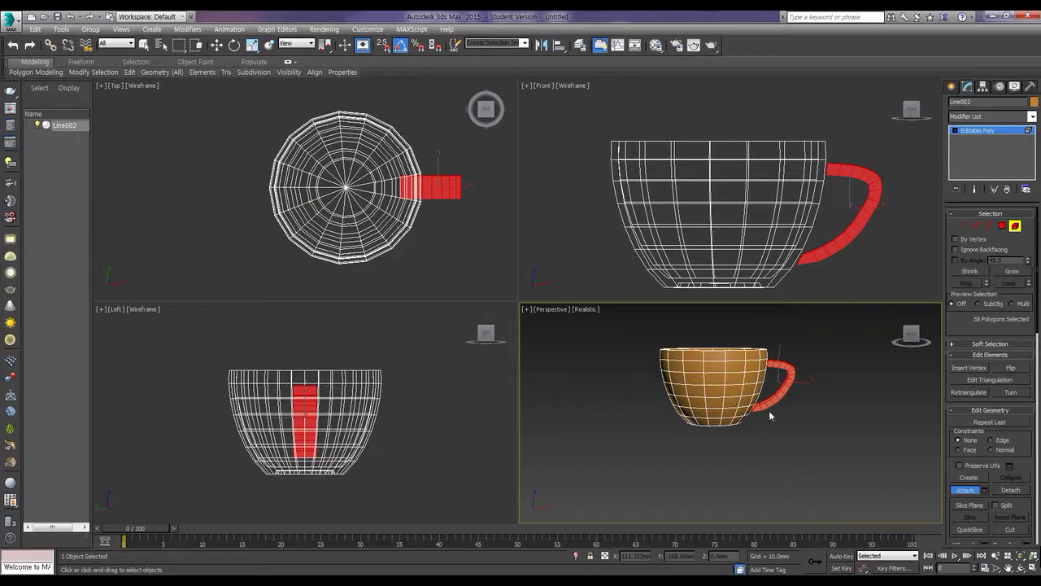
{"action": "key", "text": "w"}
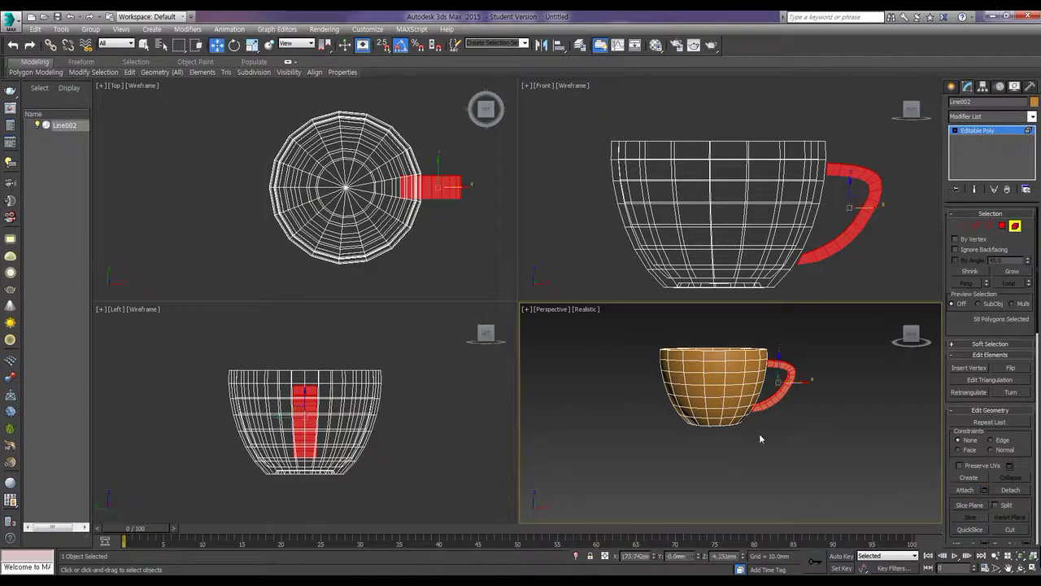
{"action": "left_click", "coordinate": [771, 440]}
{"action": "middle_click_drag", "start_coordinate": [785, 417], "coordinate": [769, 425]}
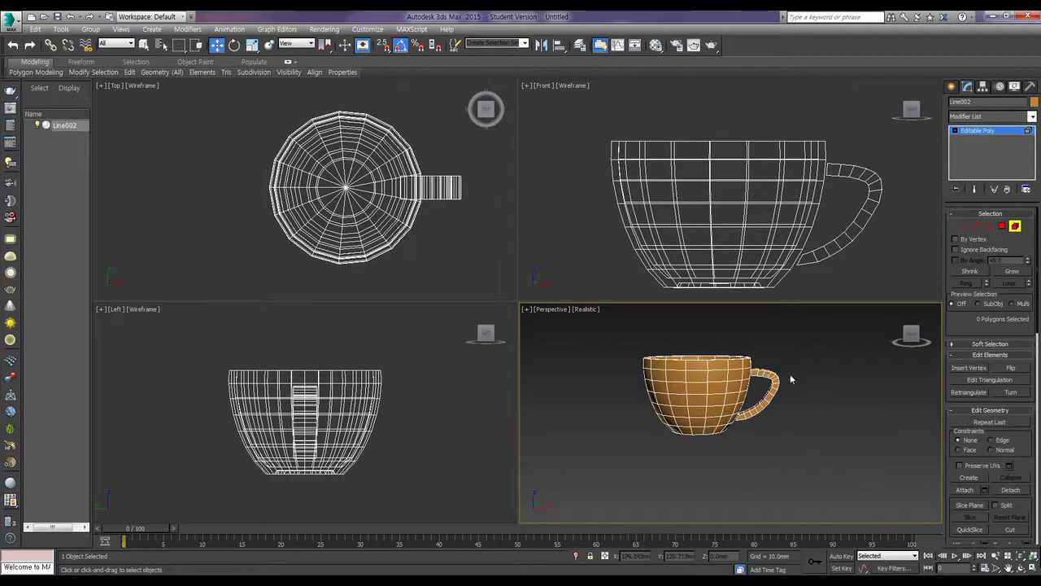
- Select the handle's upper and lower end polygons facing the cup wall and delete them
{"action": "left_click", "coordinate": [1002, 225]}
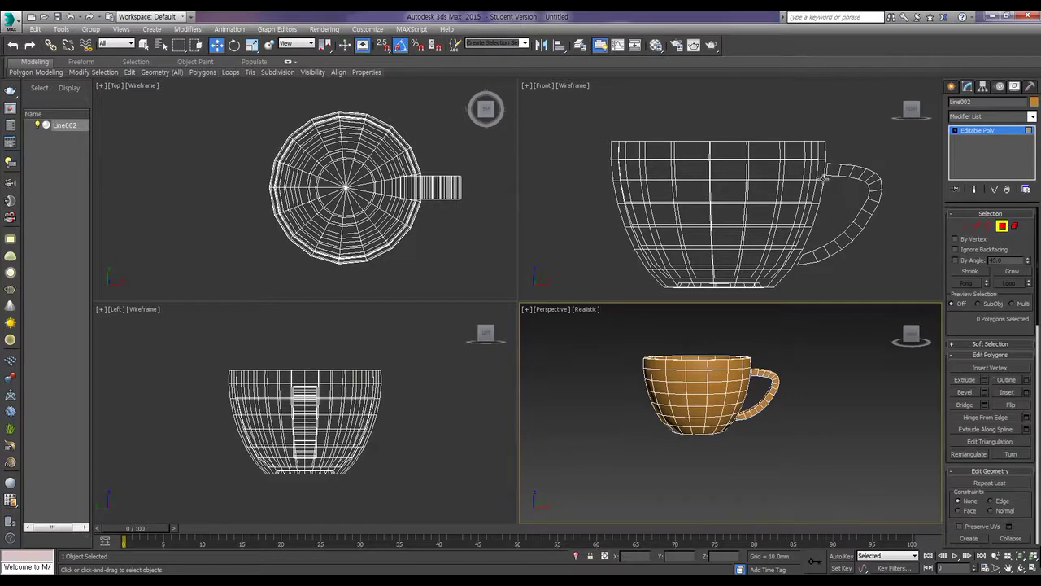
{"action": "scroll", "coordinate": [781, 376], "scroll_direction": "up", "scroll_amount": 6}
{"action": "middle_click_drag", "start_coordinate": [768, 373], "coordinate": [778, 371], "text": "alt"}
{"action": "left_click", "coordinate": [765, 355]}
{"action": "left_click", "coordinate": [727, 481], "text": "ctrl"}
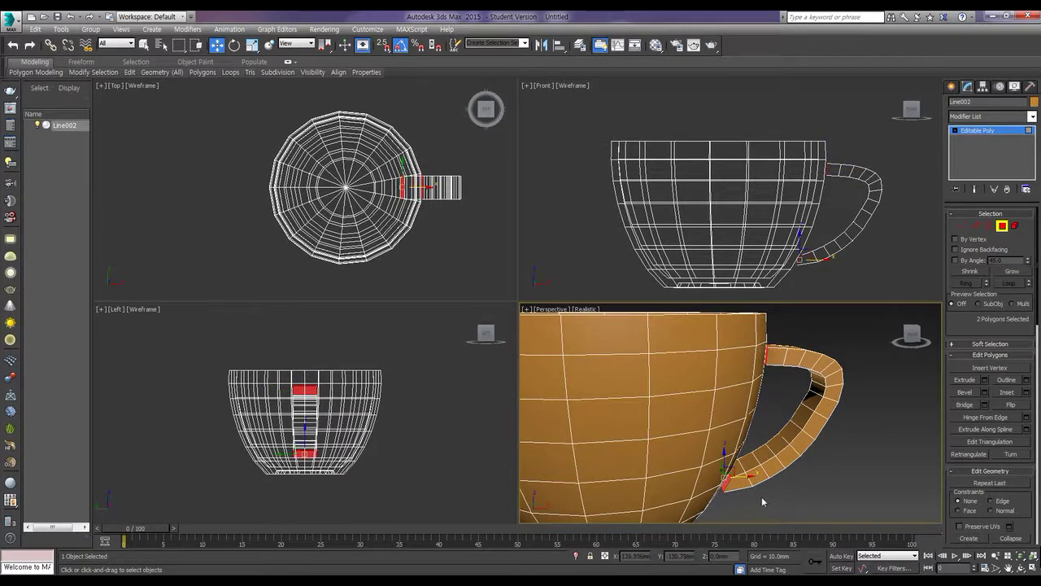
{"action": "key", "text": "F2"}
{"action": "left_click", "coordinate": [761, 497]}
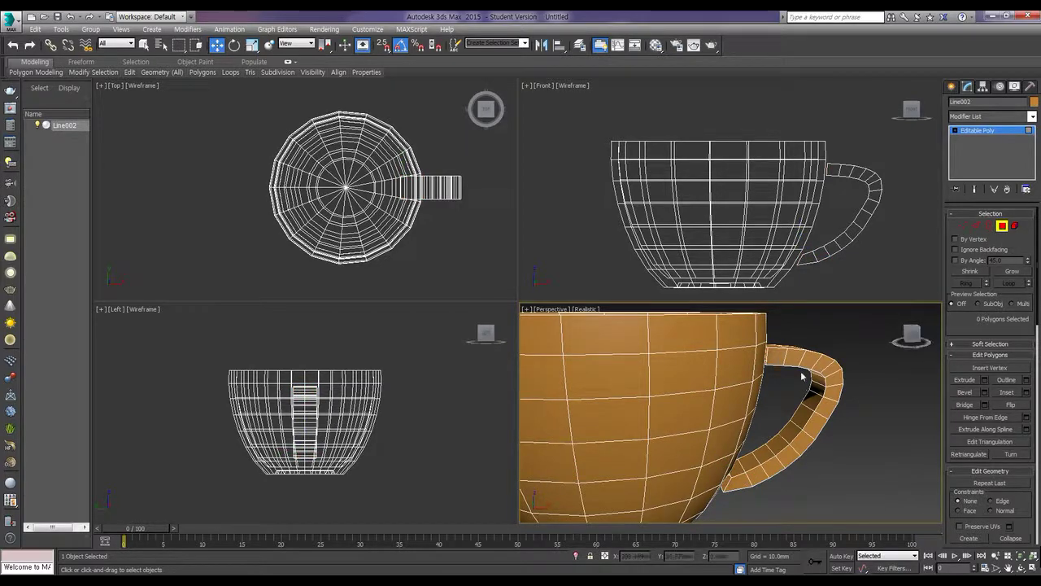
- Delete the two cup wall polygons directly behind the handle's upper and lower ends
{"action": "middle_click_drag", "start_coordinate": [787, 375], "coordinate": [721, 373], "text": "alt"}
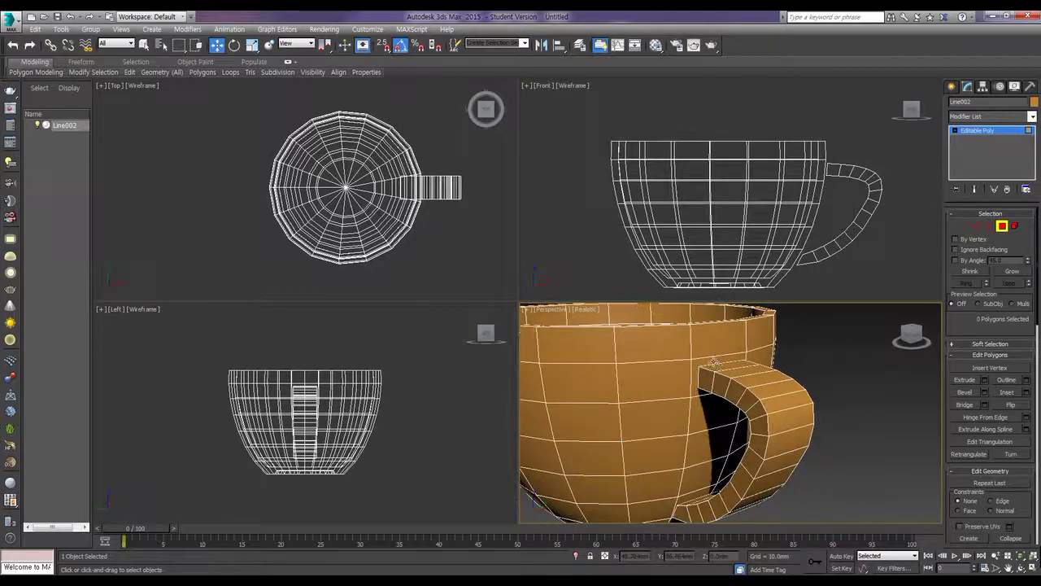
{"action": "left_click", "coordinate": [713, 360]}
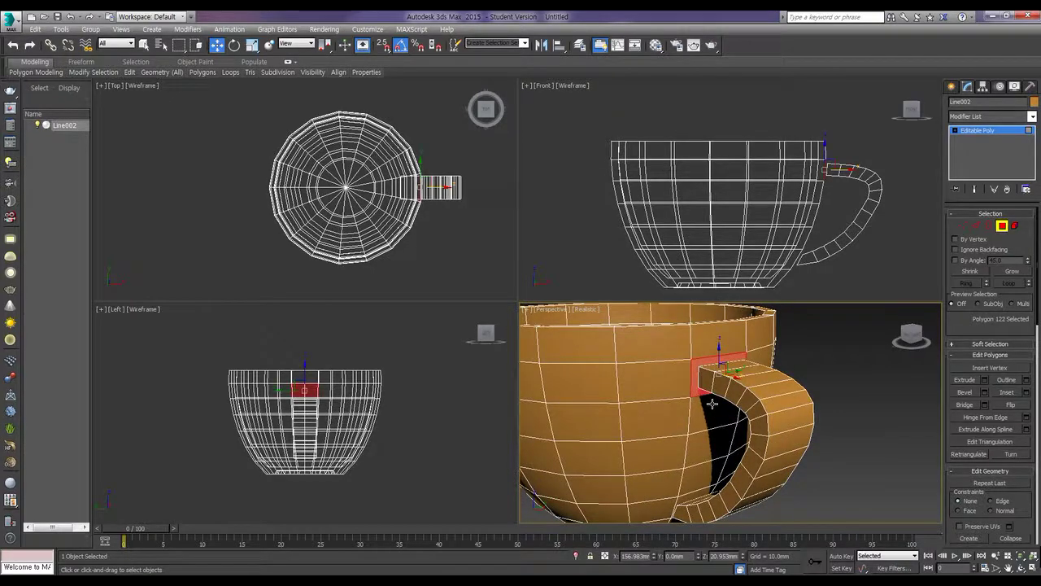
{"action": "left_click", "coordinate": [712, 404]}
{"action": "middle_click_drag", "start_coordinate": [706, 438], "coordinate": [719, 428], "text": "alt"}
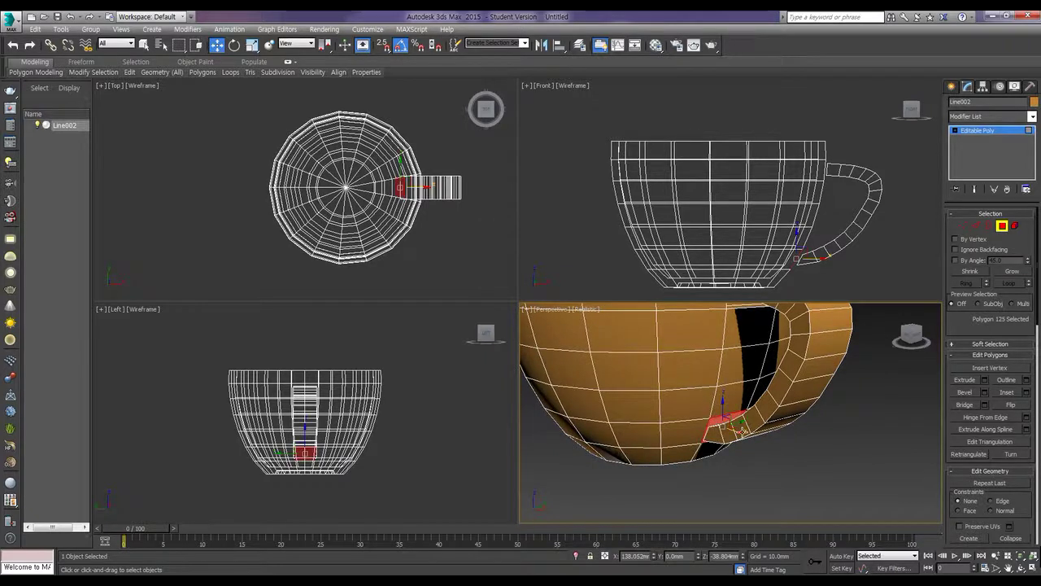
- Bridge the open border at the handle's upper end to the matching opening in the cup wall
{"action": "left_click", "coordinate": [988, 227]}
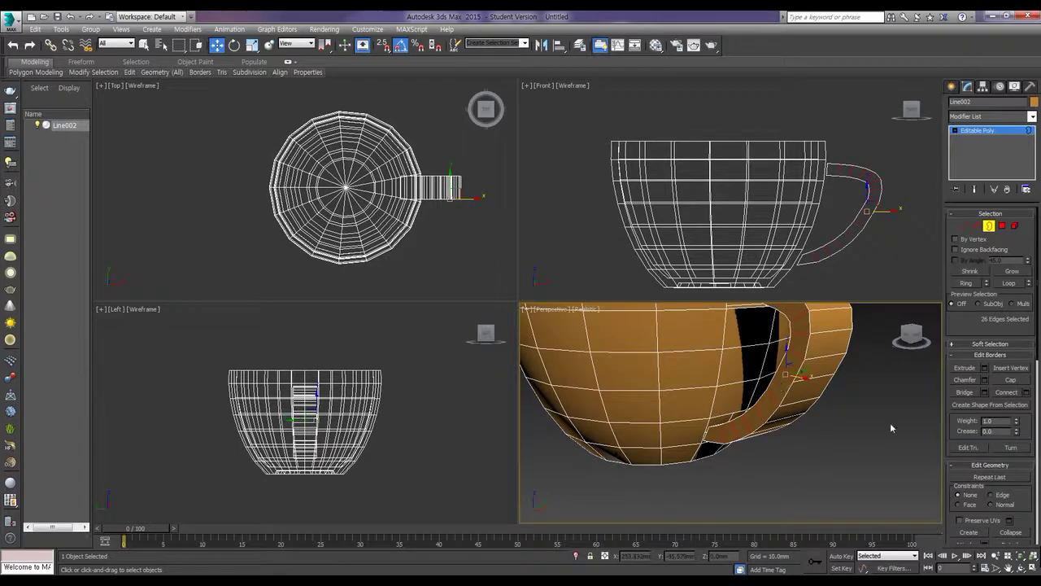
{"action": "middle_click_drag", "start_coordinate": [794, 366], "coordinate": [826, 407], "text": "alt"}
{"action": "middle_click_drag", "start_coordinate": [787, 336], "coordinate": [845, 371], "text": "alt"}
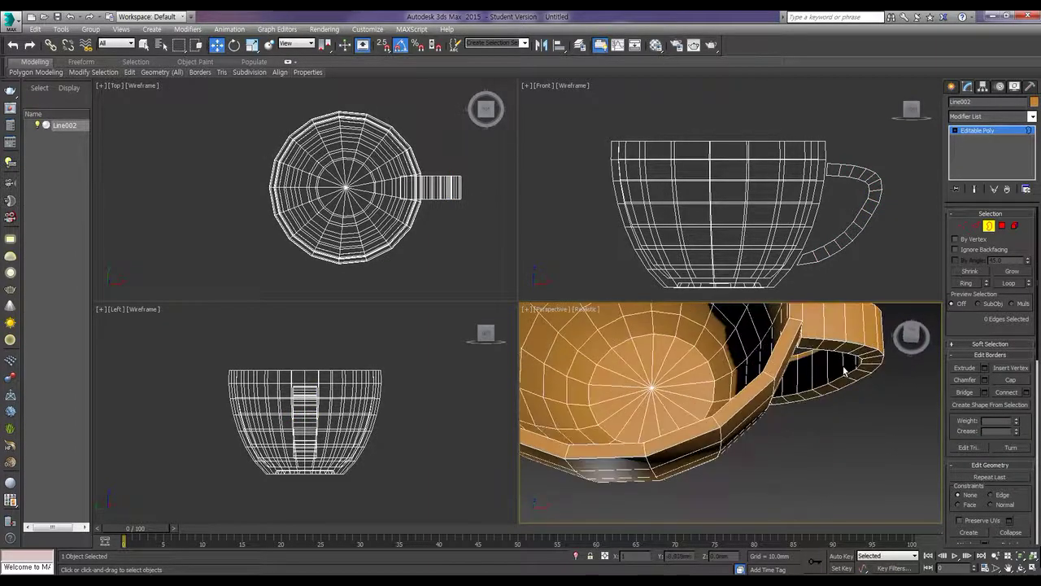
{"action": "left_click", "coordinate": [801, 333]}
{"action": "mouse_move", "coordinate": [831, 366]}
{"action": "middle_mouse_down", "text": "alt"}
{"action": "mouse_move", "coordinate": [810, 365]}
{"action": "mouse_move", "coordinate": [822, 357]}
{"action": "middle_mouse_up", "text": "alt"}
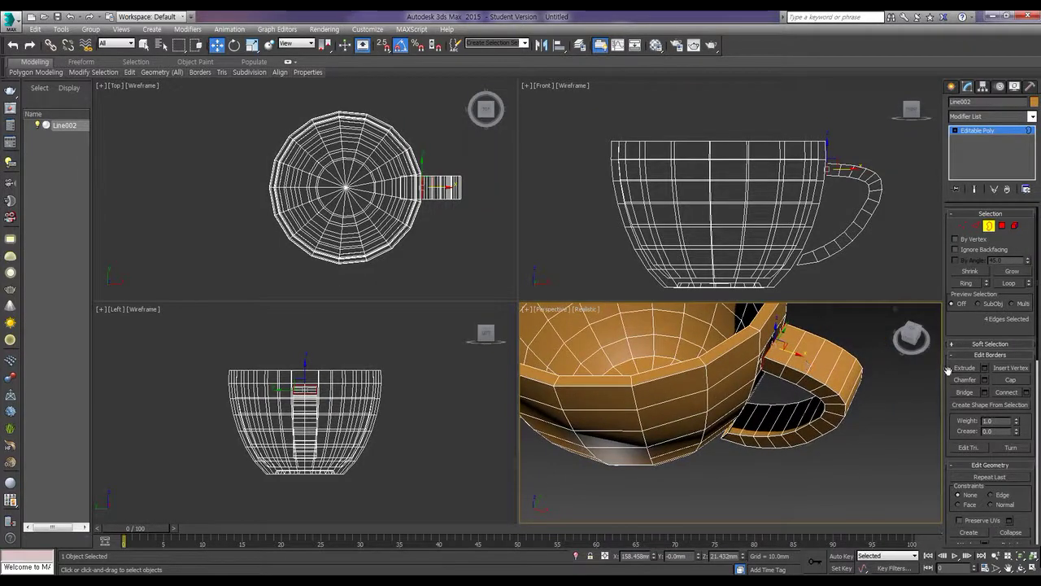
{"action": "left_click", "coordinate": [967, 394]}
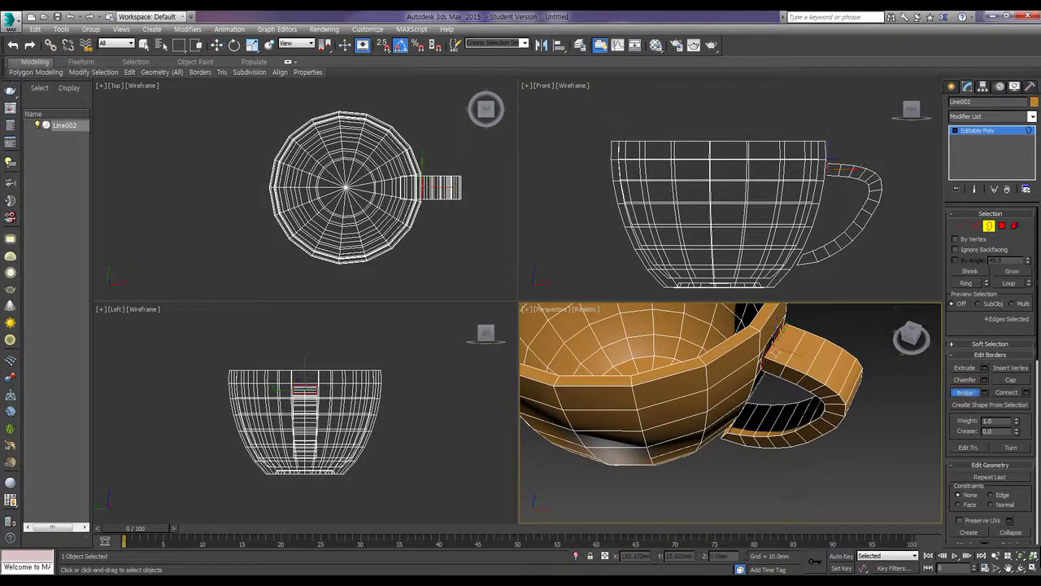
{"action": "scroll", "coordinate": [775, 356], "scroll_direction": "up", "scroll_amount": 5}
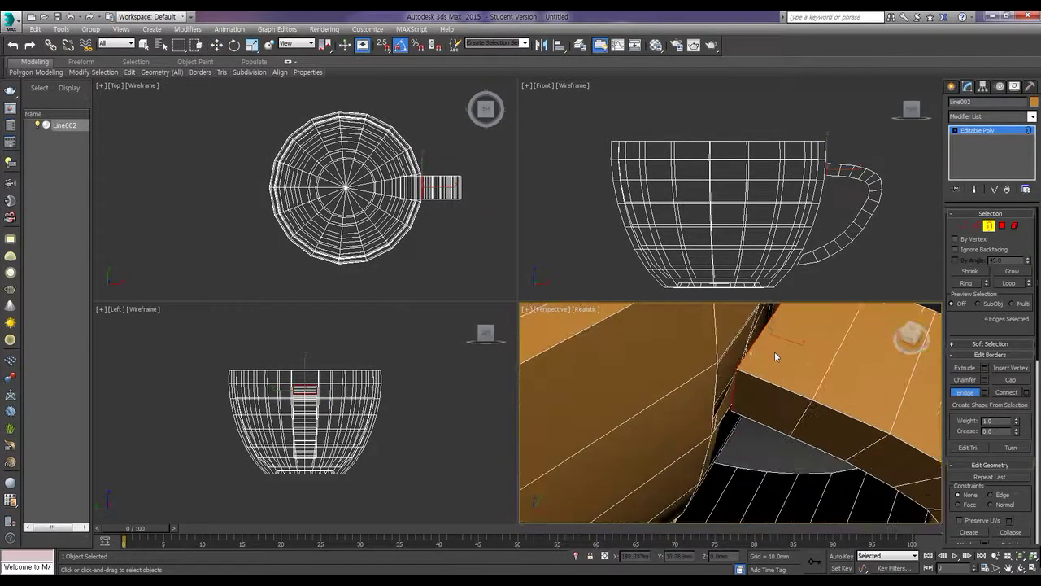
{"action": "left_click", "coordinate": [736, 333]}
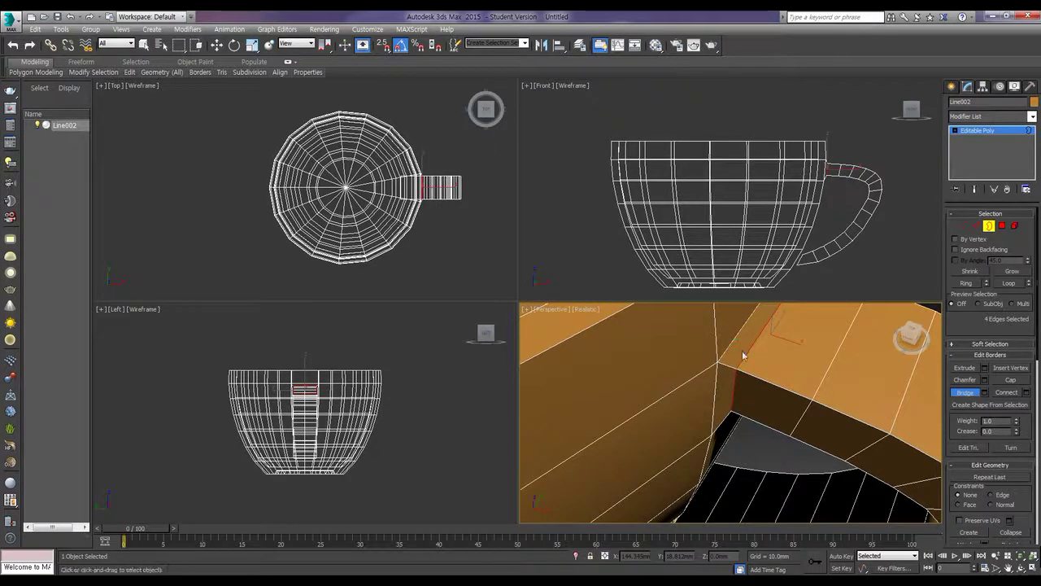
- Finish bridging at the handle's lower end and leave border editing
{"action": "scroll", "coordinate": [743, 356], "scroll_direction": "down", "scroll_amount": 3}
{"action": "middle_click_drag", "start_coordinate": [725, 358], "coordinate": [694, 321], "text": "alt"}
{"action": "middle_click_drag", "start_coordinate": [731, 359], "coordinate": [846, 448], "text": "alt"}
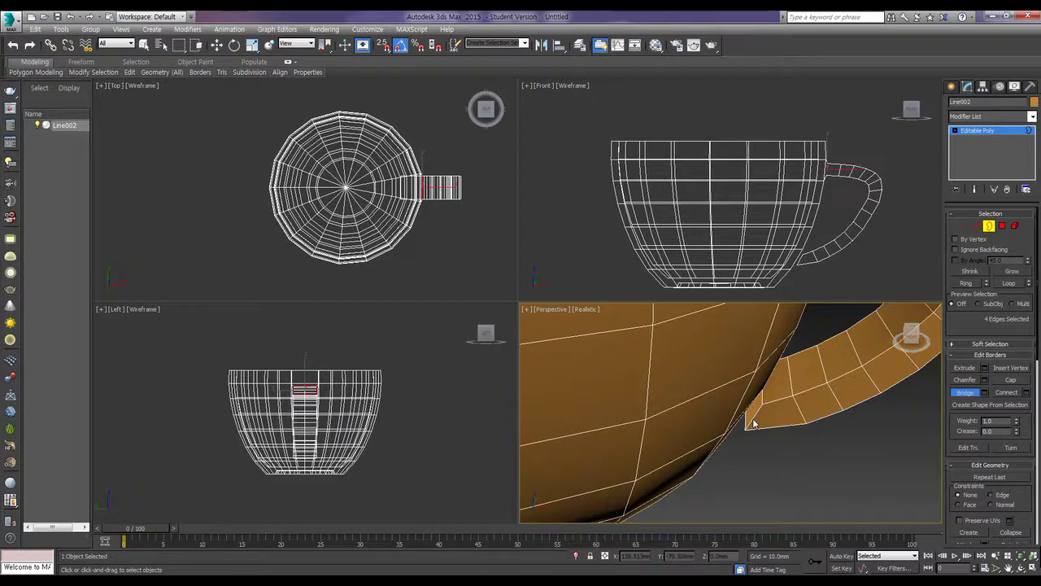
{"action": "key", "text": "w"}
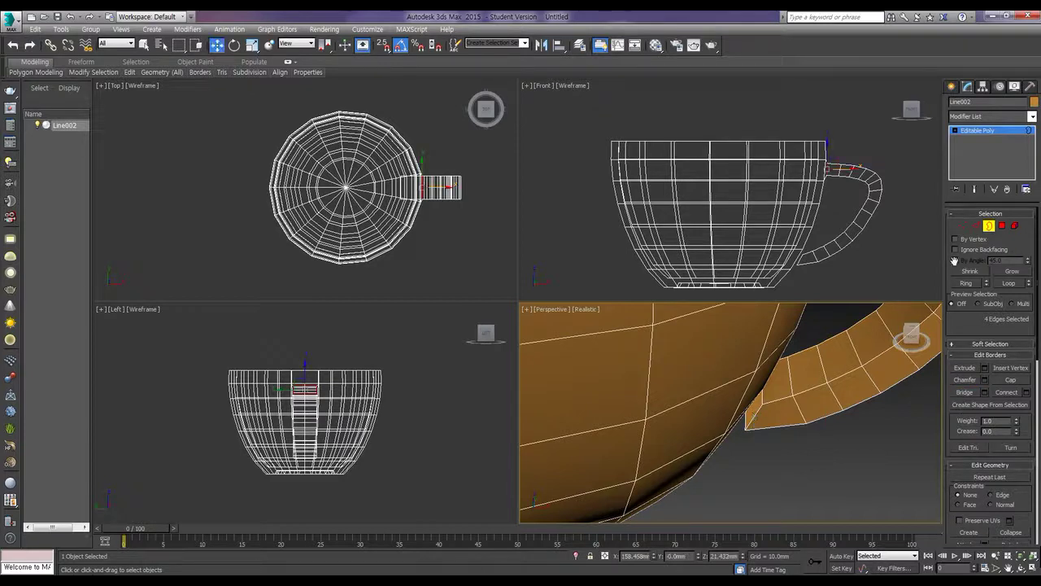
{"action": "left_click", "coordinate": [988, 227]}
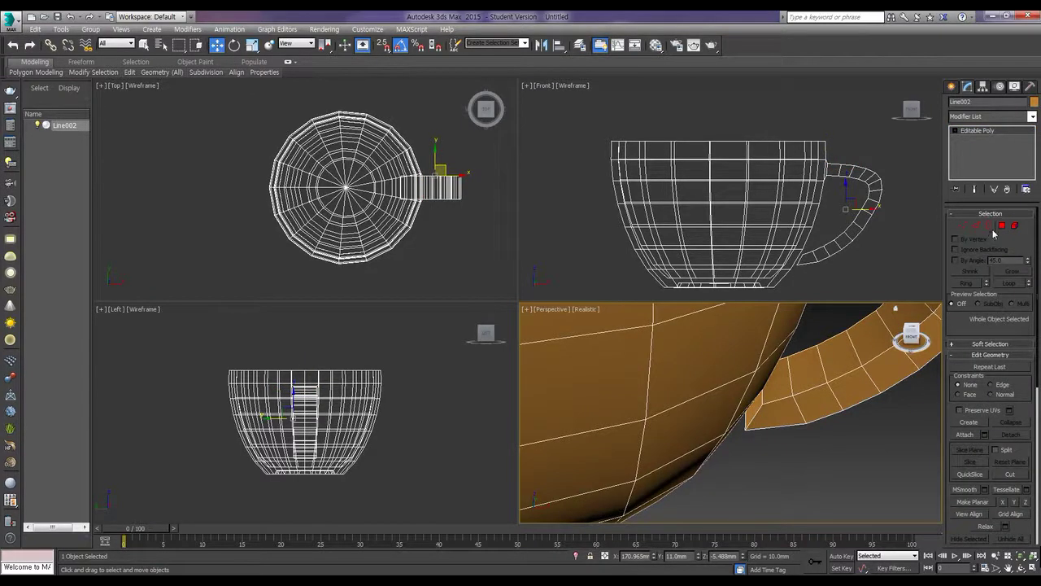
- Try to bridge the open border at the handle's lower end to the matching opening in the cup wall
{"action": "left_click", "coordinate": [989, 227]}
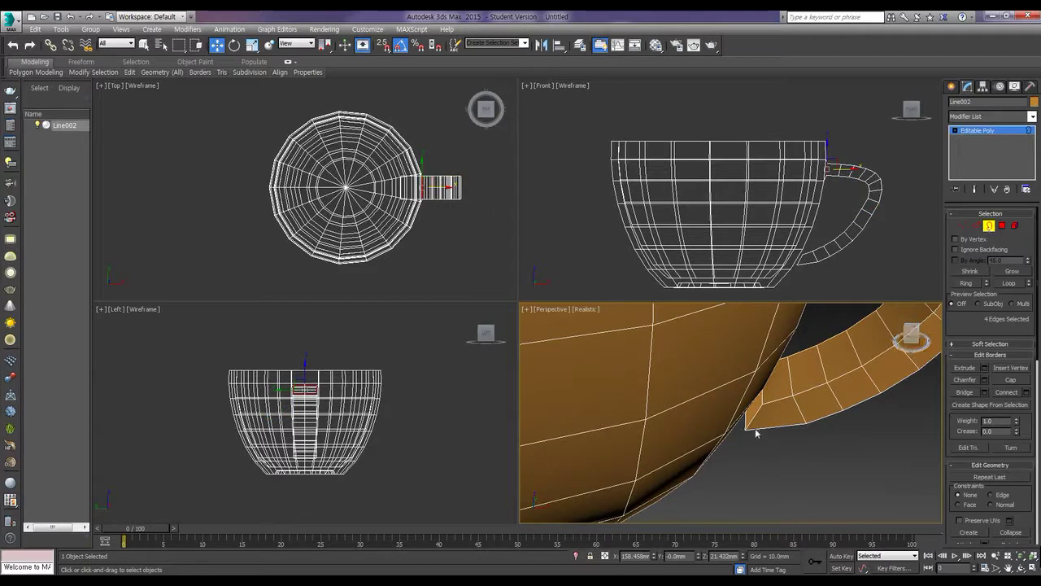
{"action": "left_click", "coordinate": [769, 455]}
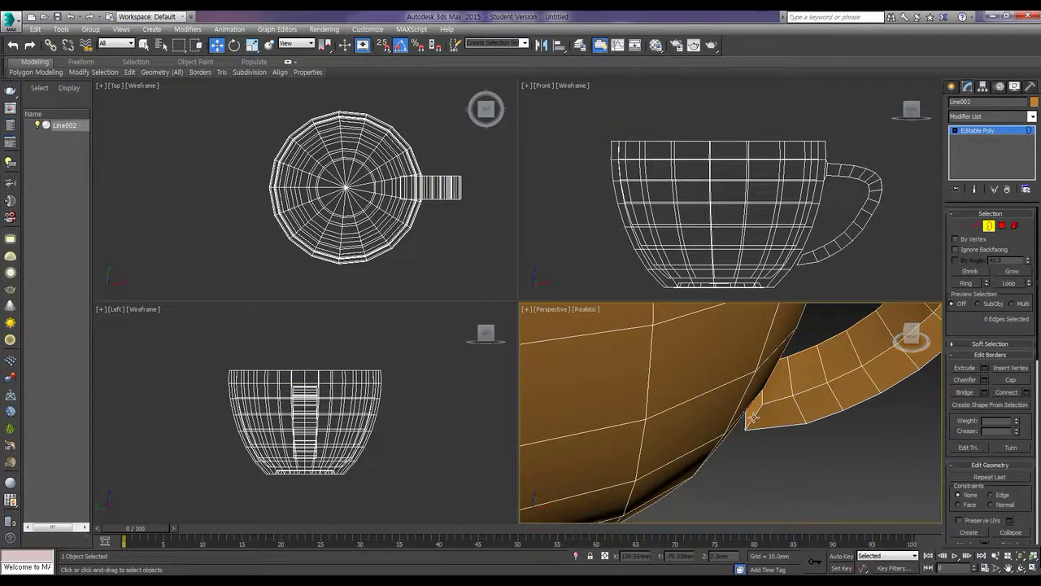
{"action": "left_click", "coordinate": [755, 416]}
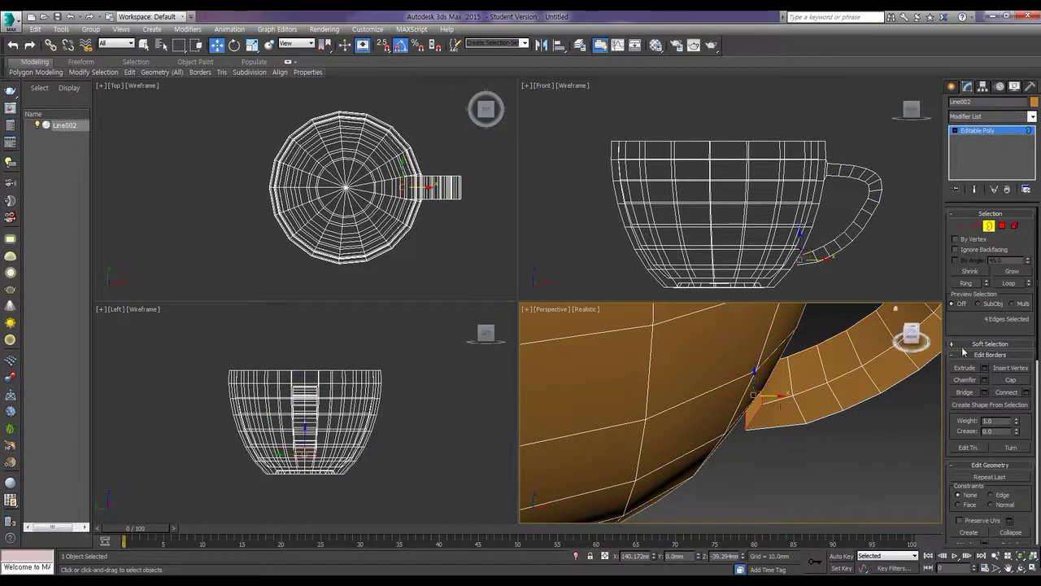
{"action": "left_click", "coordinate": [965, 392]}
{"action": "middle_click_drag", "start_coordinate": [781, 407], "coordinate": [721, 392], "text": "alt"}
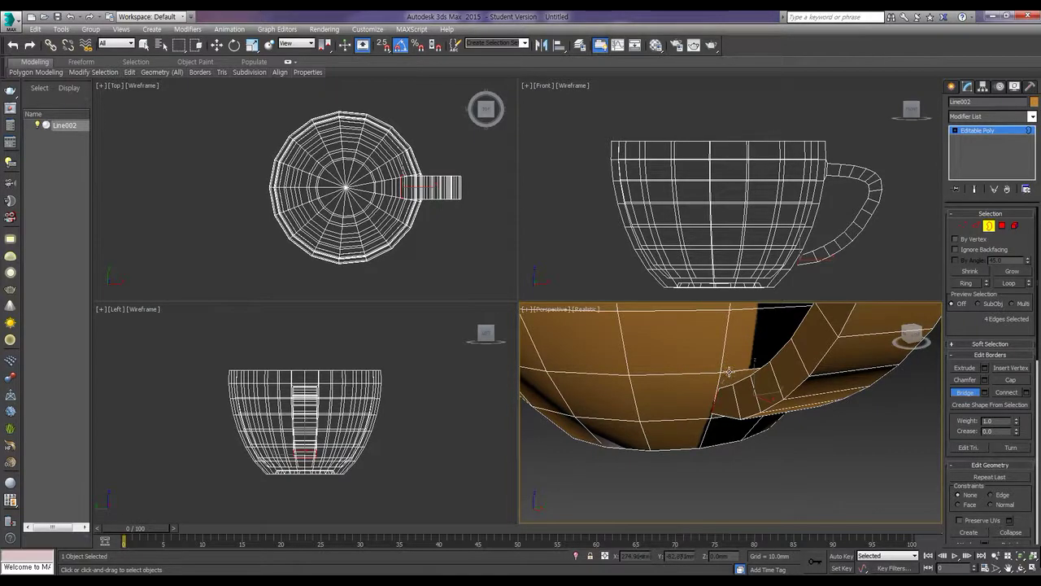
{"action": "middle_click_drag", "start_coordinate": [732, 399], "coordinate": [767, 401], "text": "alt"}
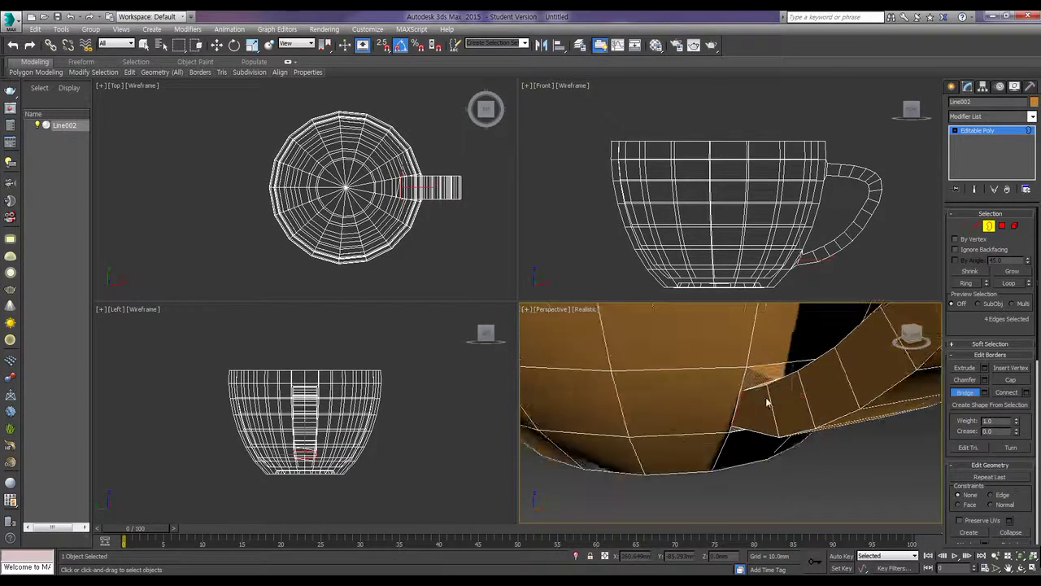
{"action": "scroll", "coordinate": [767, 401], "scroll_direction": "up", "scroll_amount": 2}
{"action": "scroll", "coordinate": [759, 396], "scroll_direction": "down", "scroll_amount": 2}
{"action": "middle_click_drag", "start_coordinate": [758, 394], "coordinate": [796, 363], "text": "alt"}
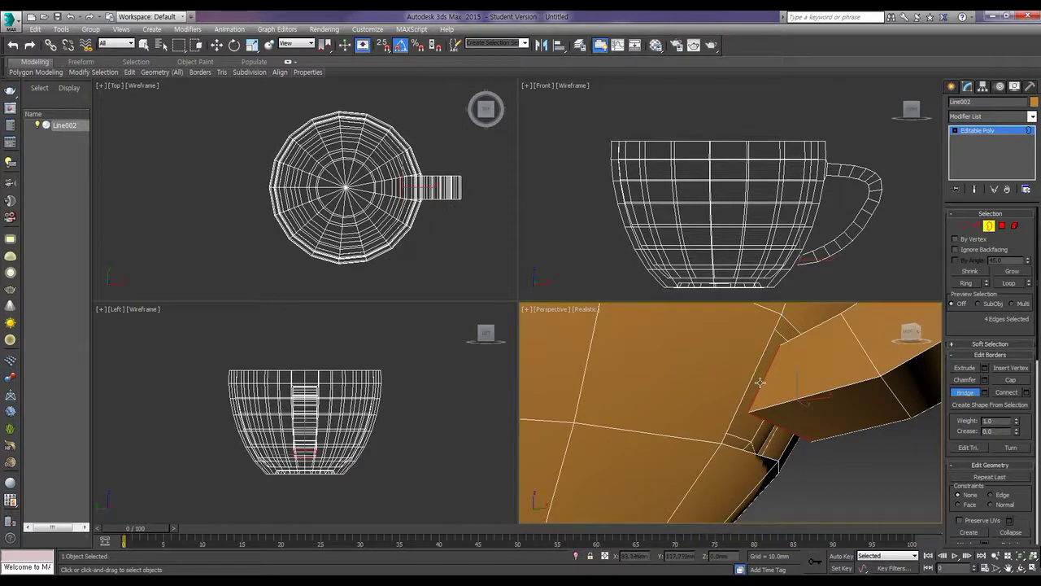
{"action": "middle_click_drag", "start_coordinate": [792, 431], "coordinate": [816, 416], "text": "alt"}
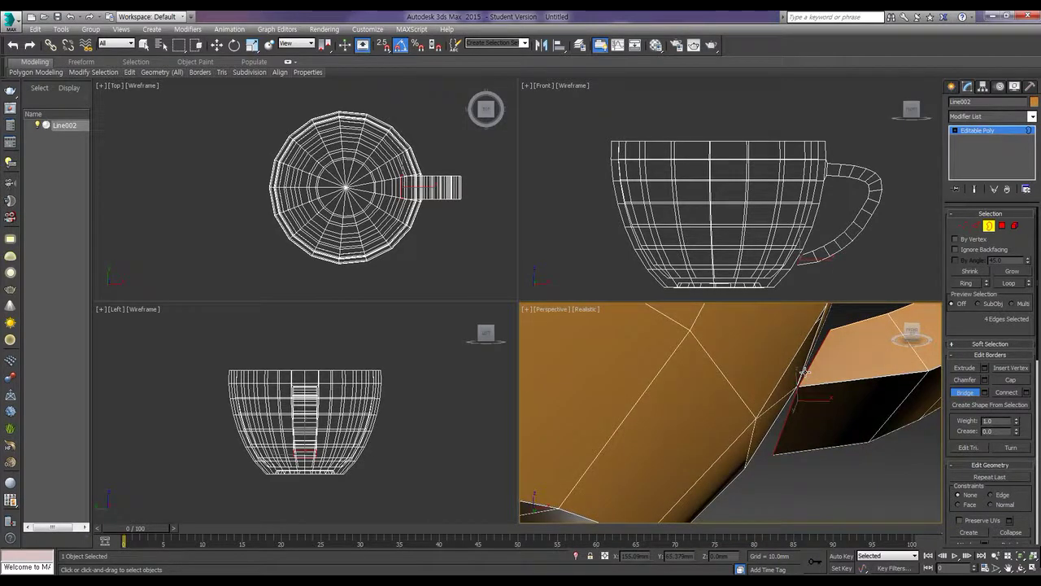
{"action": "middle_click_drag", "start_coordinate": [802, 376], "coordinate": [790, 394], "text": "alt"}
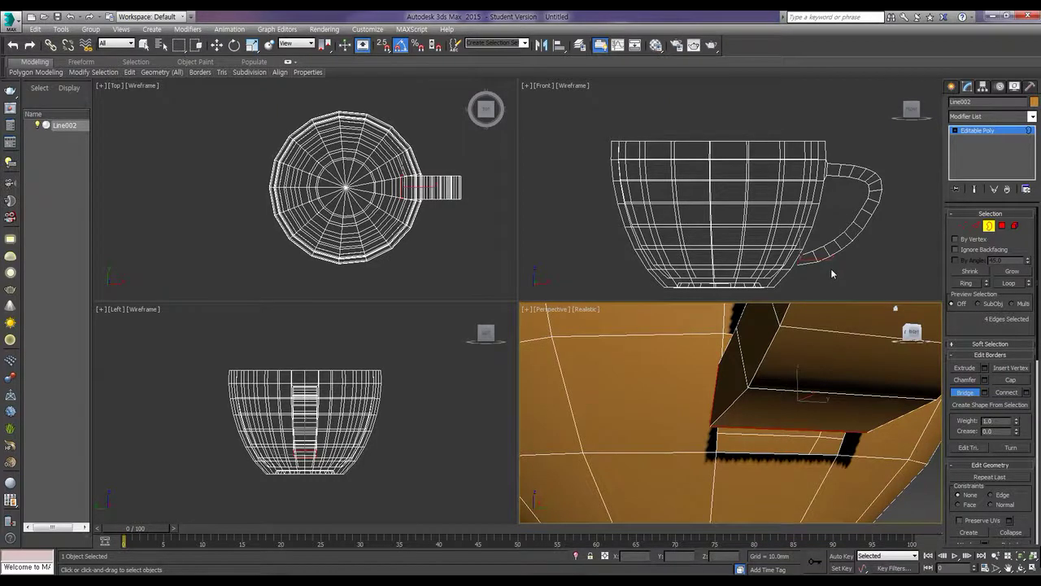
{"action": "key", "text": "e"}
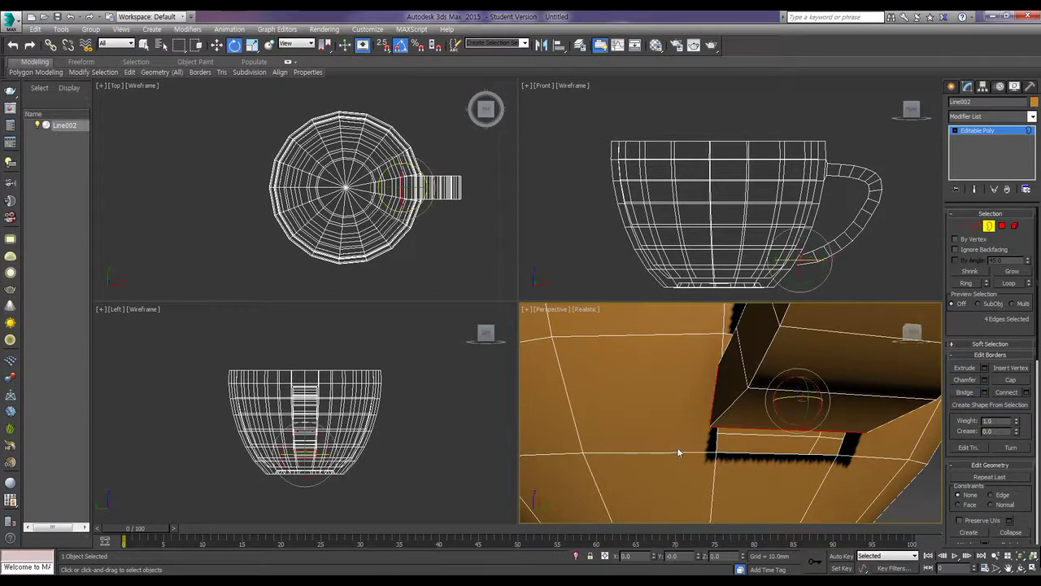
{"action": "key", "text": "r"}
{"action": "right_click", "coordinate": [796, 259]}
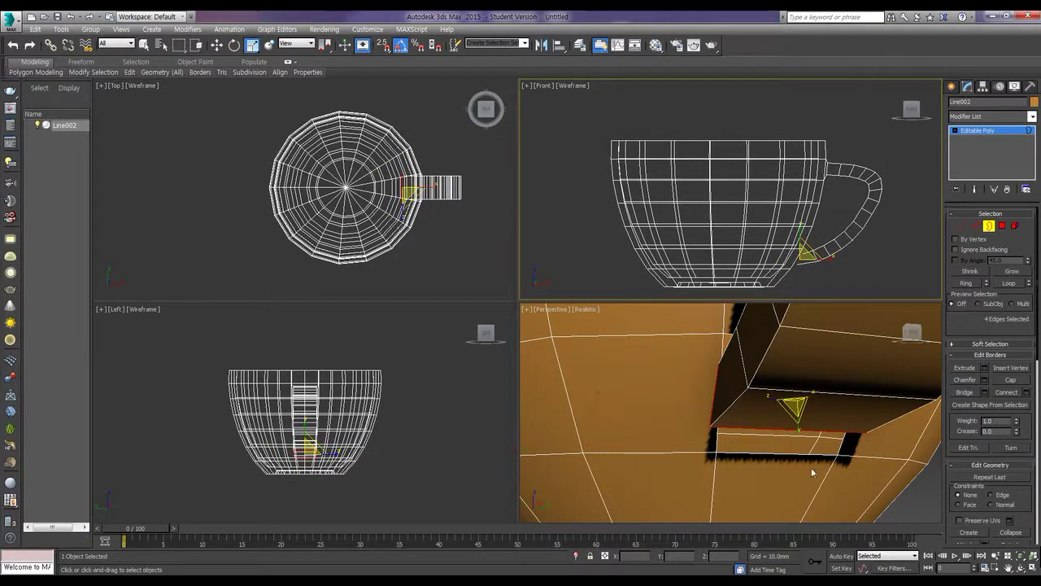
{"action": "left_click_drag", "start_coordinate": [793, 407], "coordinate": [803, 413]}
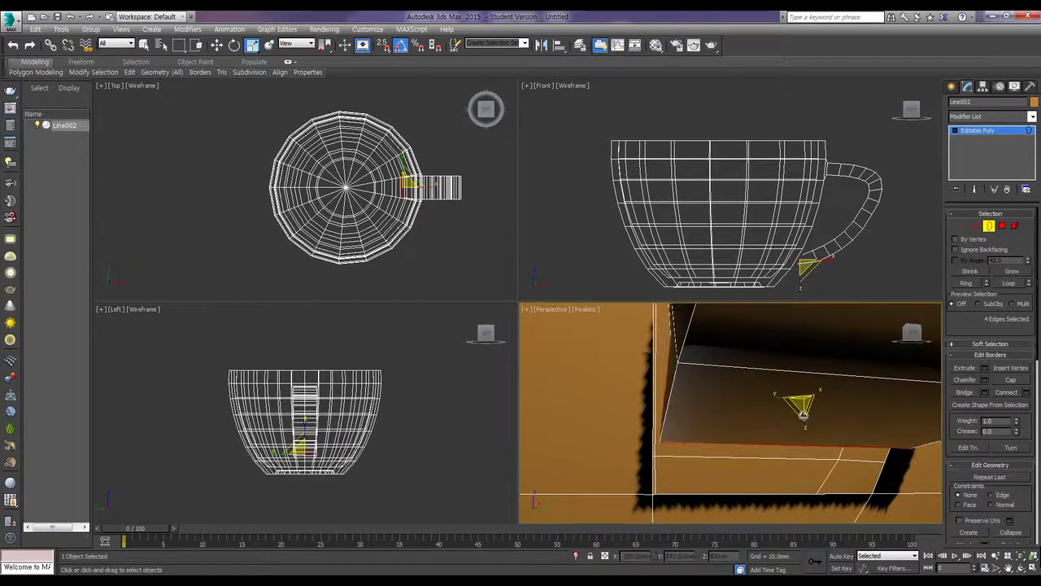
{"action": "left_click", "coordinate": [849, 277]}
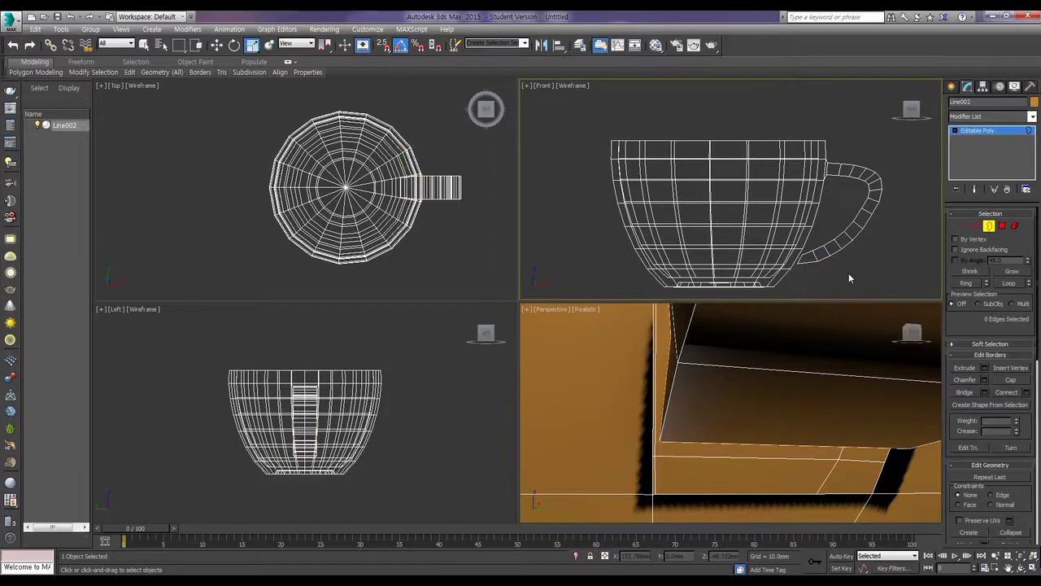
{"action": "left_click", "coordinate": [834, 431]}
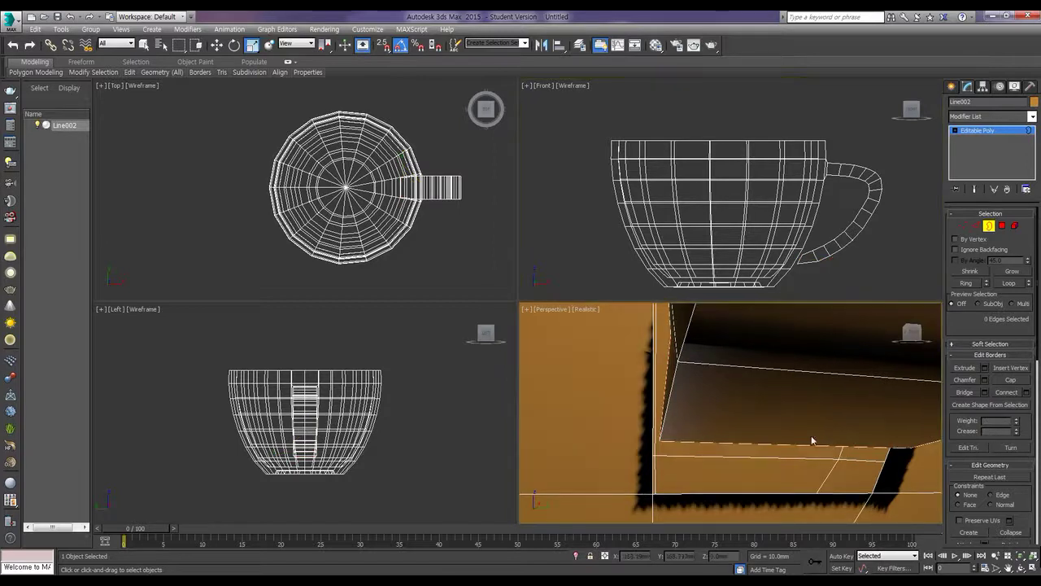
{"action": "left_click", "coordinate": [964, 392]}
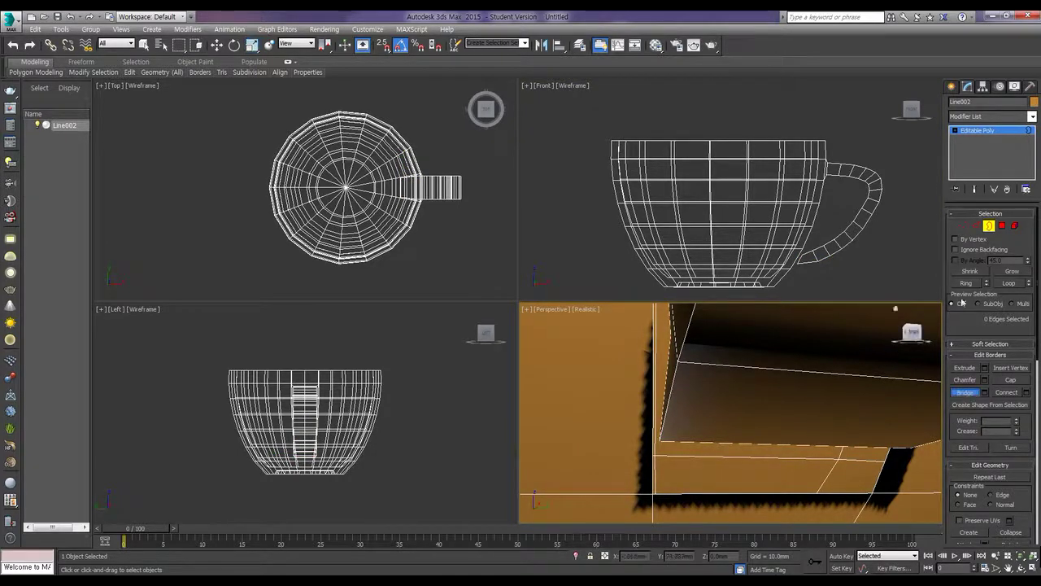
{"action": "key", "text": "w"}
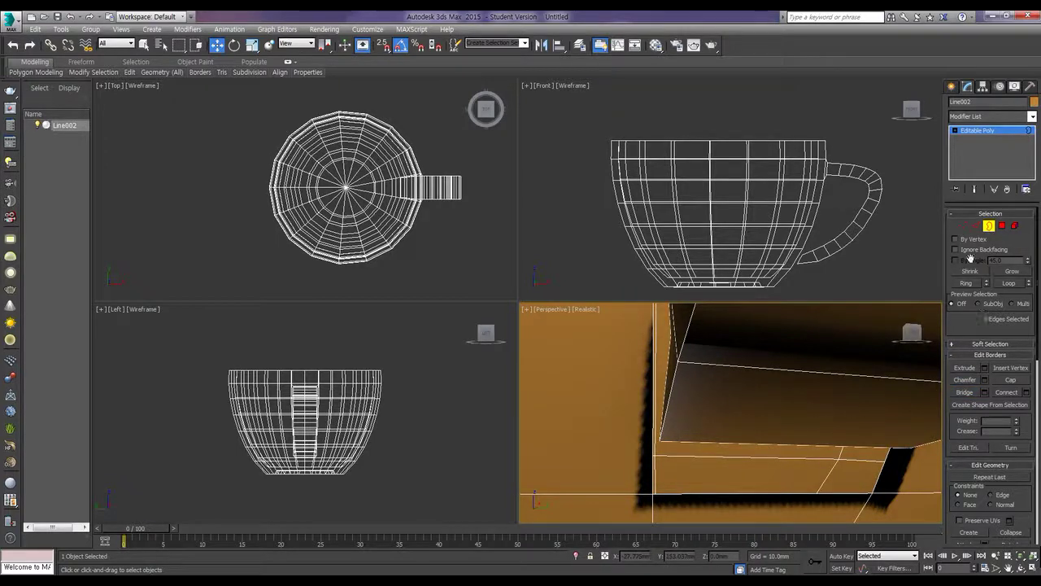
- Reselect the border at the handle's lower end, try the bridge to the cup wall again, and clear the selection
{"action": "scroll", "coordinate": [704, 419], "scroll_direction": "up", "scroll_amount": 6}
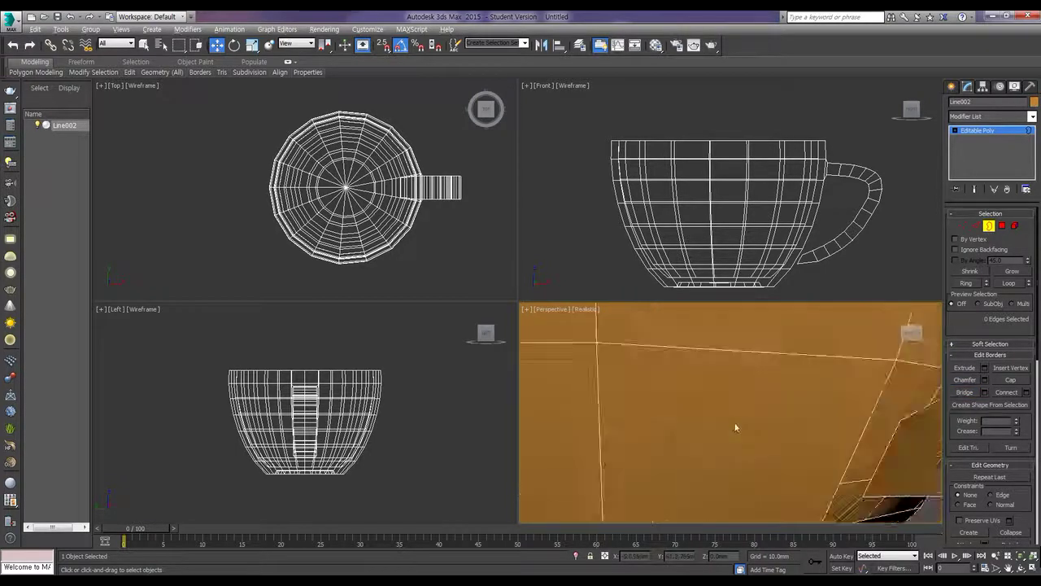
{"action": "middle_click_drag", "start_coordinate": [730, 429], "coordinate": [787, 397], "text": "alt"}
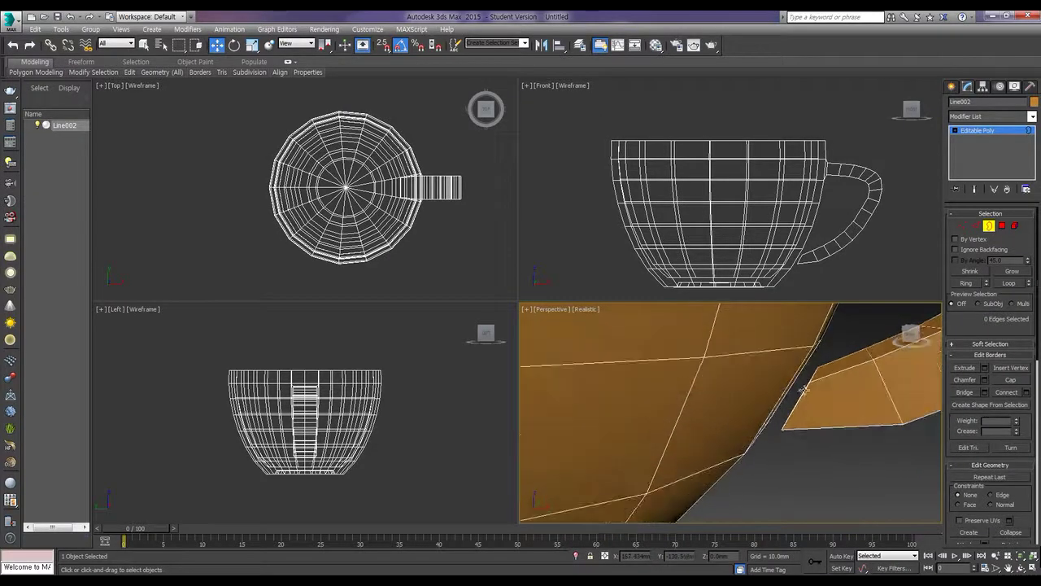
{"action": "left_click", "coordinate": [802, 391]}
{"action": "left_click", "coordinate": [803, 391]}
{"action": "middle_click_drag", "start_coordinate": [802, 390], "coordinate": [797, 390], "text": "alt"}
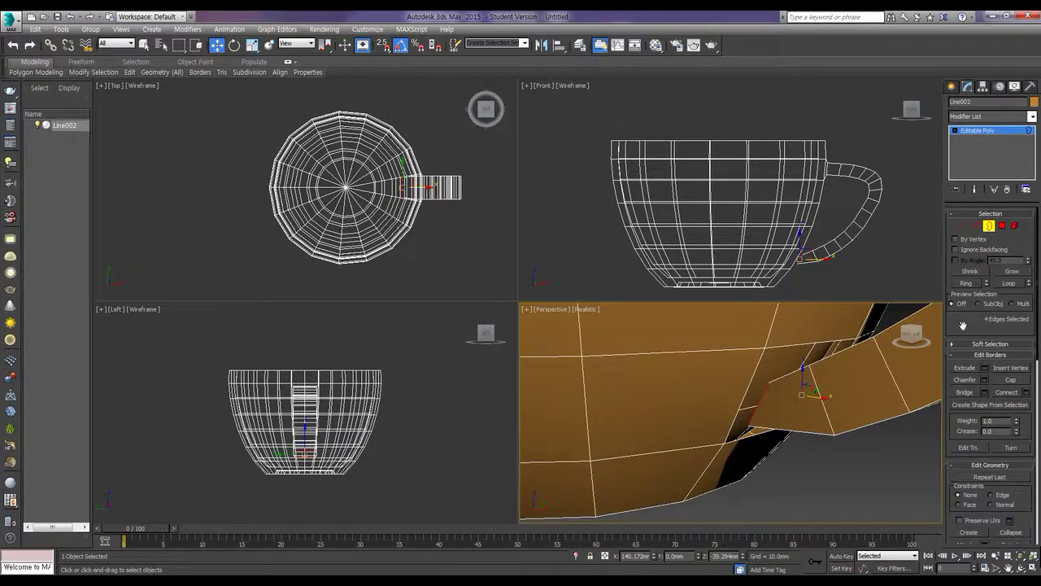
{"action": "left_click", "coordinate": [965, 392]}
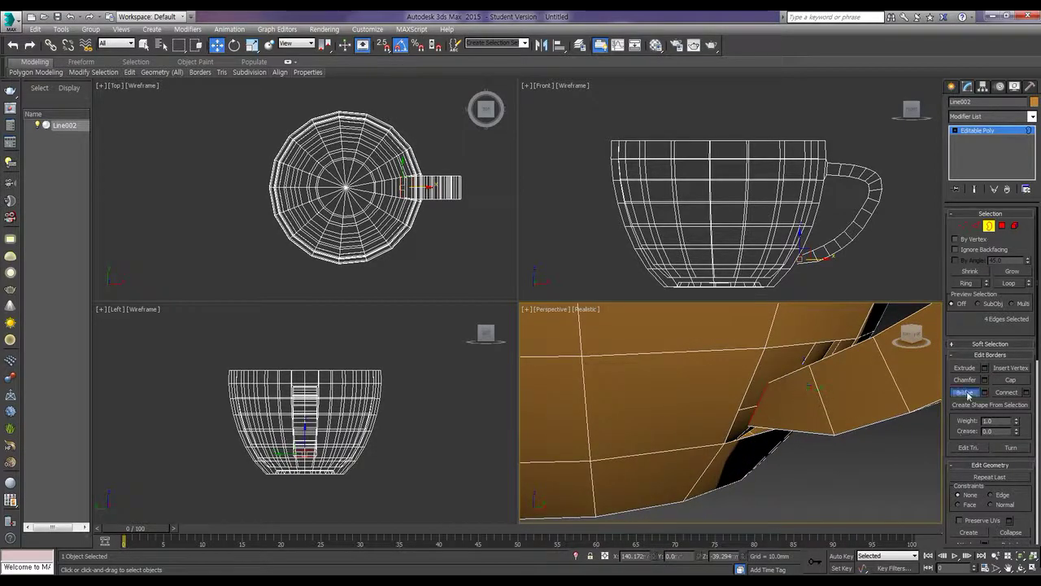
{"action": "left_click", "coordinate": [750, 379]}
{"action": "scroll", "coordinate": [761, 394], "scroll_direction": "down", "scroll_amount": 4}
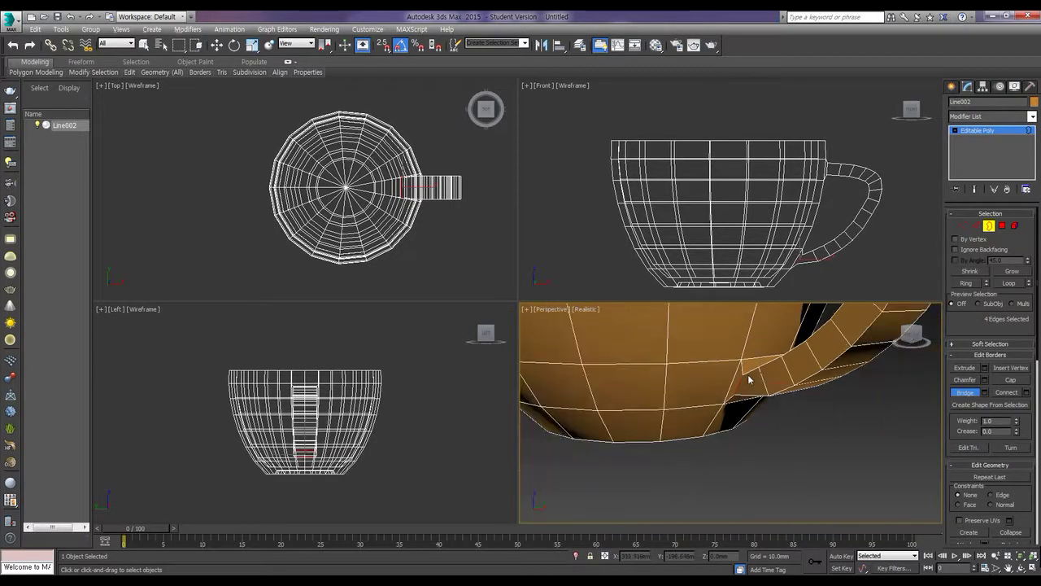
{"action": "scroll", "coordinate": [749, 379], "scroll_direction": "down", "scroll_amount": 4}
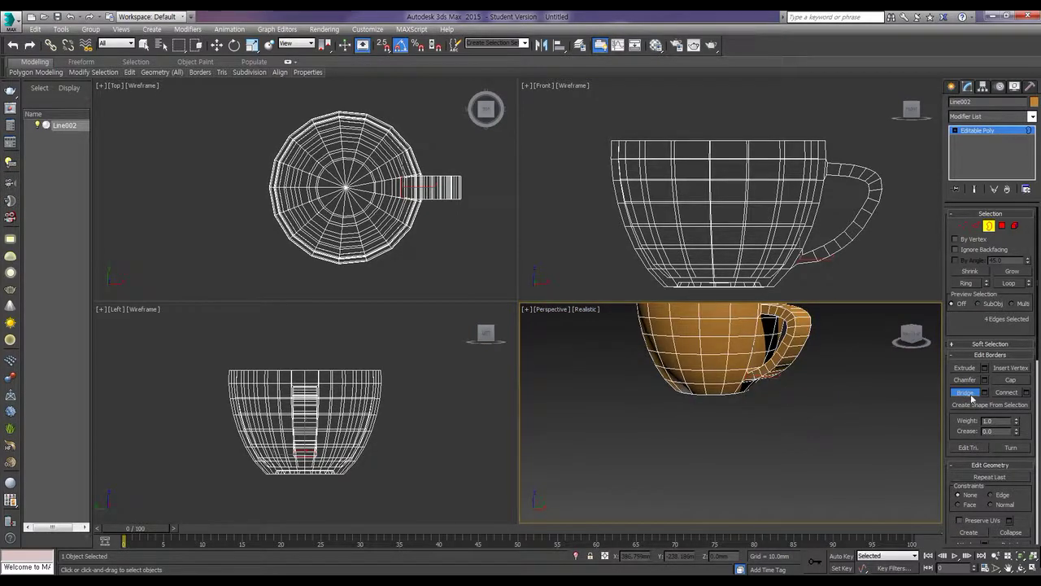
{"action": "key", "text": "w"}
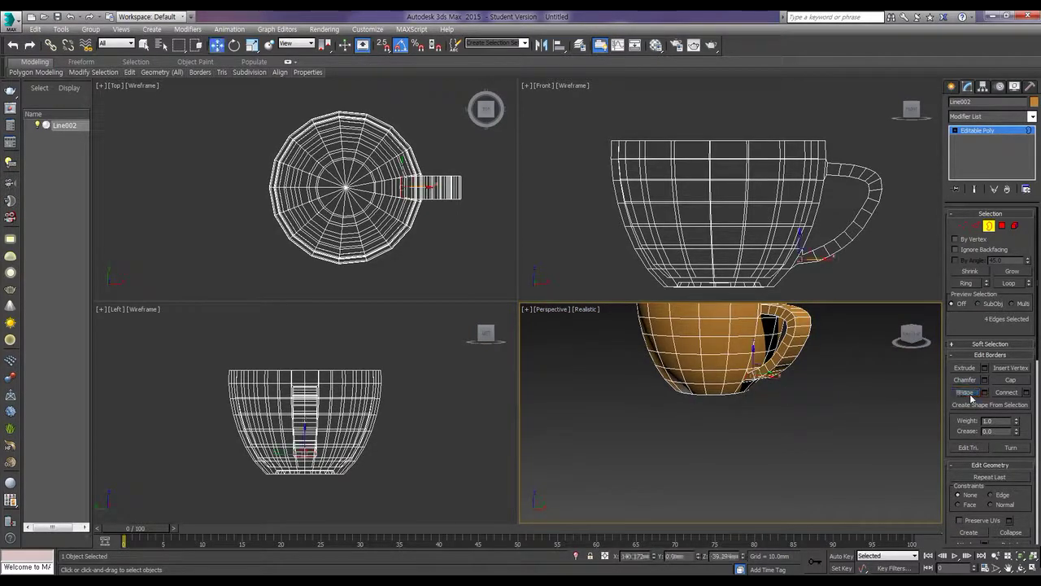
{"action": "left_click", "coordinate": [765, 418]}
- Leave border editing and apply a TurboSmooth modifier to the whole cup
{"action": "middle_click_drag", "start_coordinate": [746, 418], "coordinate": [792, 453], "text": "alt"}
{"action": "scroll", "coordinate": [774, 386], "scroll_direction": "down", "scroll_amount": 4}
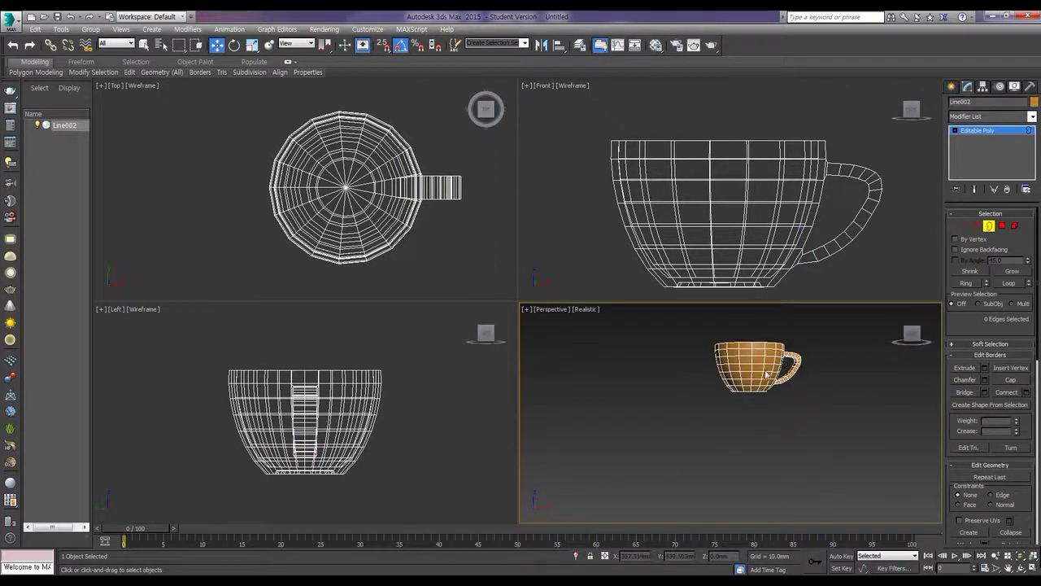
{"action": "scroll", "coordinate": [767, 372], "scroll_direction": "up", "scroll_amount": 3}
{"action": "middle_click_drag", "start_coordinate": [767, 372], "coordinate": [789, 371], "text": "alt"}
{"action": "scroll", "coordinate": [741, 440], "scroll_direction": "down", "scroll_amount": 2}
{"action": "left_click", "coordinate": [979, 135]}
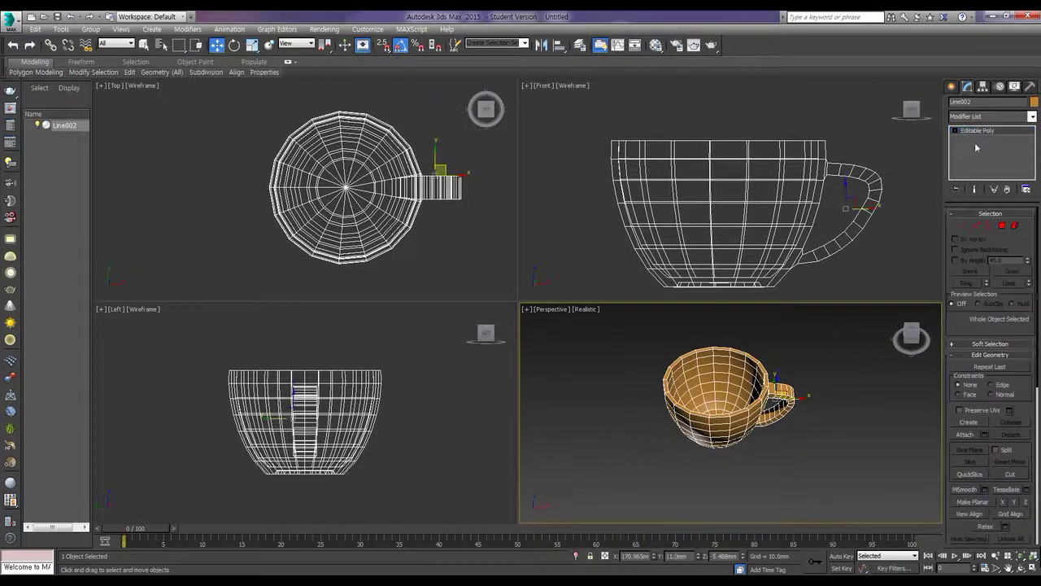
{"action": "left_click", "coordinate": [970, 116]}
{"action": "key", "text": "t"}
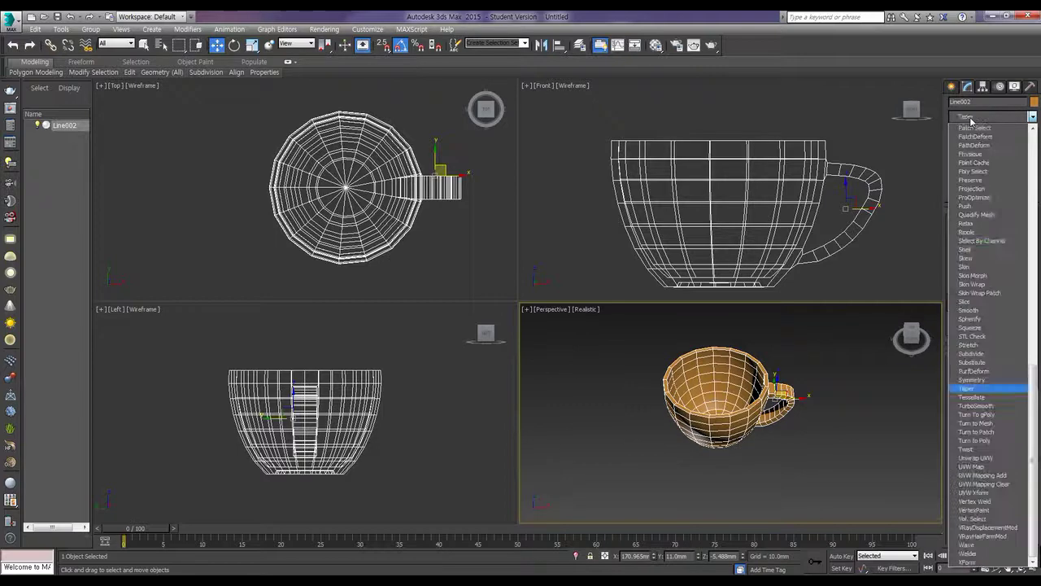
{"action": "left_click", "coordinate": [978, 406]}
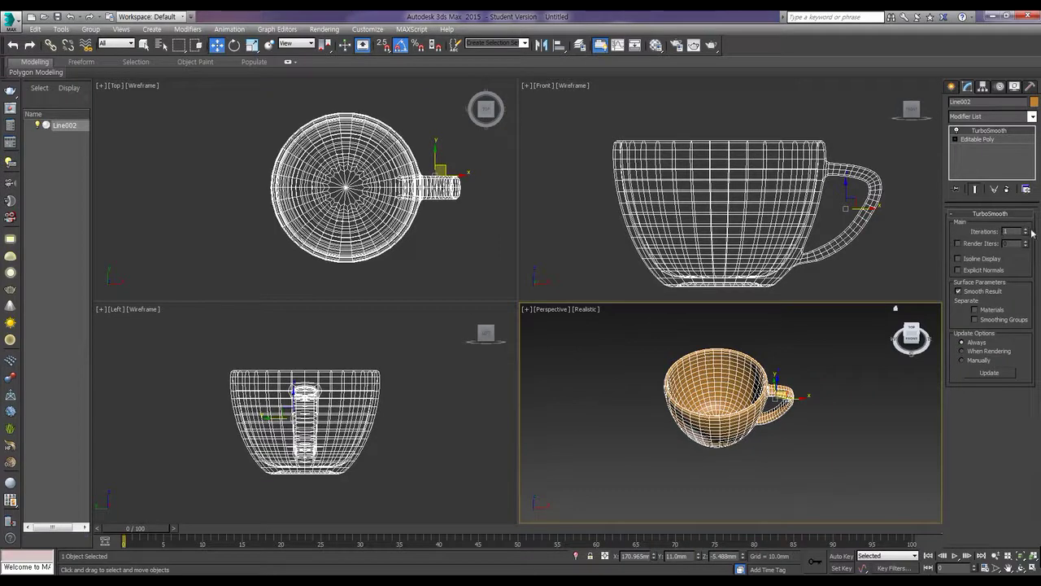
- Deselect the cup and examine its smoothed surface and handle joints from below and above
{"action": "left_click", "coordinate": [817, 446]}
{"action": "middle_click_drag", "start_coordinate": [794, 443], "coordinate": [769, 301], "text": "alt"}
{"action": "left_click", "coordinate": [801, 360]}
{"action": "left_click", "coordinate": [841, 459]}
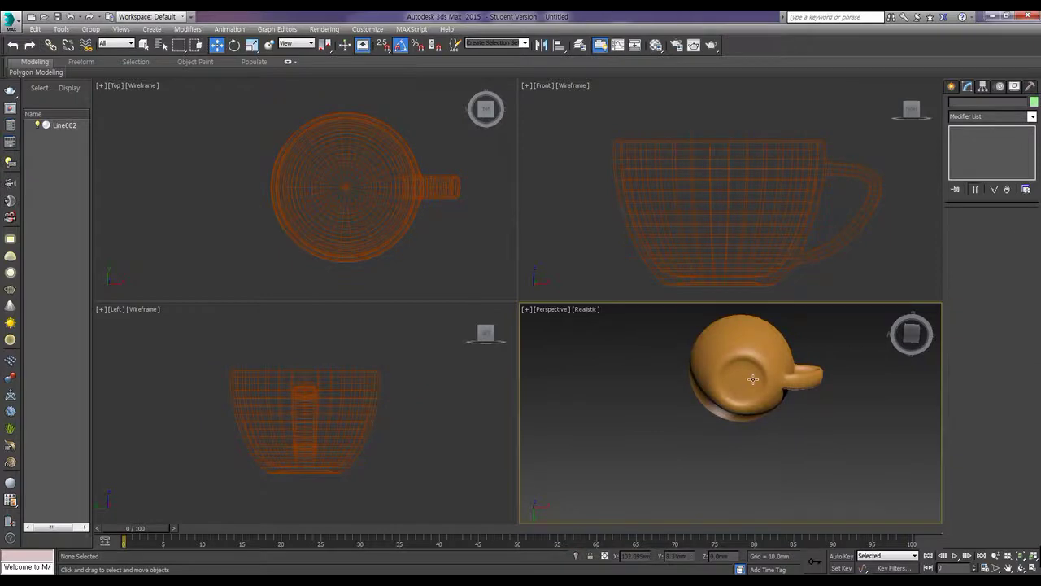
{"action": "left_click", "coordinate": [754, 379]}
{"action": "middle_click_drag", "start_coordinate": [754, 379], "coordinate": [753, 403], "text": "alt"}
{"action": "middle_click_drag", "start_coordinate": [781, 458], "coordinate": [749, 476], "text": "alt"}
{"action": "left_click", "coordinate": [808, 441]}
- Set the cup's TurboSmooth iterations to 2 and deselect it to check the finished shape
{"action": "left_click", "coordinate": [761, 400]}
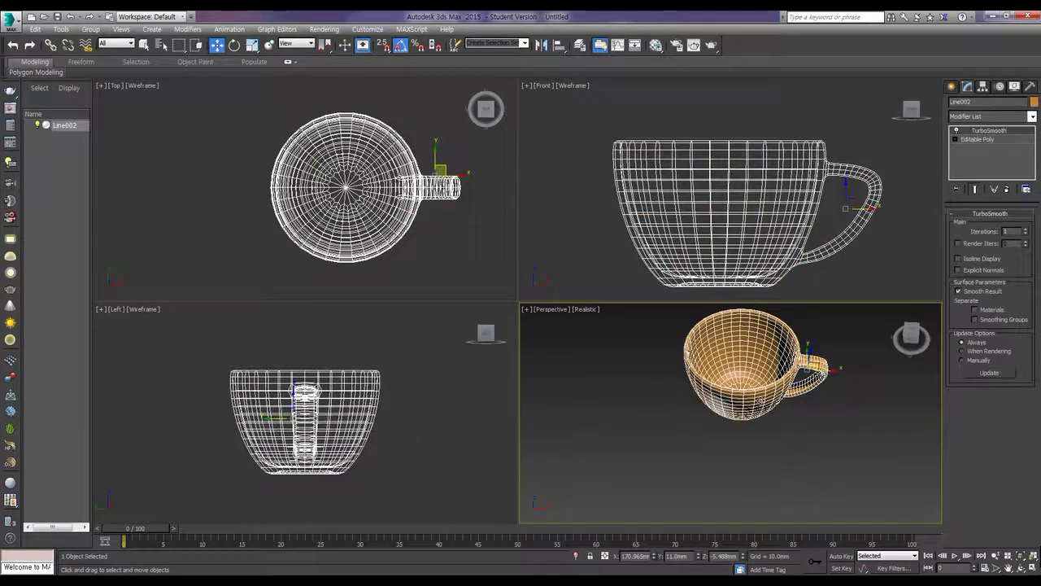
{"action": "left_click", "coordinate": [1026, 230]}
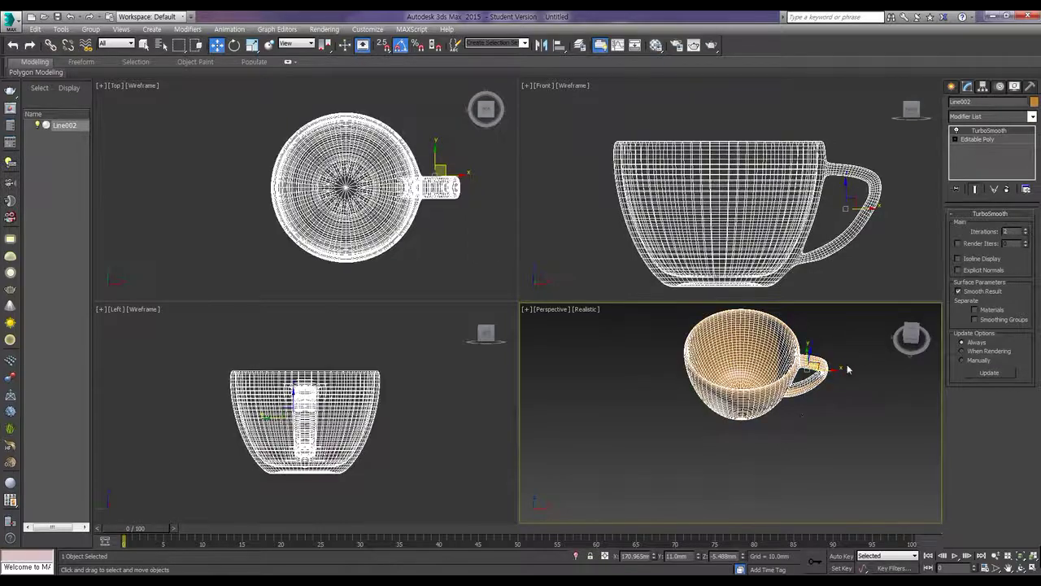
{"action": "left_click", "coordinate": [802, 417]}
{"action": "middle_click_drag", "start_coordinate": [761, 416], "coordinate": [750, 440], "text": "alt"}
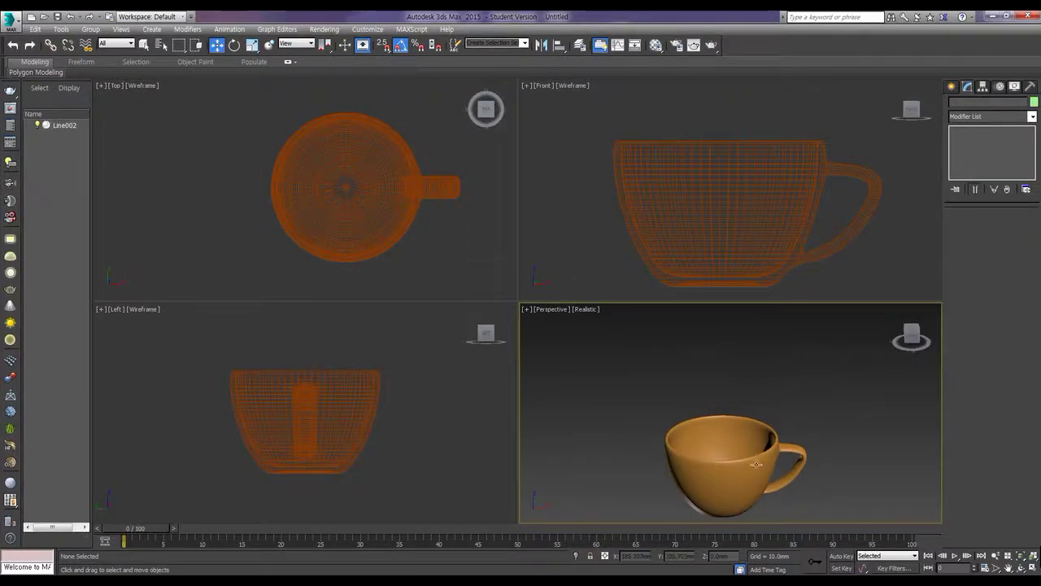
{"action": "left_click", "coordinate": [733, 488]}
{"action": "mouse_move", "coordinate": [727, 483]}
{"action": "middle_mouse_down", "text": "alt"}
{"action": "mouse_move", "coordinate": [768, 431]}
{"action": "mouse_move", "coordinate": [818, 459]}
{"action": "mouse_move", "coordinate": [742, 461]}
{"action": "mouse_move", "coordinate": [727, 416]}
{"action": "mouse_move", "coordinate": [833, 444]}
{"action": "mouse_move", "coordinate": [726, 469]}
{"action": "middle_mouse_up", "text": "alt"}
{"action": "left_click", "coordinate": [832, 444]}
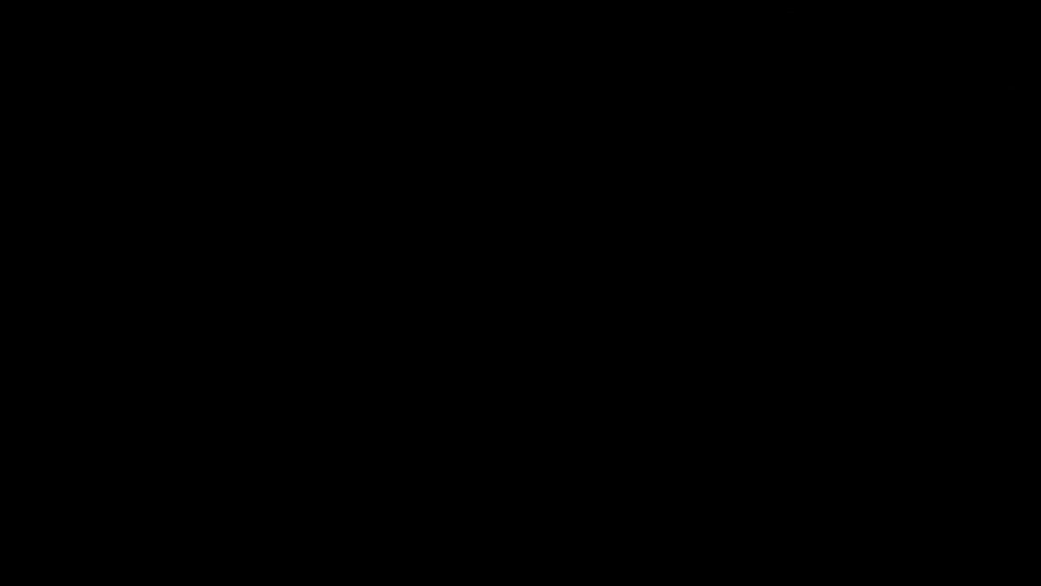